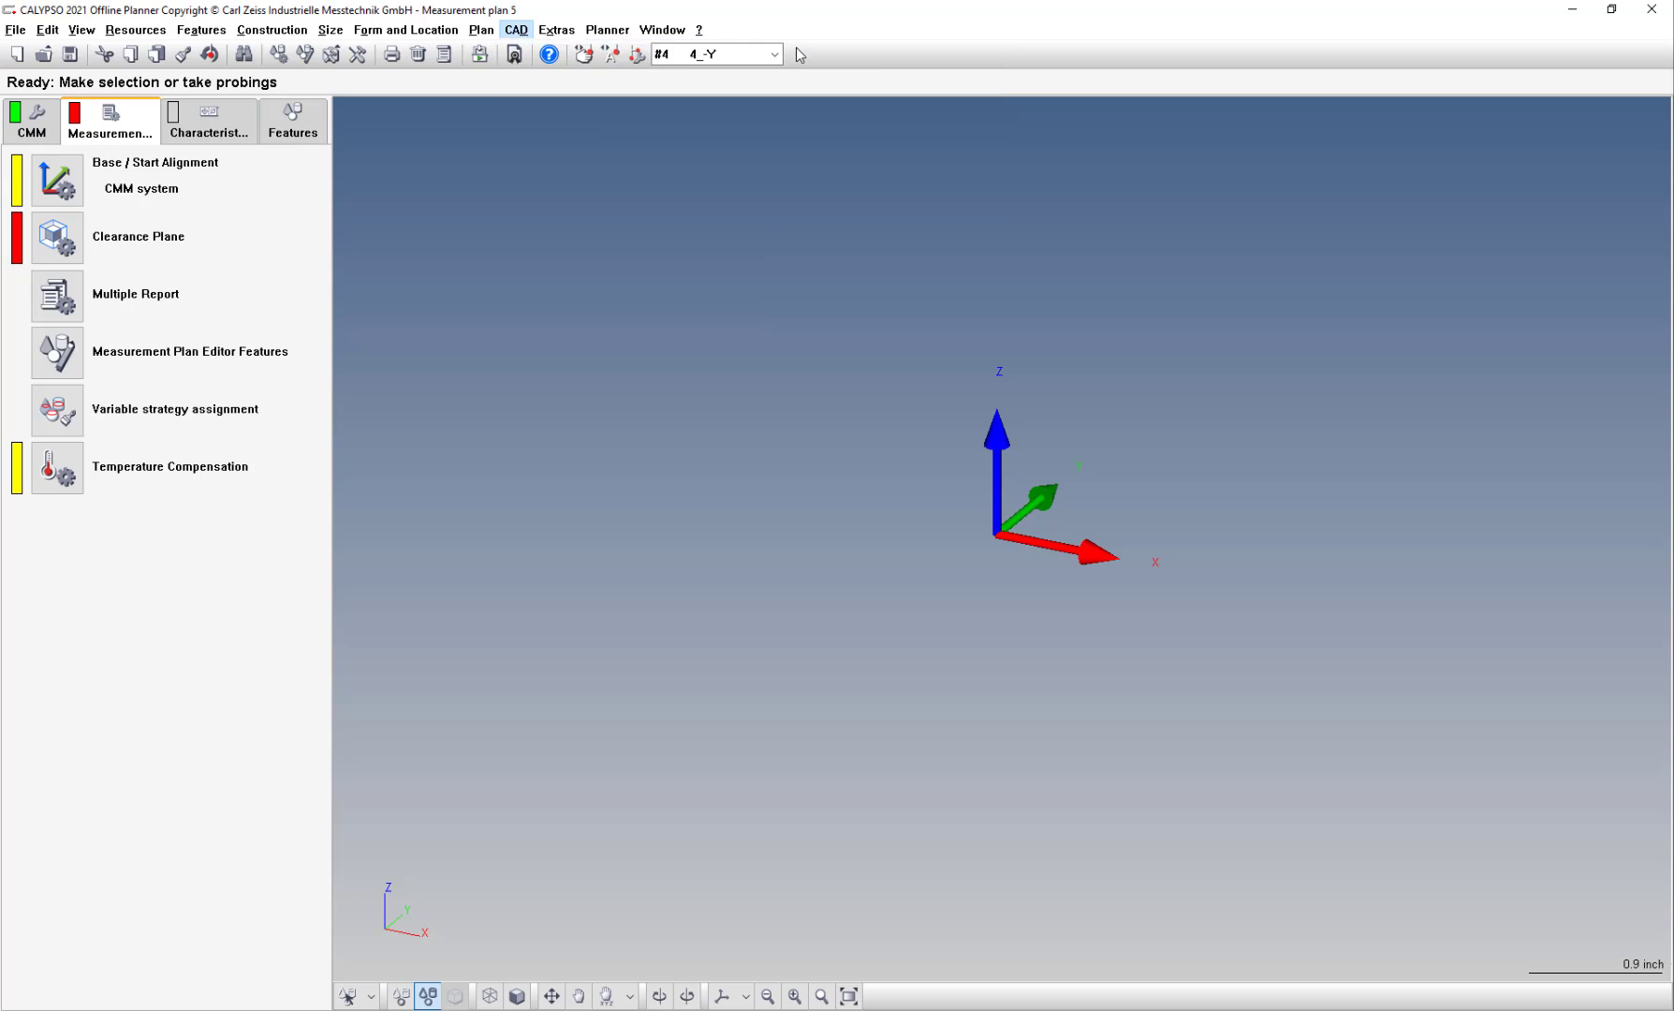
Step: Import the STEP file MILL LESSON 7B from the Desktop and display the model shaded
scroll(321, 243, down, 1)
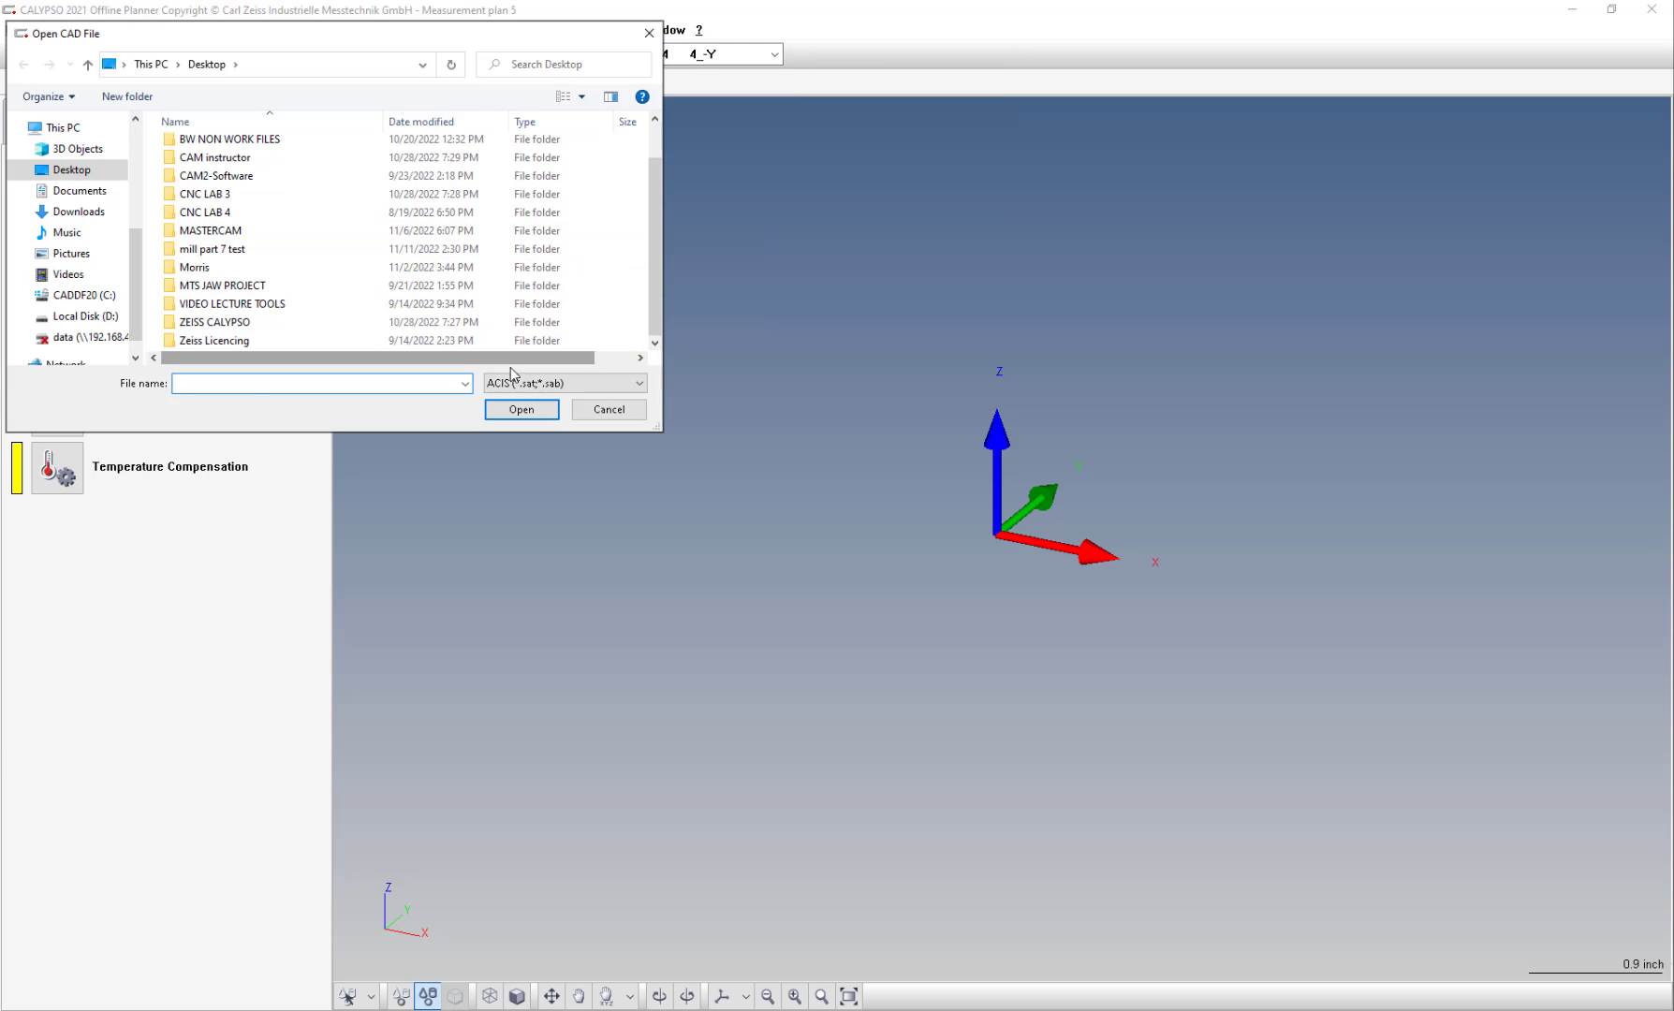
click(565, 383)
click(524, 412)
scroll(332, 269, down, 1)
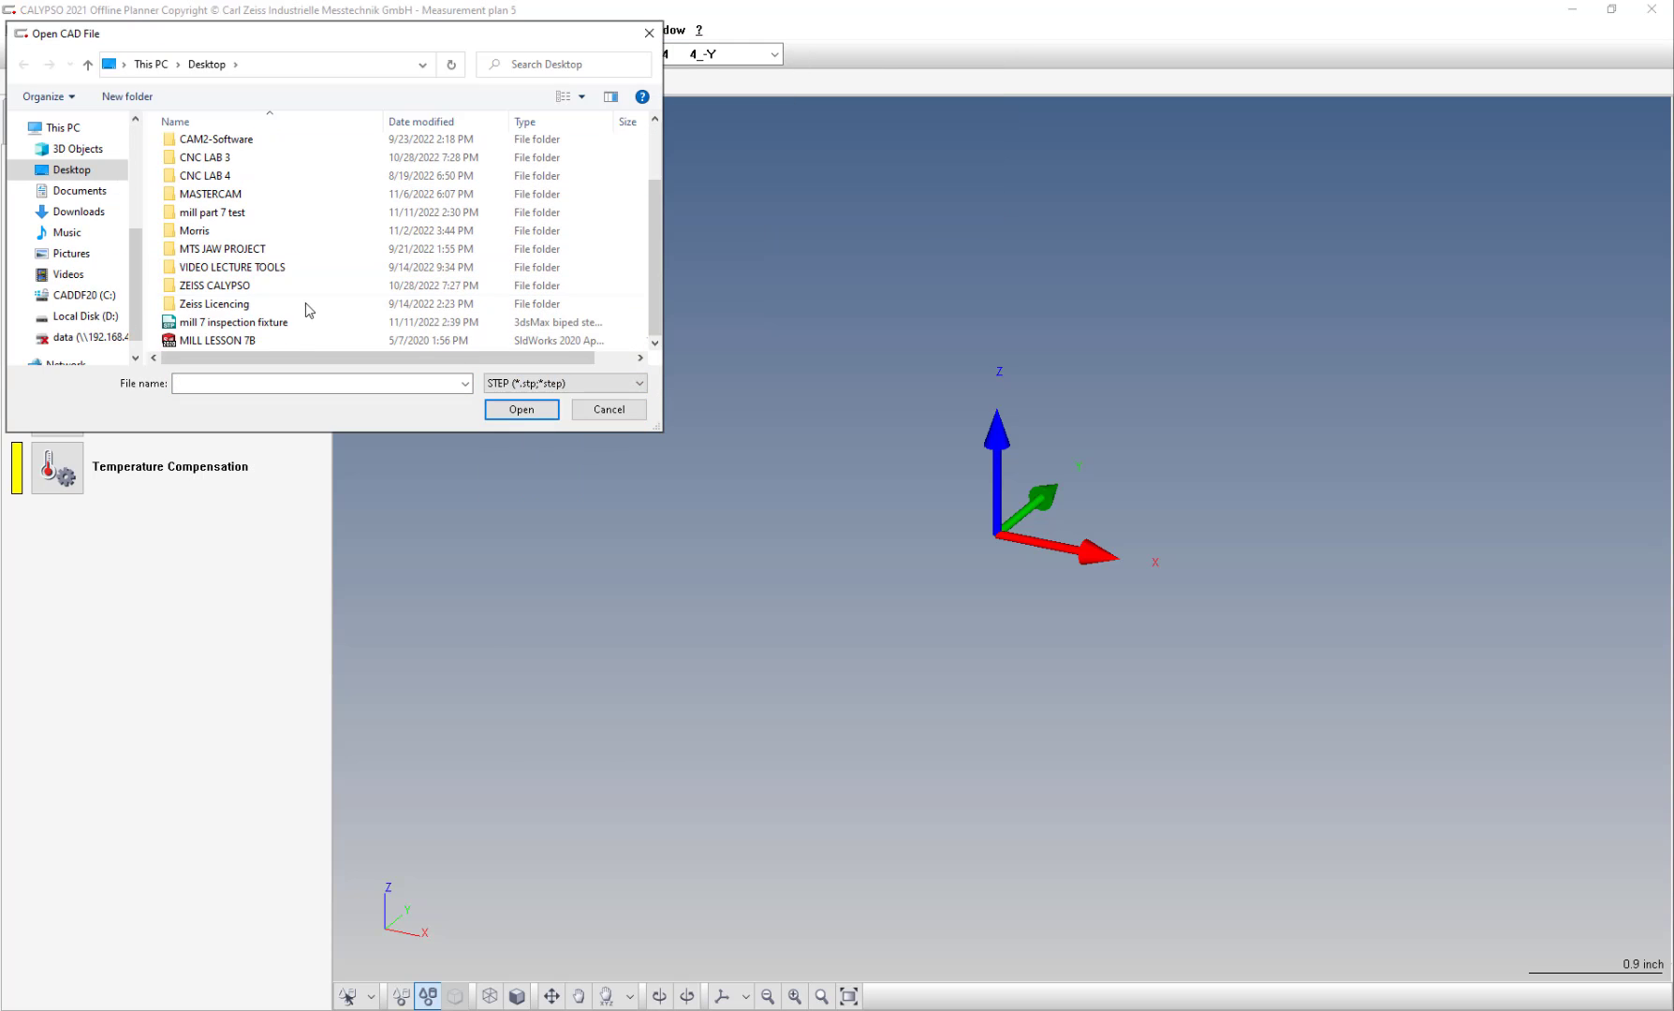
click(269, 341)
click(550, 417)
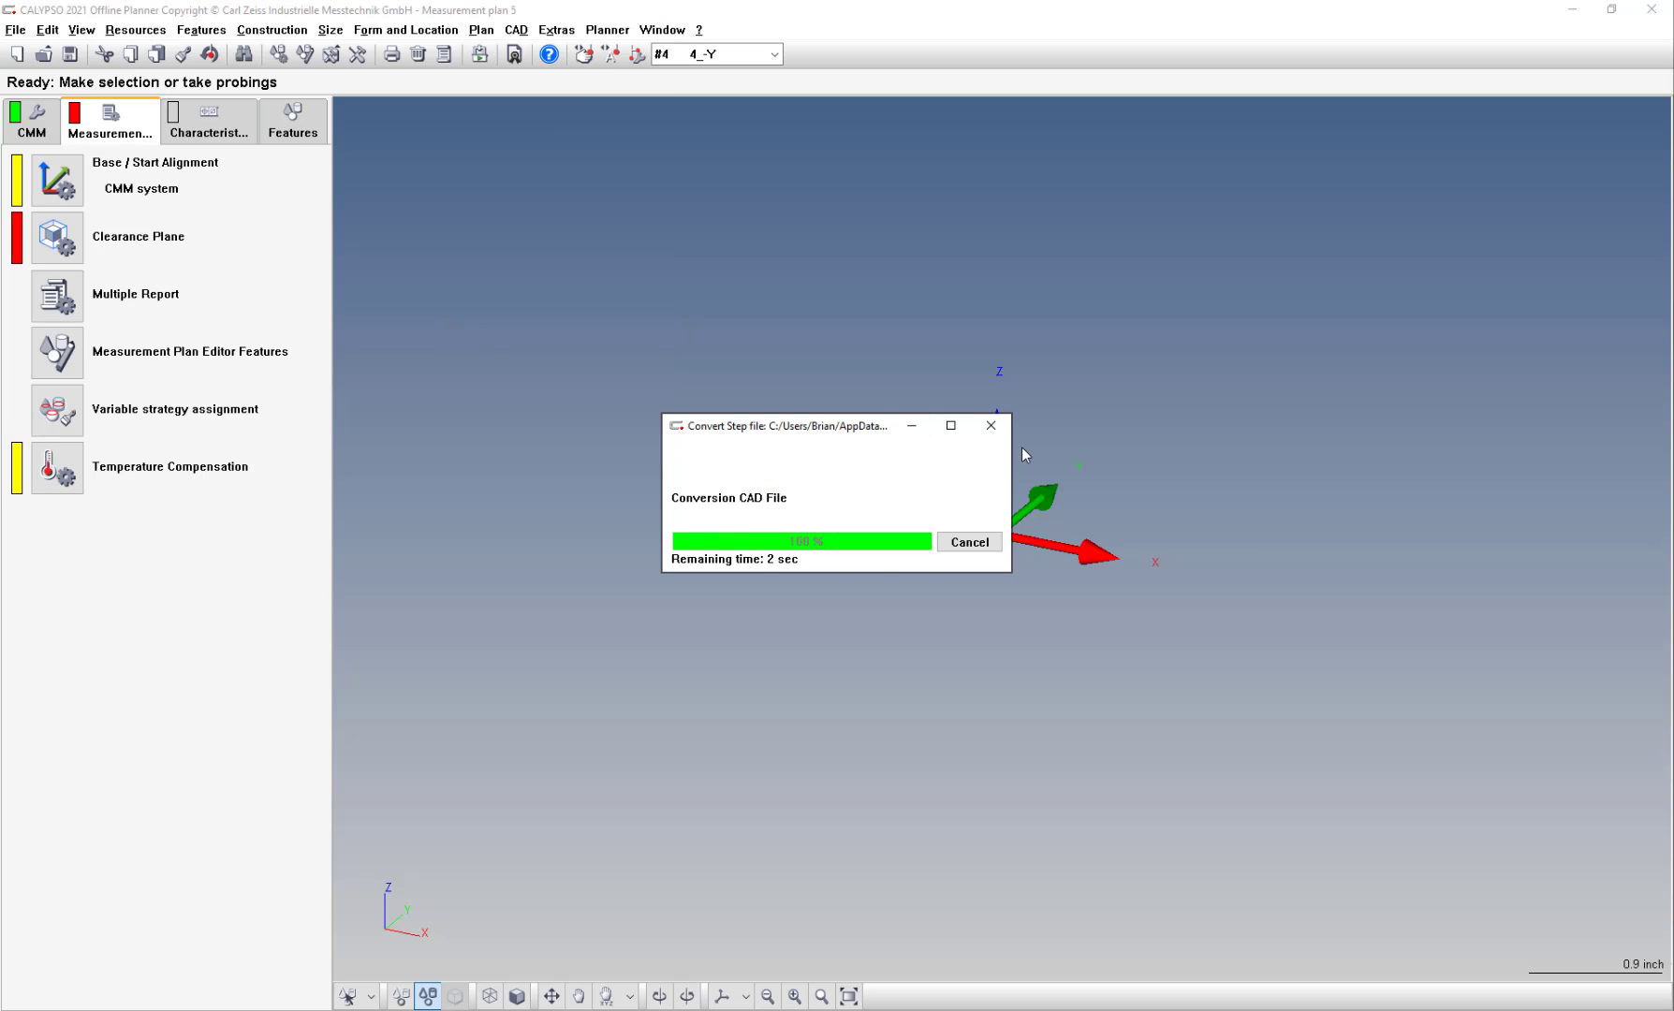
click(517, 996)
scroll(860, 579, down, 3)
middle_drag(1073, 509, 1012, 558)
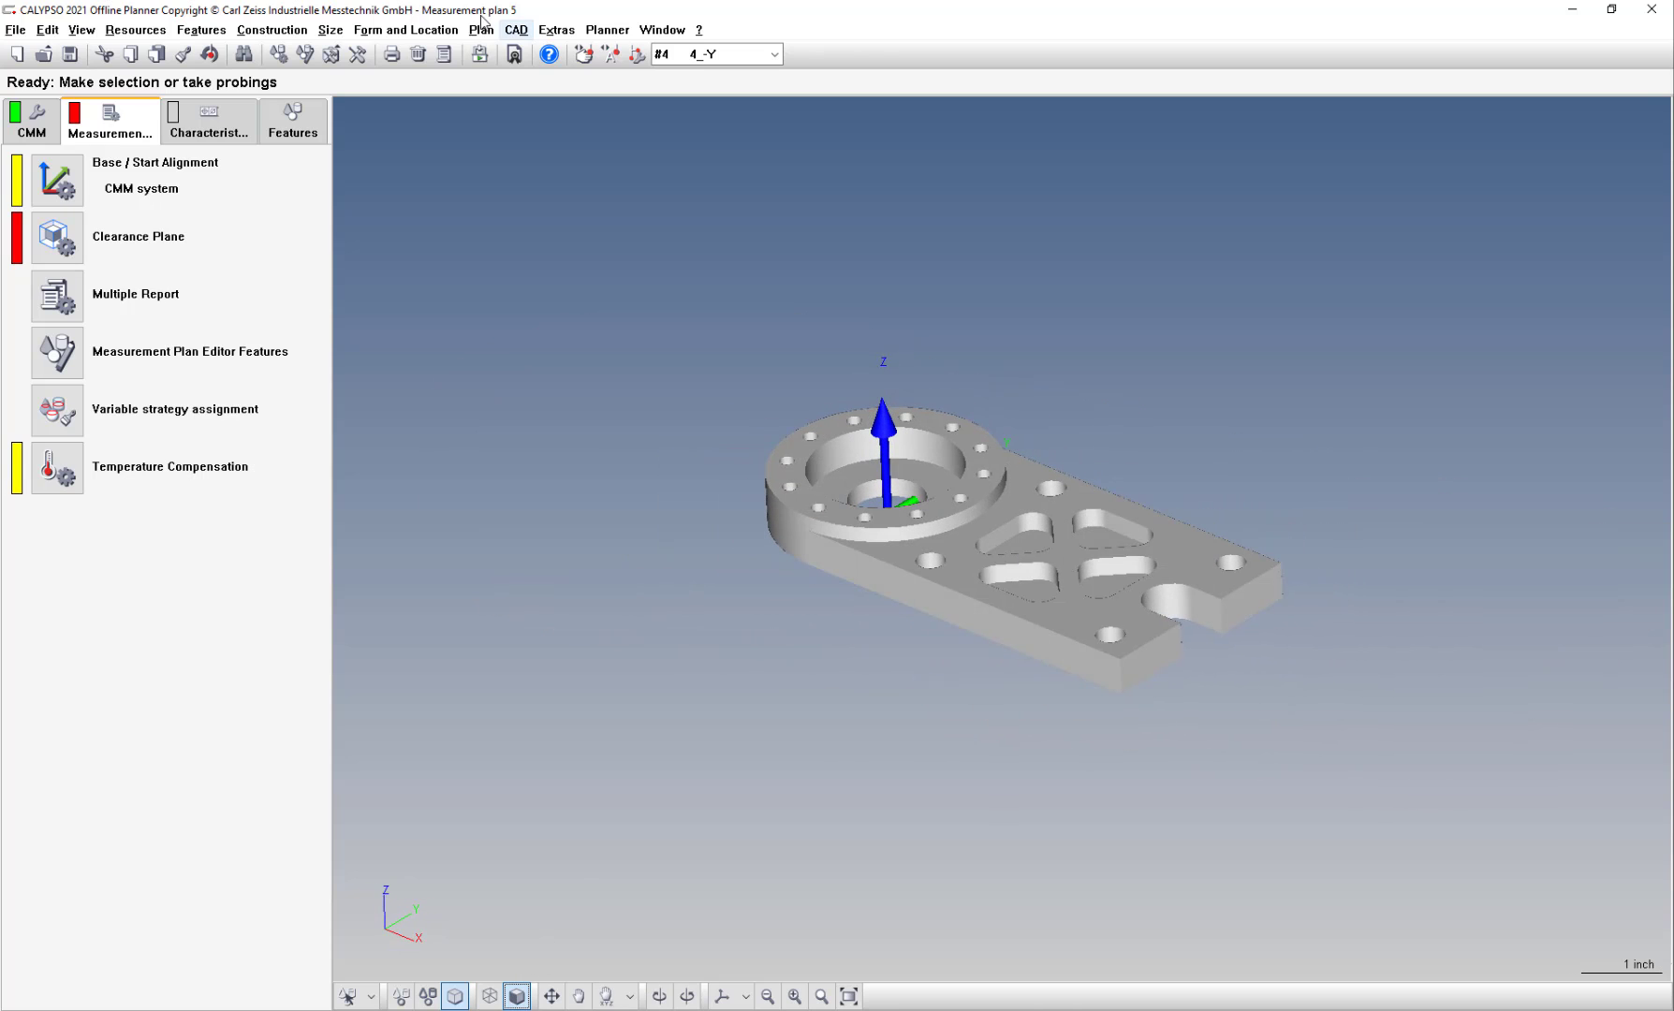
click(524, 31)
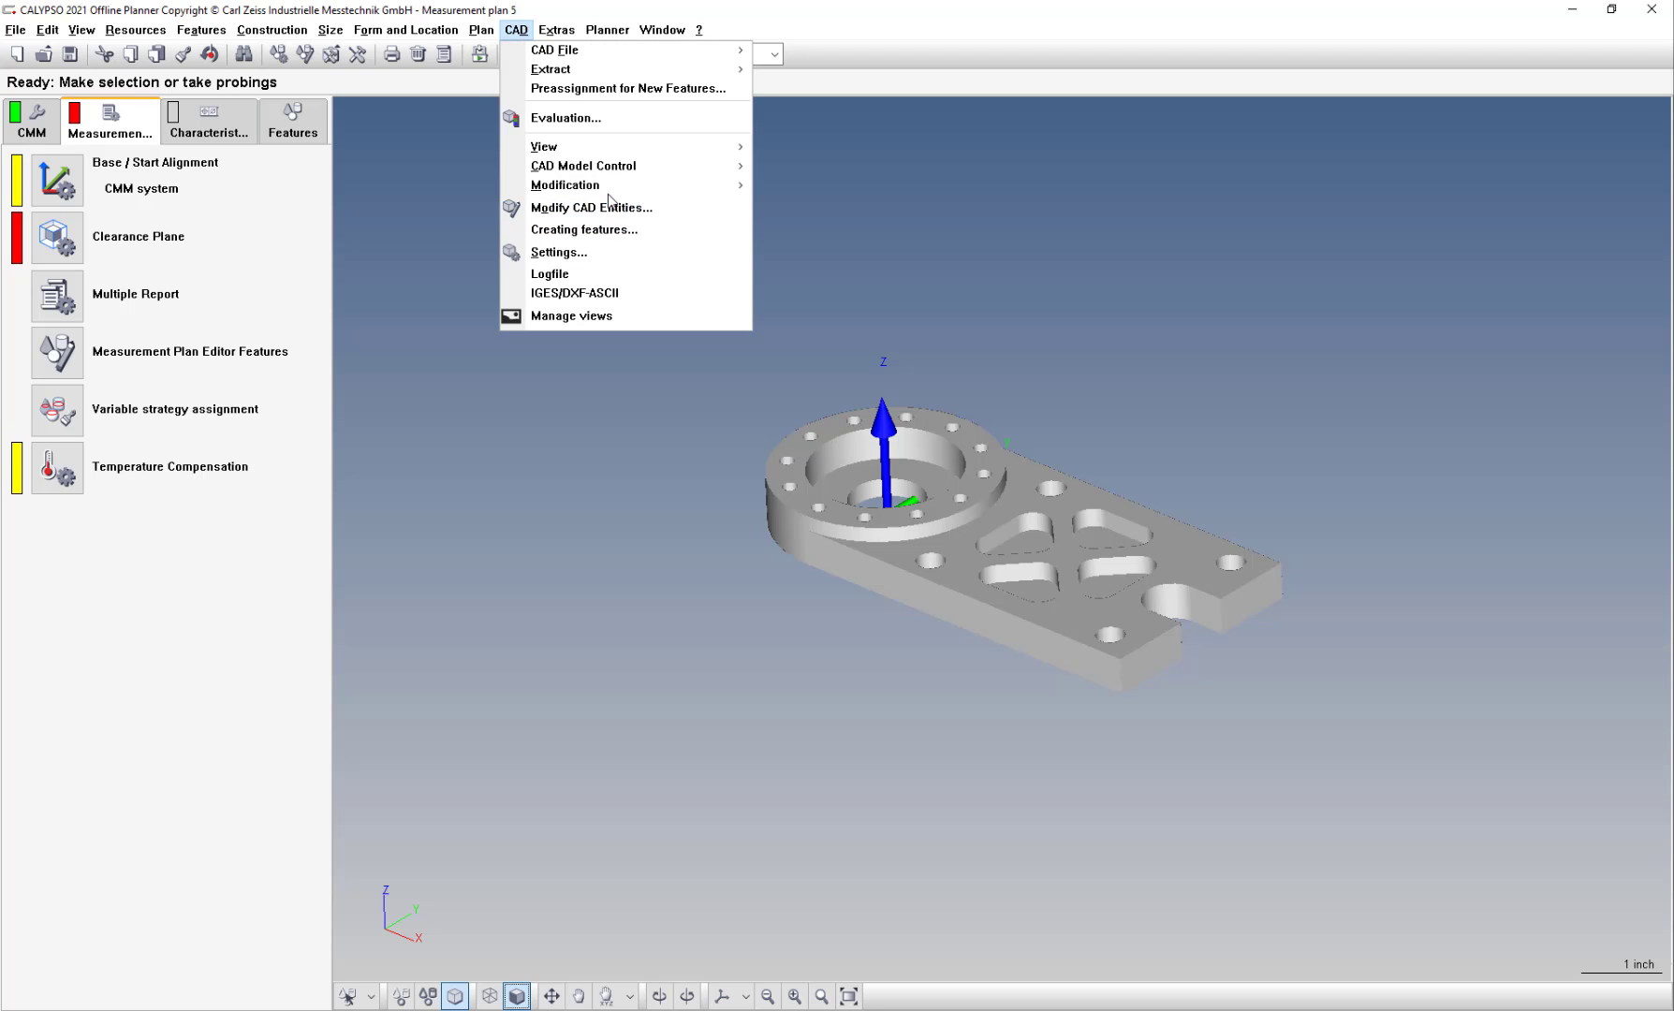
mouse_move(610, 189)
click(796, 184)
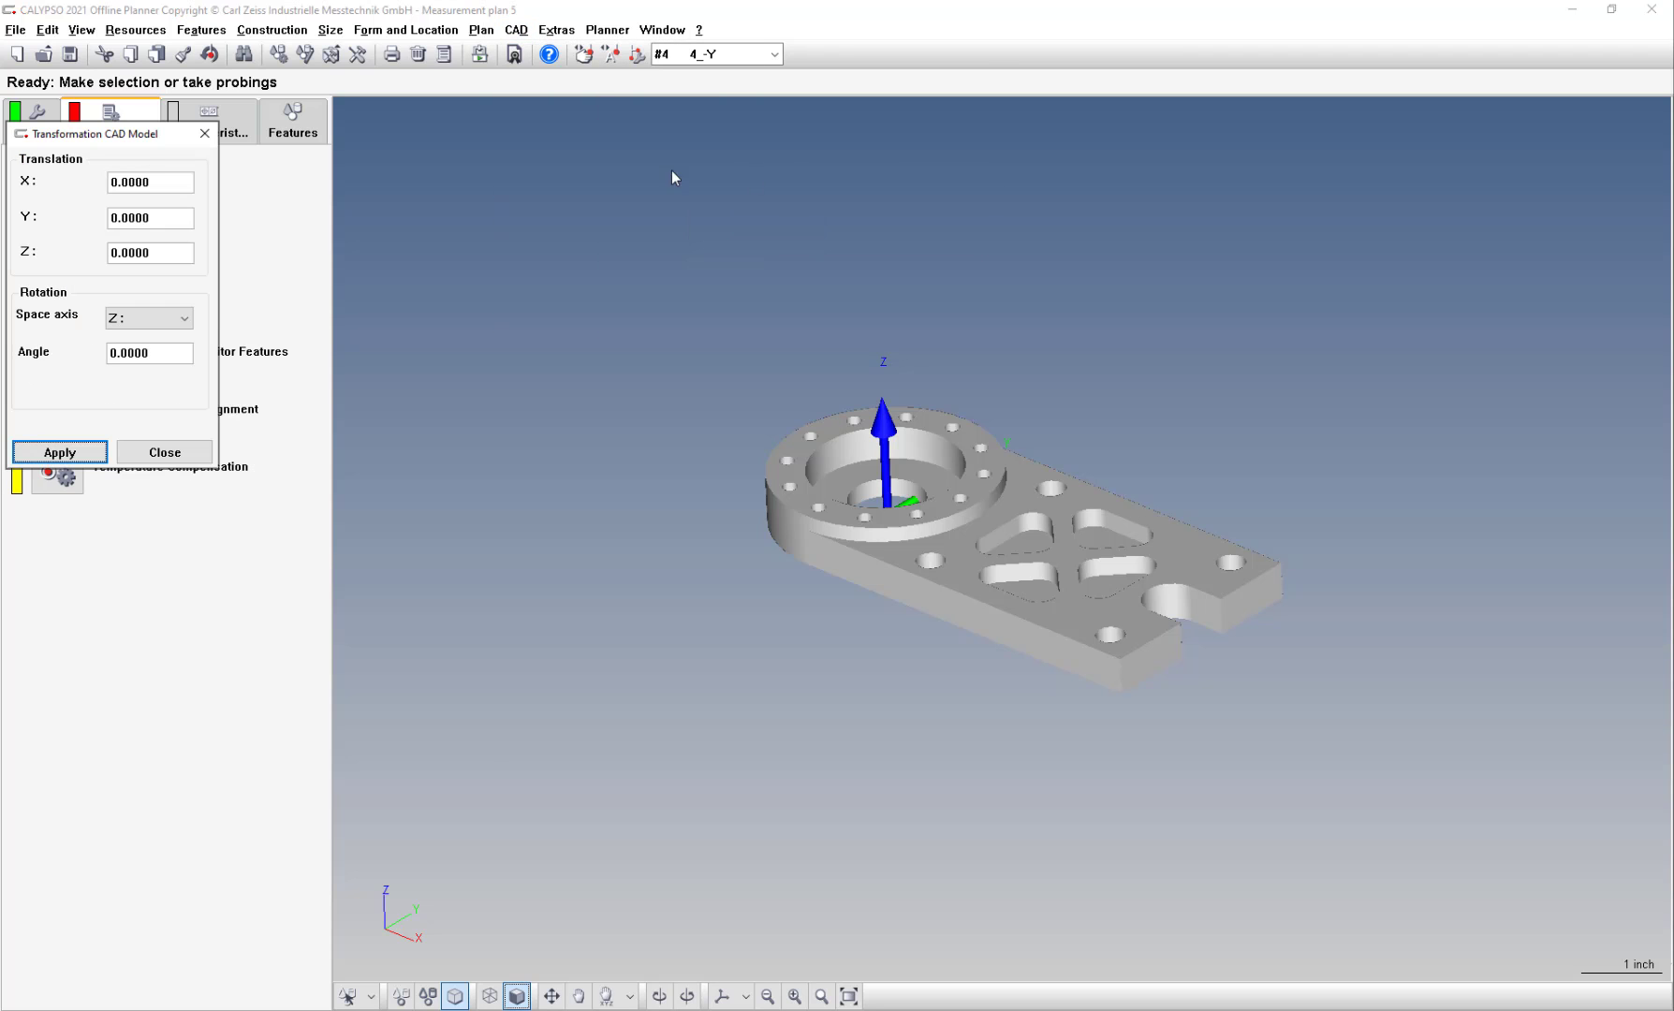
drag(96, 139, 482, 146)
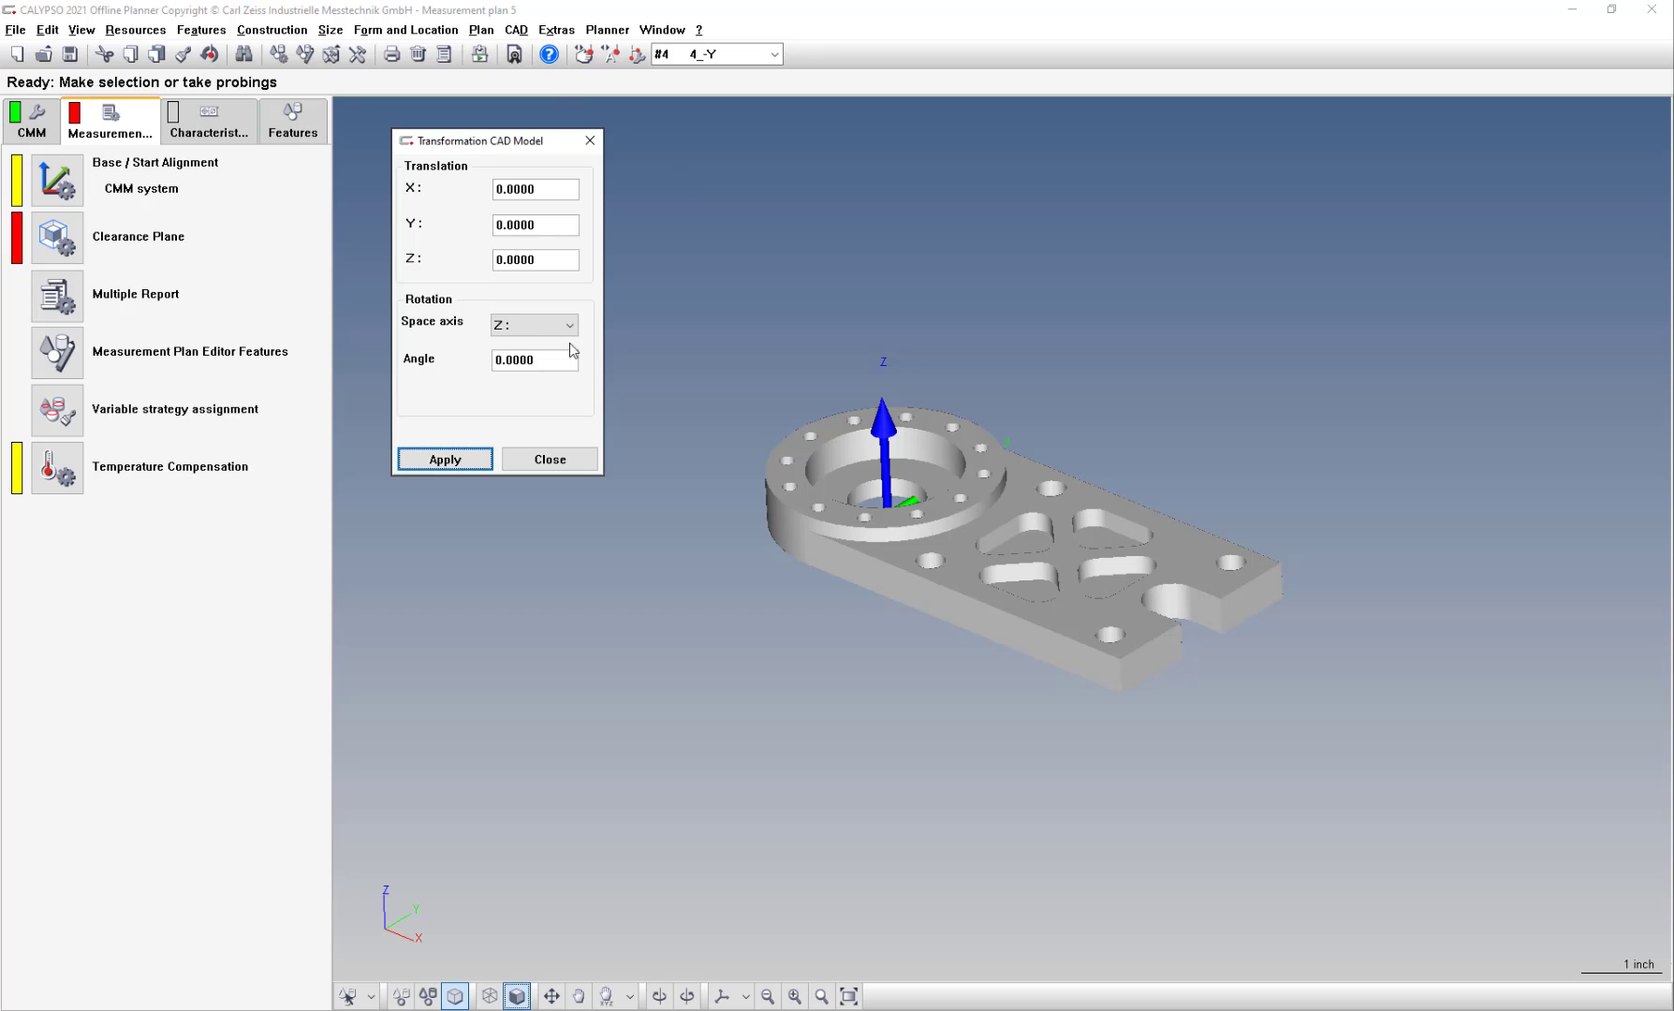
click(590, 136)
Step: Open Modify CAD Entities and select the MILL LESSON 7B.STEP body in the hierarchy for transformation
click(516, 30)
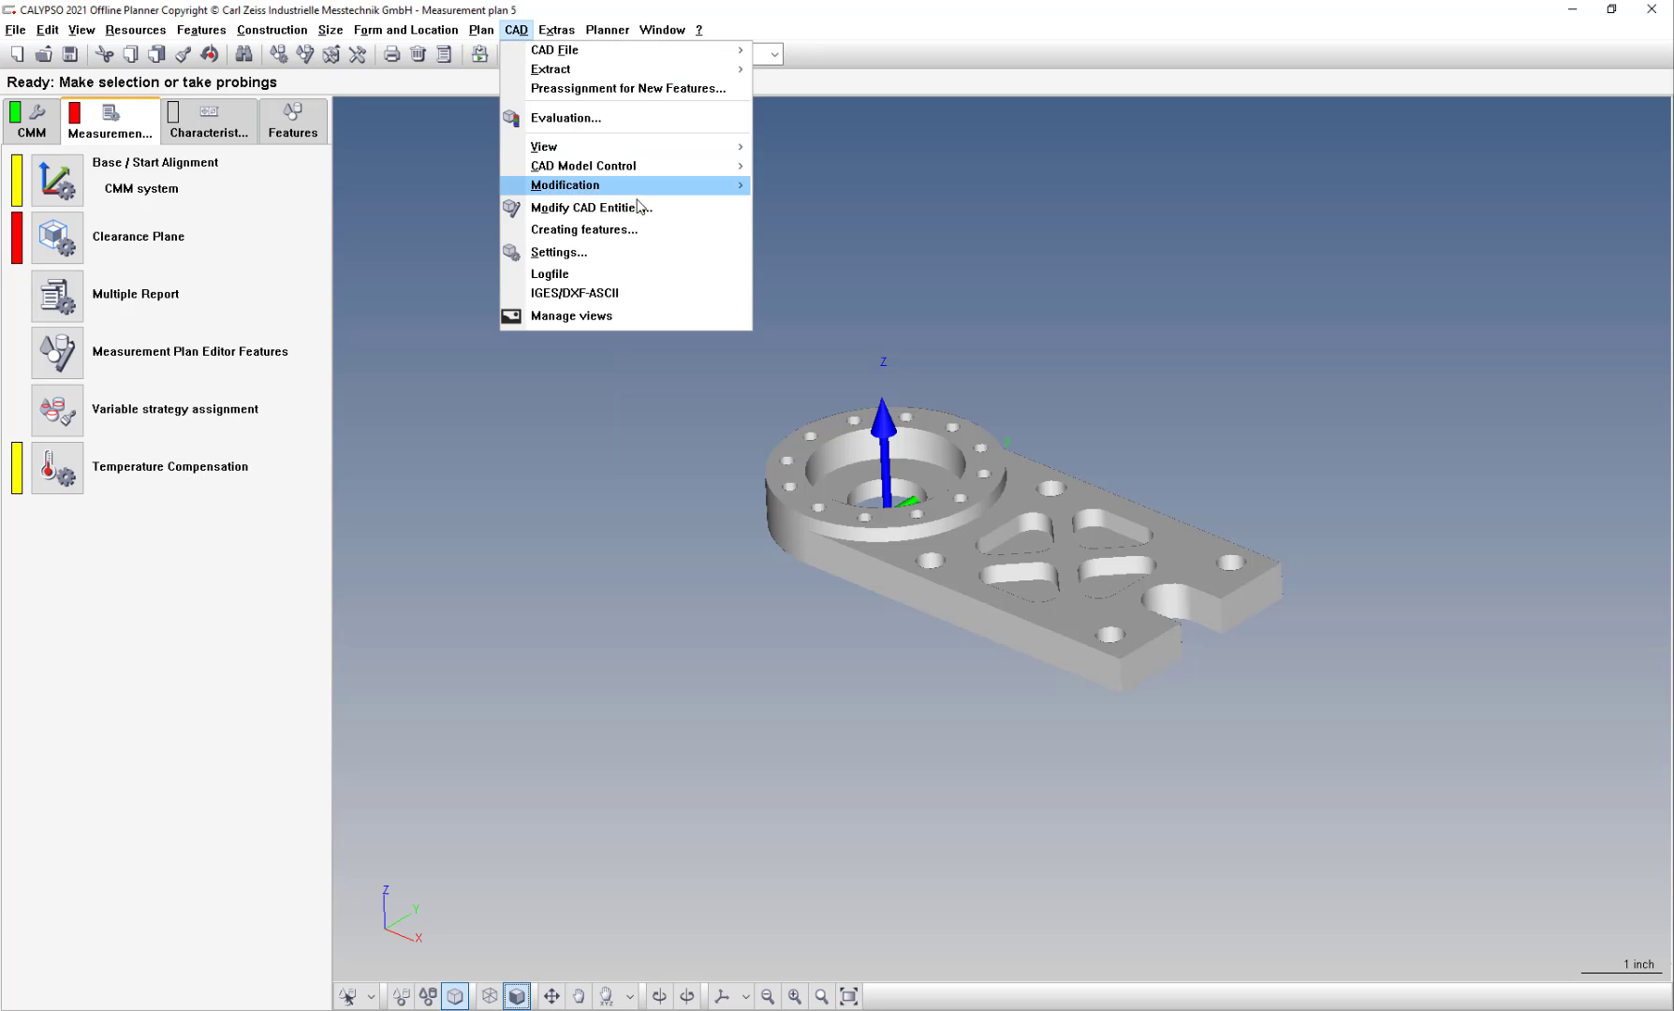
mouse_move(696, 200)
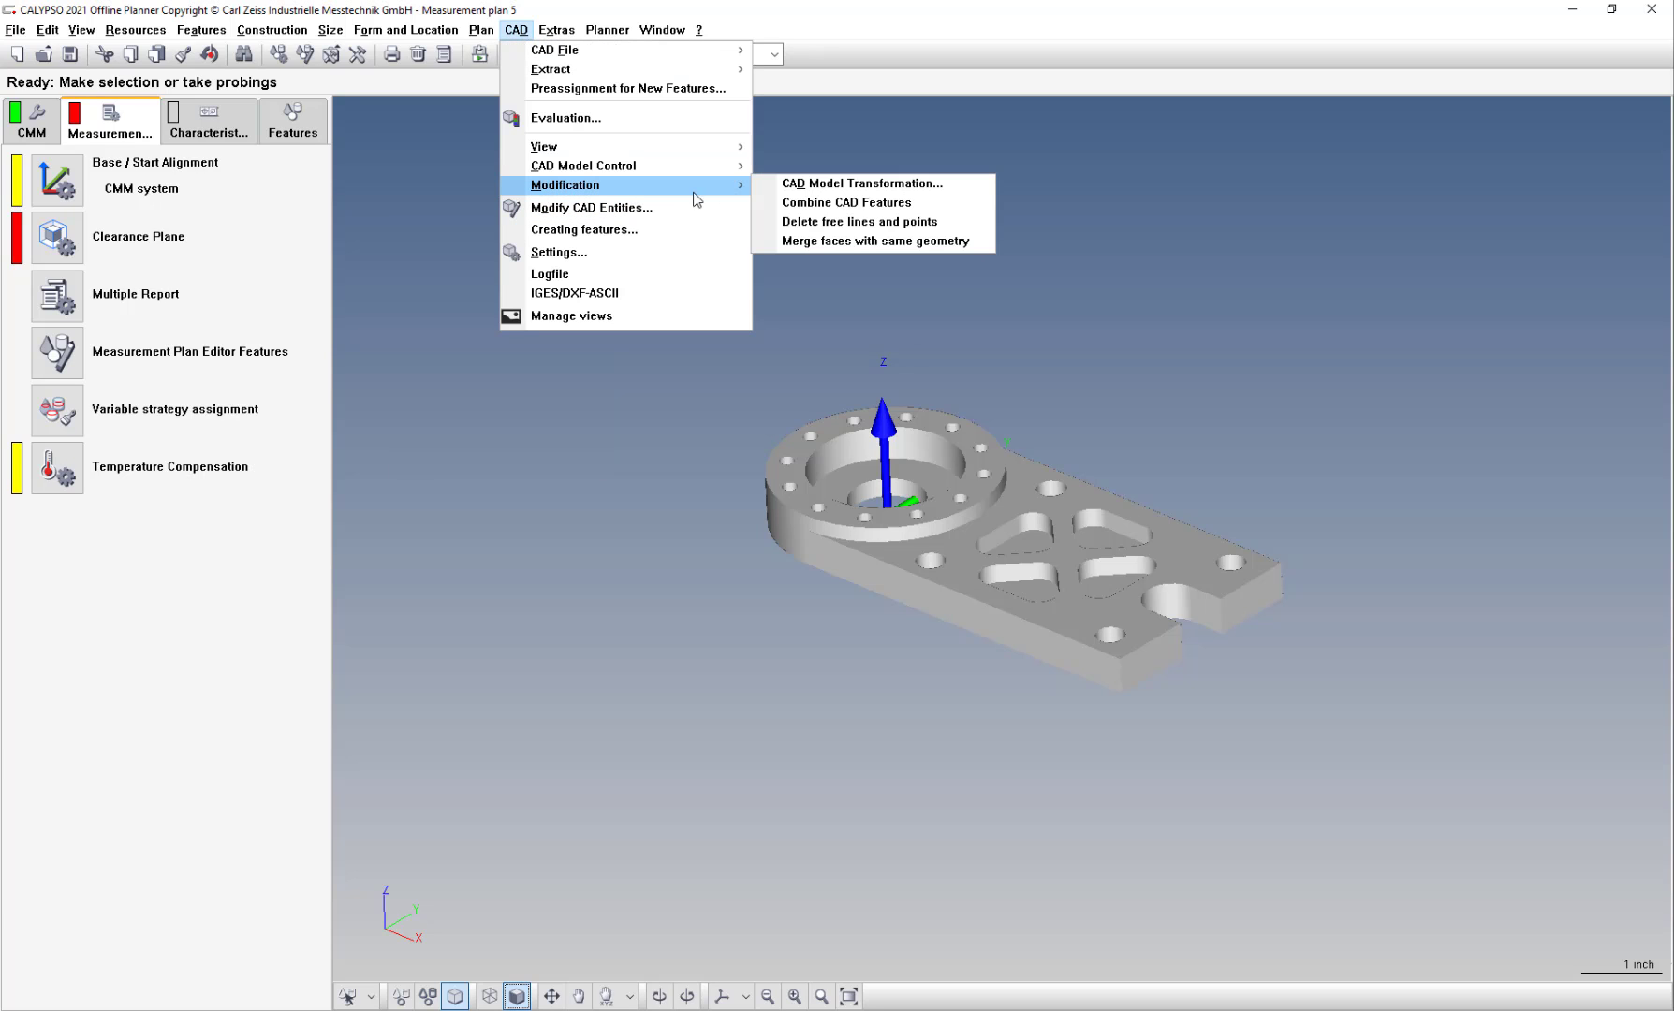
click(634, 209)
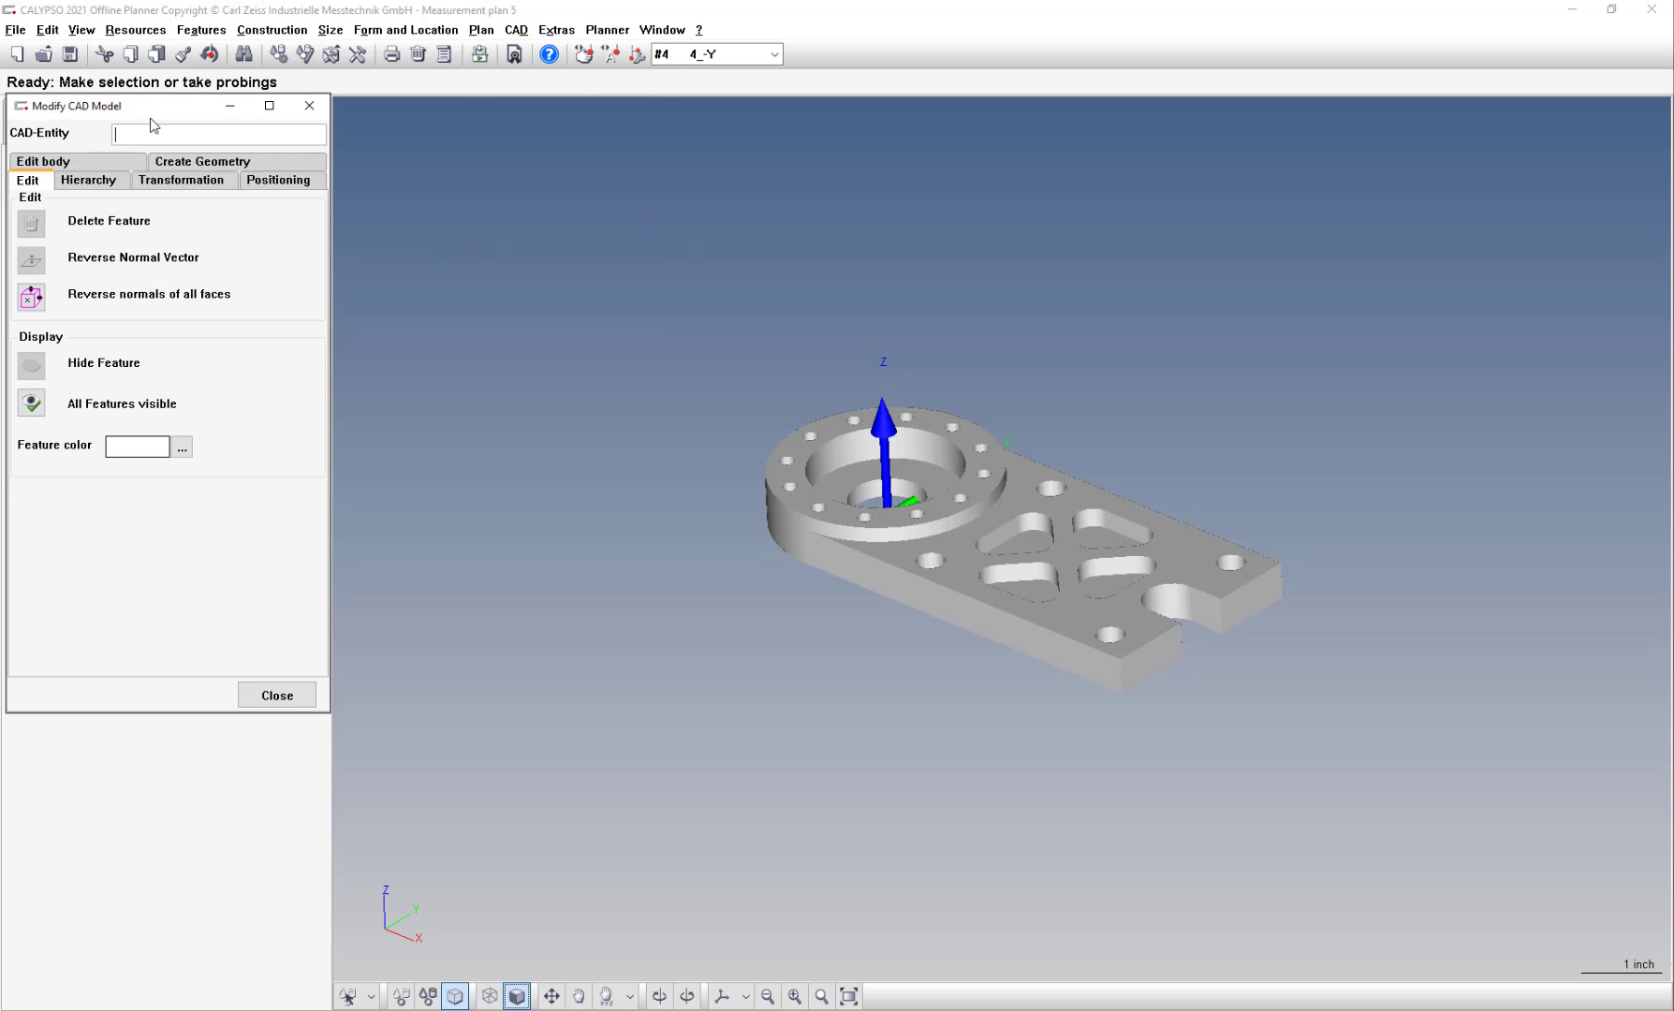
mouse_move(161, 111)
mouse_down()
mouse_move(454, 123)
mouse_move(154, 105)
mouse_up()
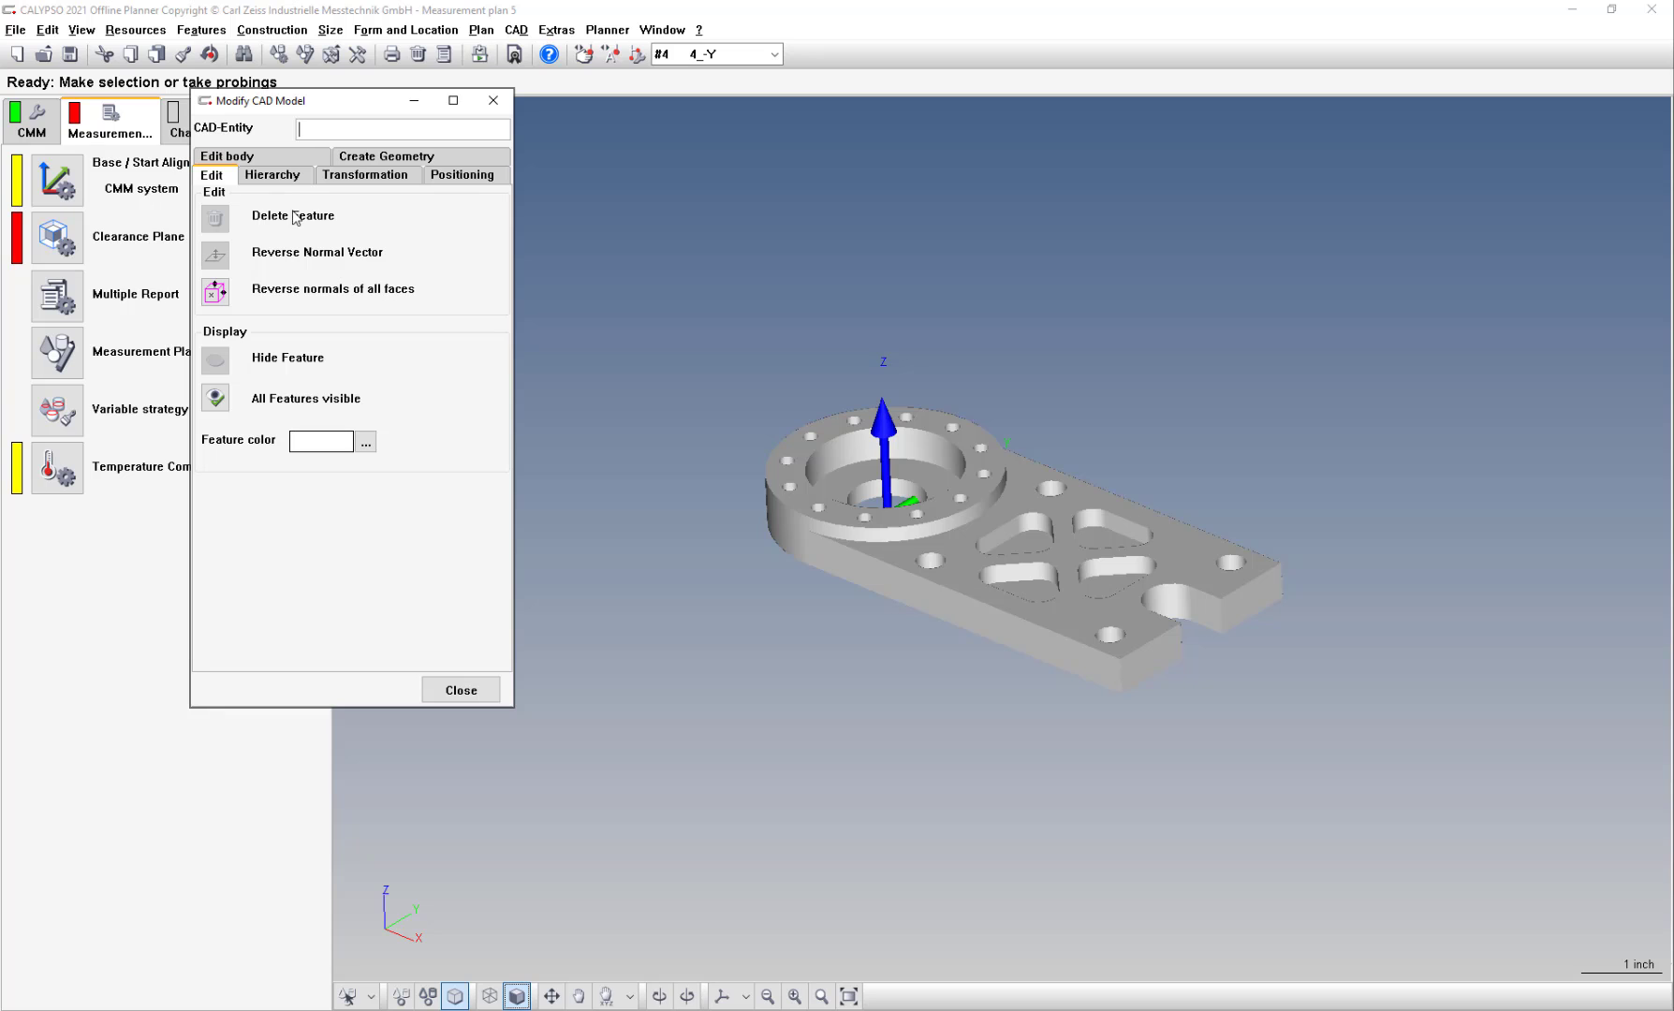
click(273, 176)
click(326, 218)
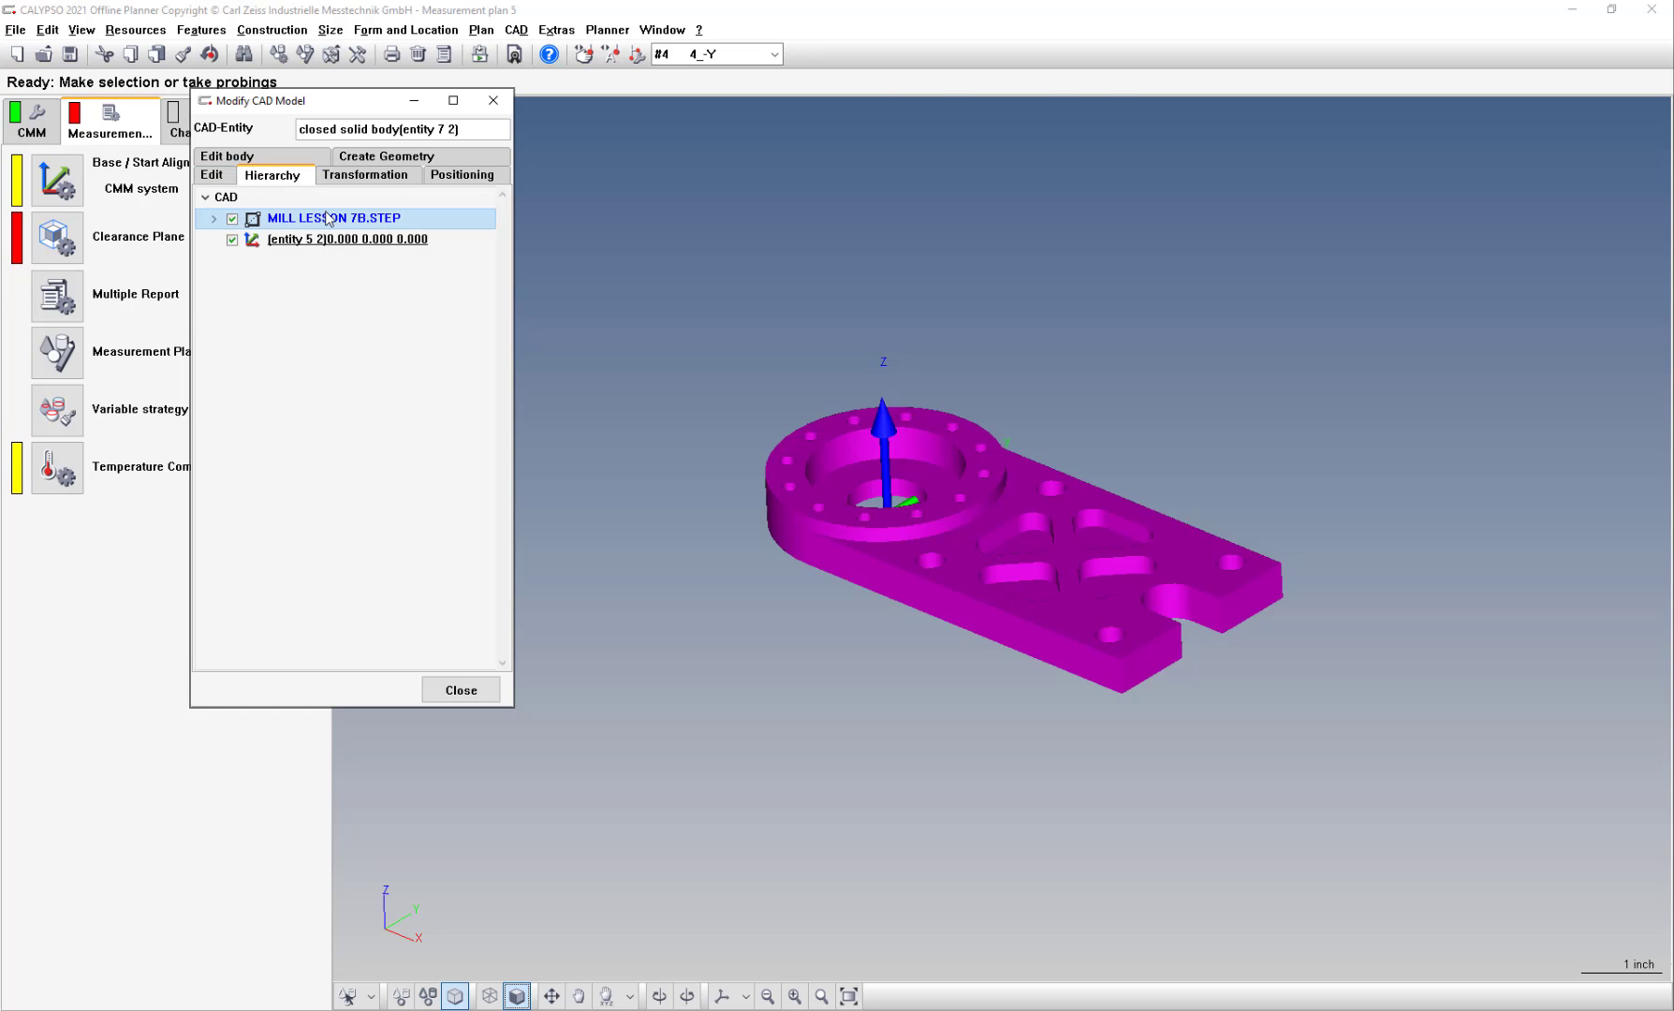
click(354, 178)
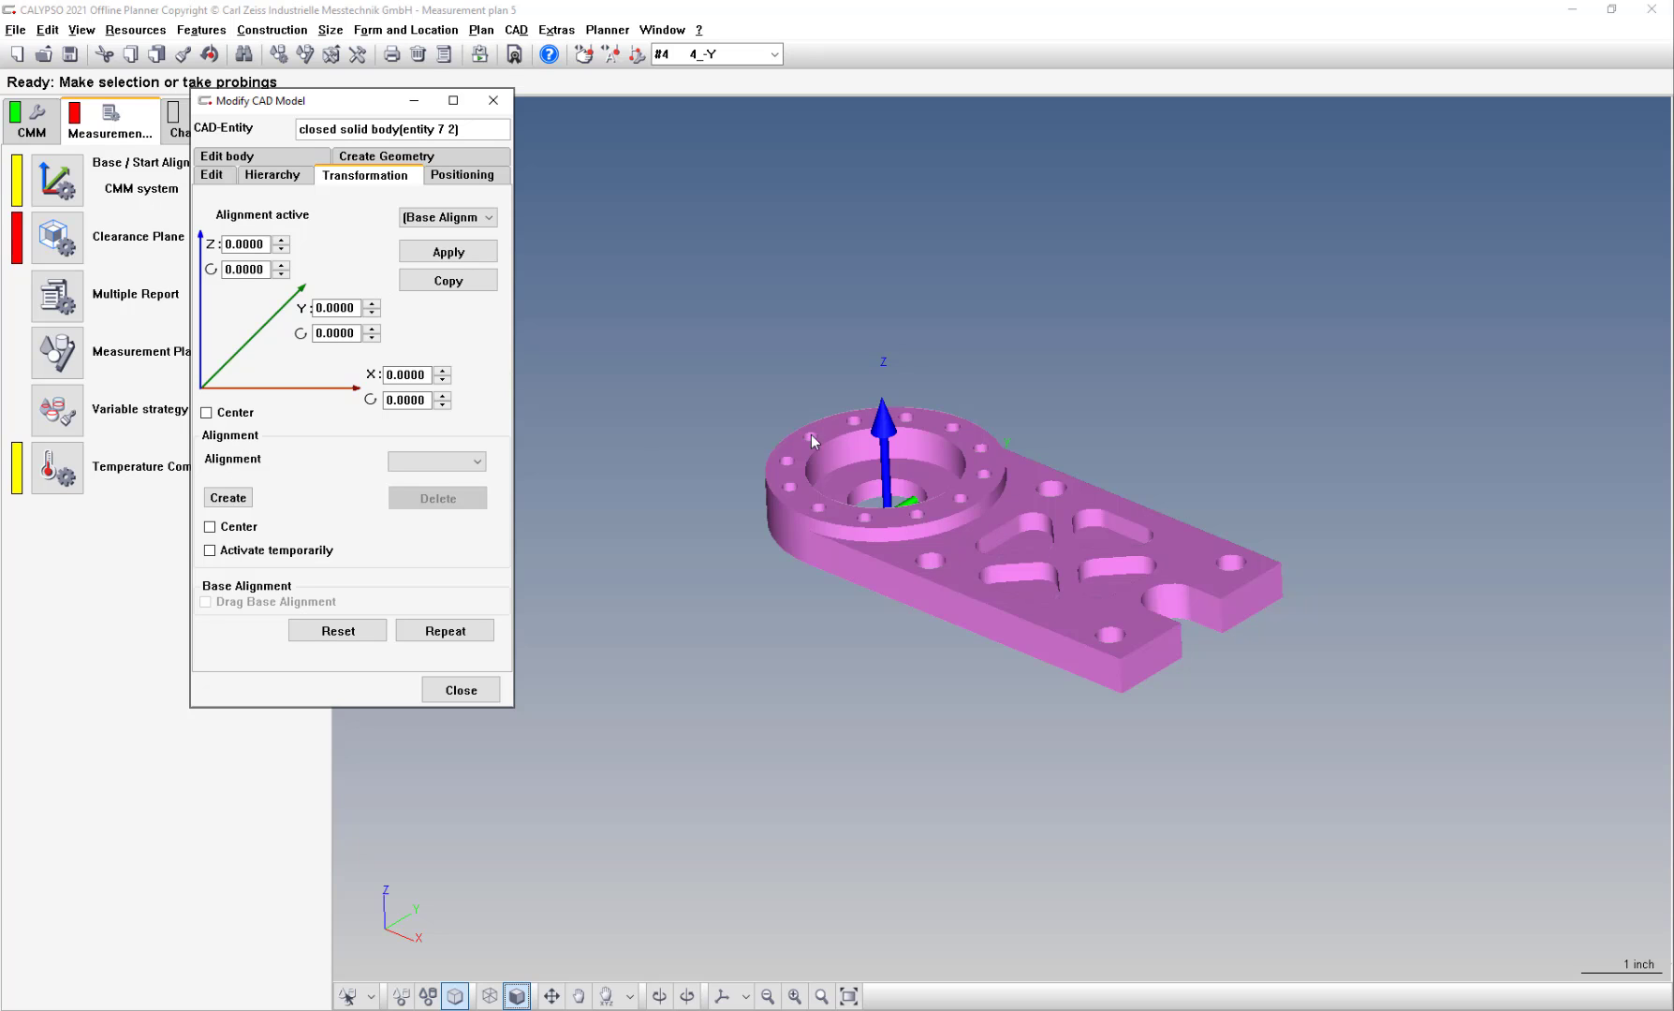
Step: Try small rotations of the MILL LESSON 7B body about the Y and Z axes
click(373, 329)
click(375, 337)
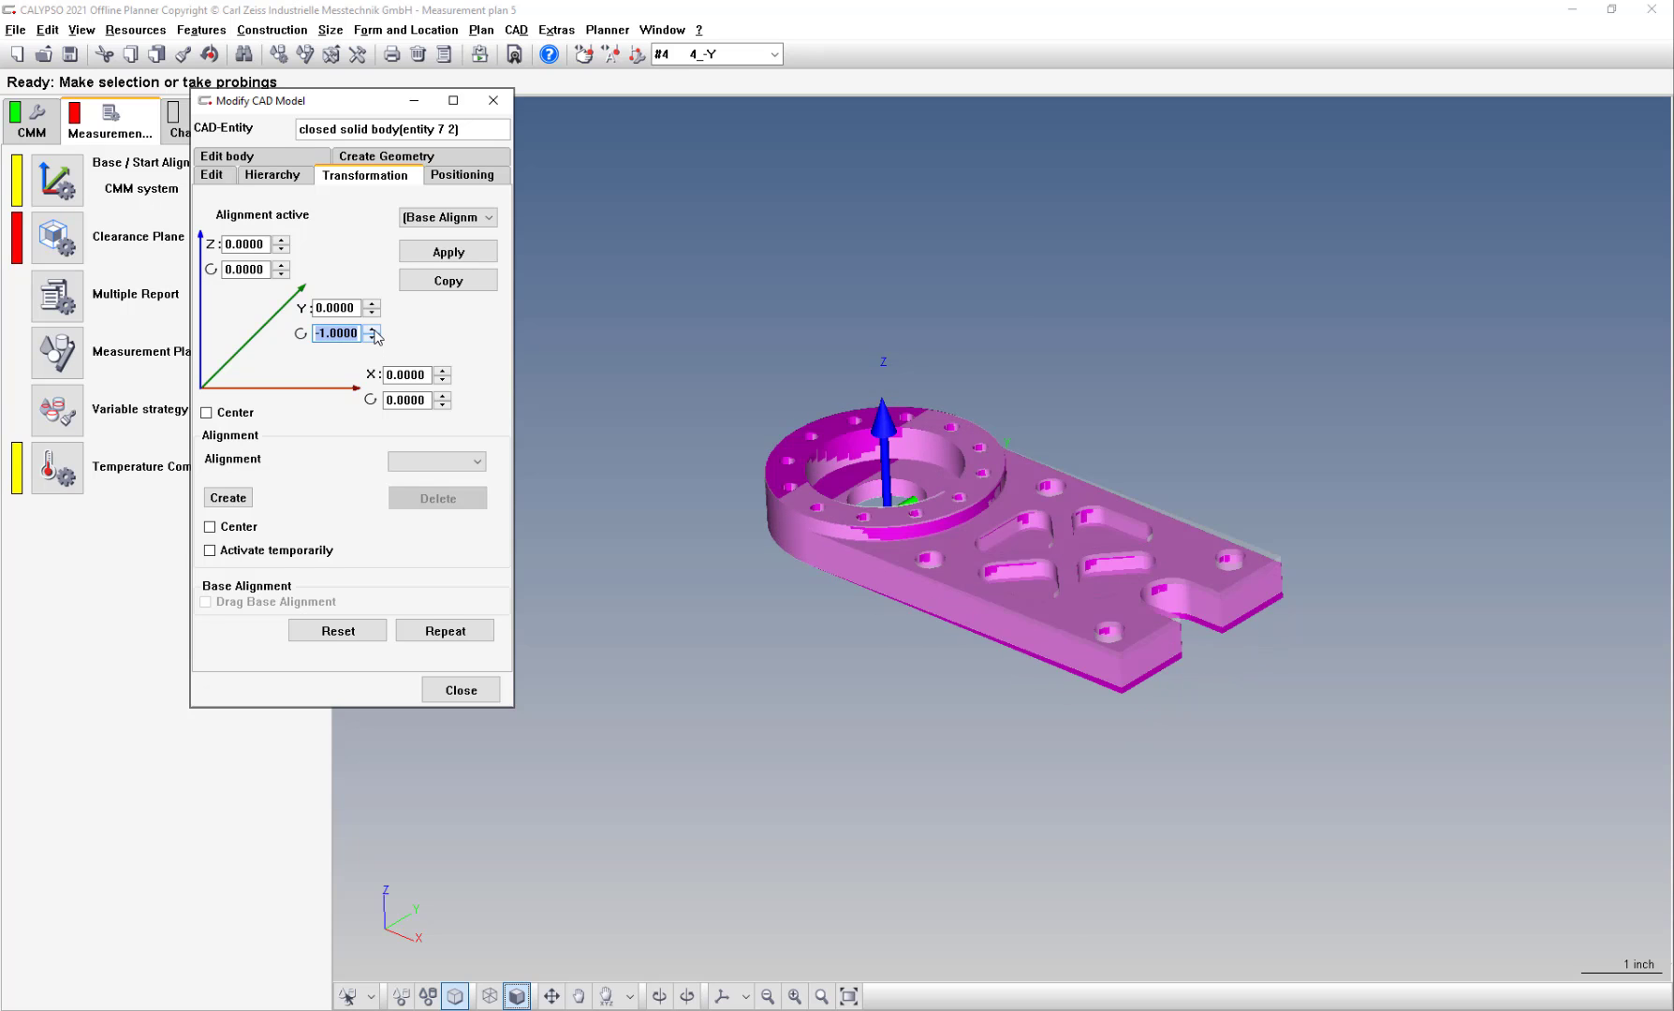
click(281, 266)
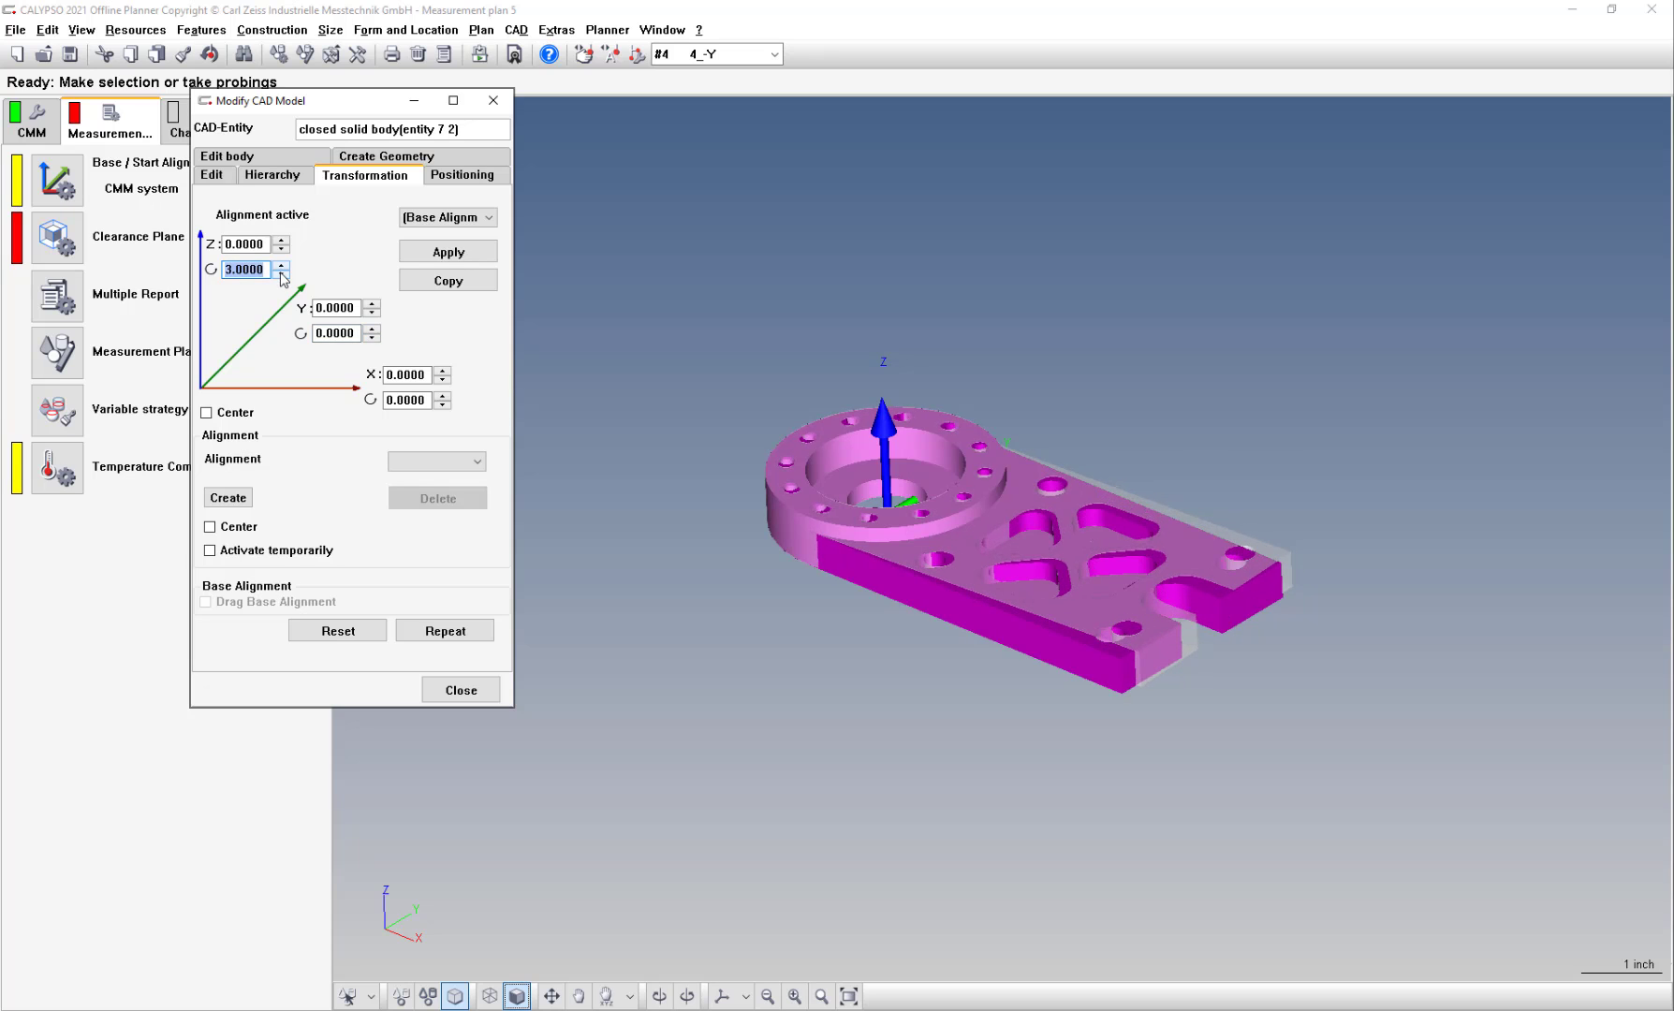
Step: Rotate the MILL LESSON 7B body 90 degrees about the X axis, apply the transformation and close the model modification
click(442, 395)
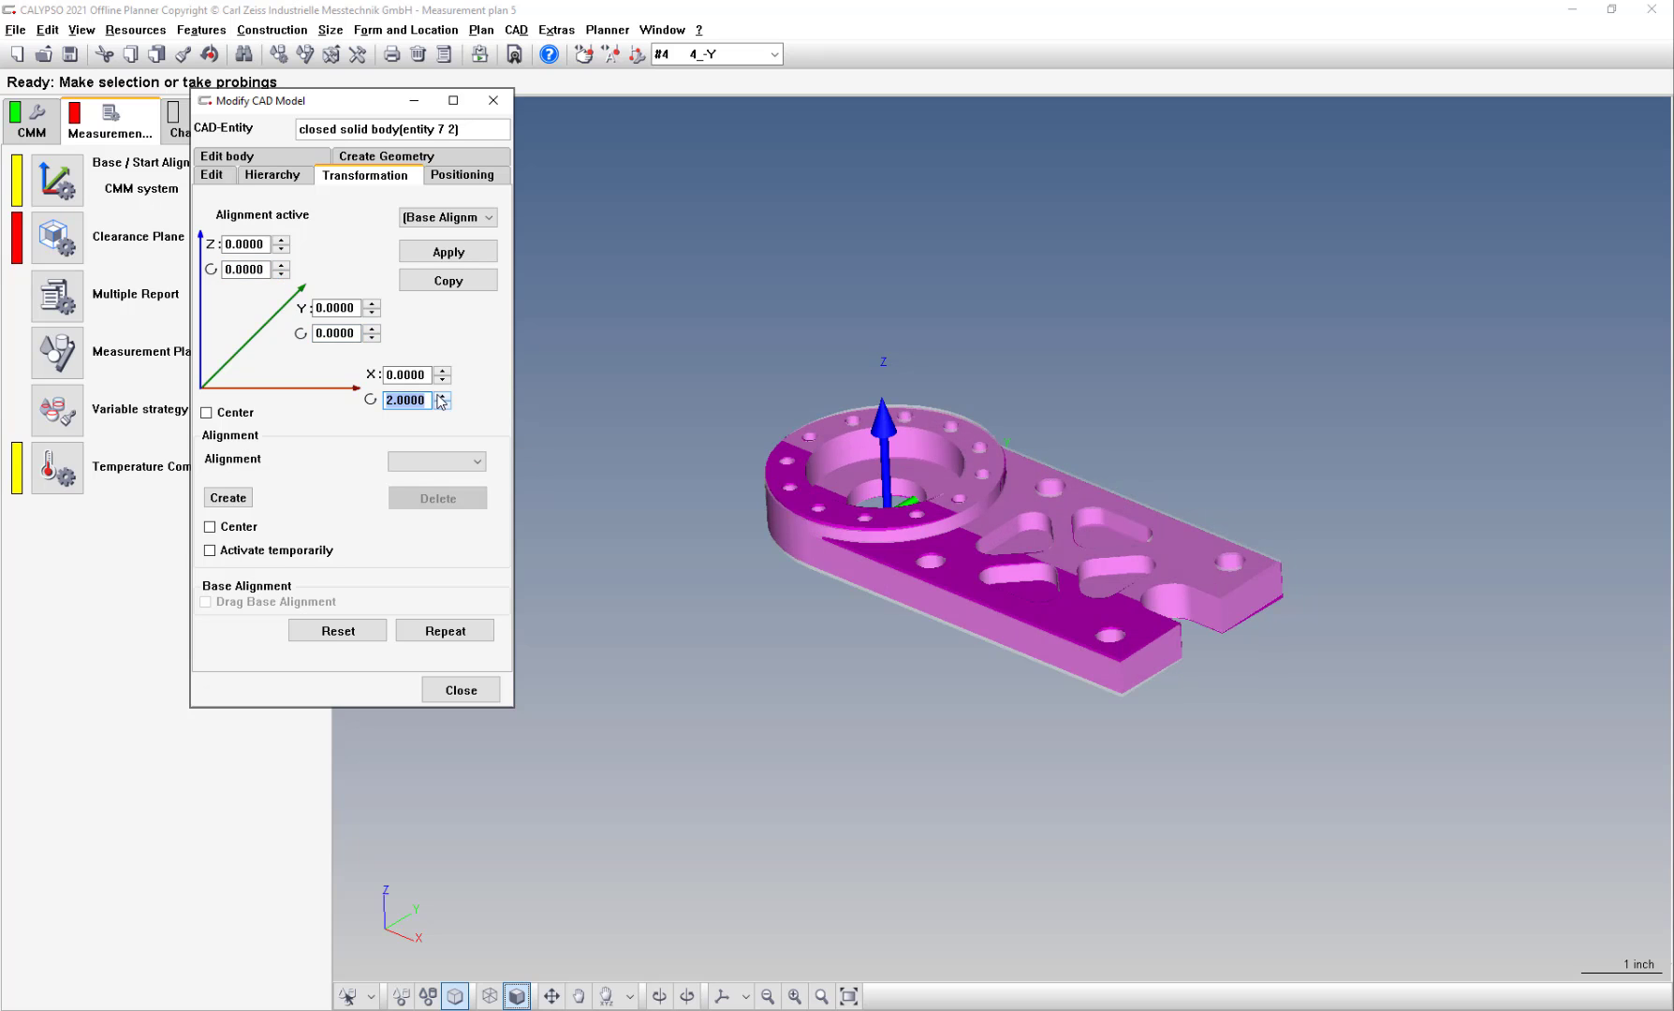
text(90)
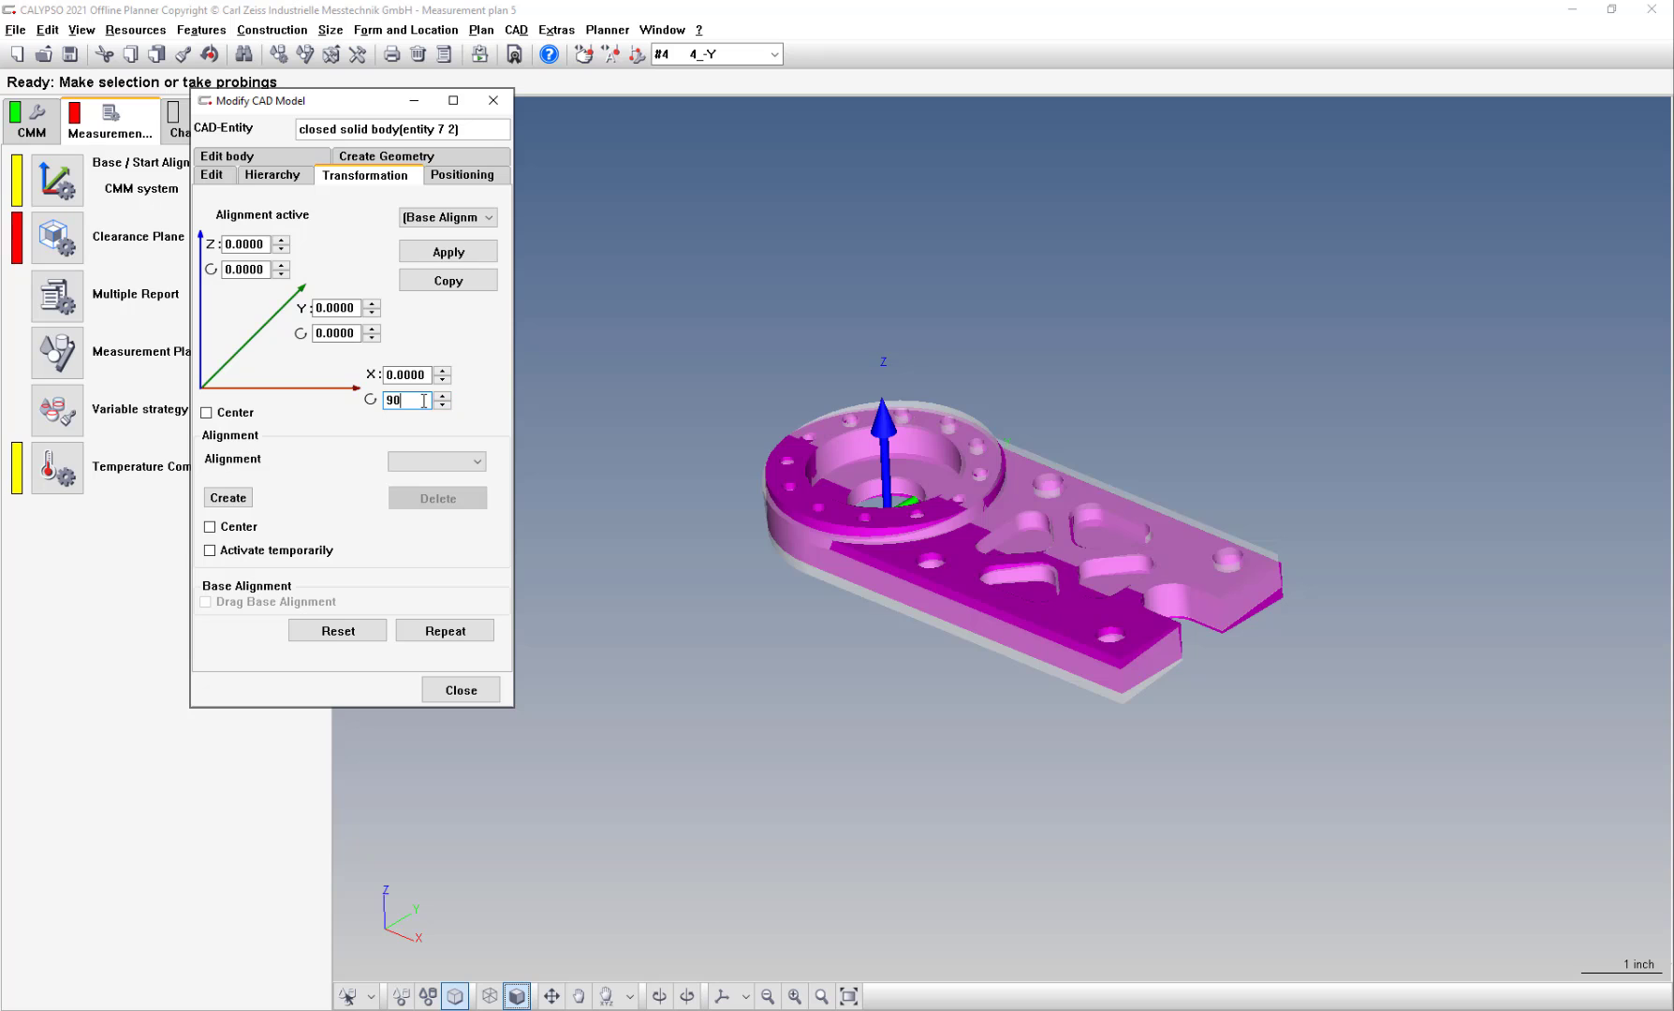
key(Return)
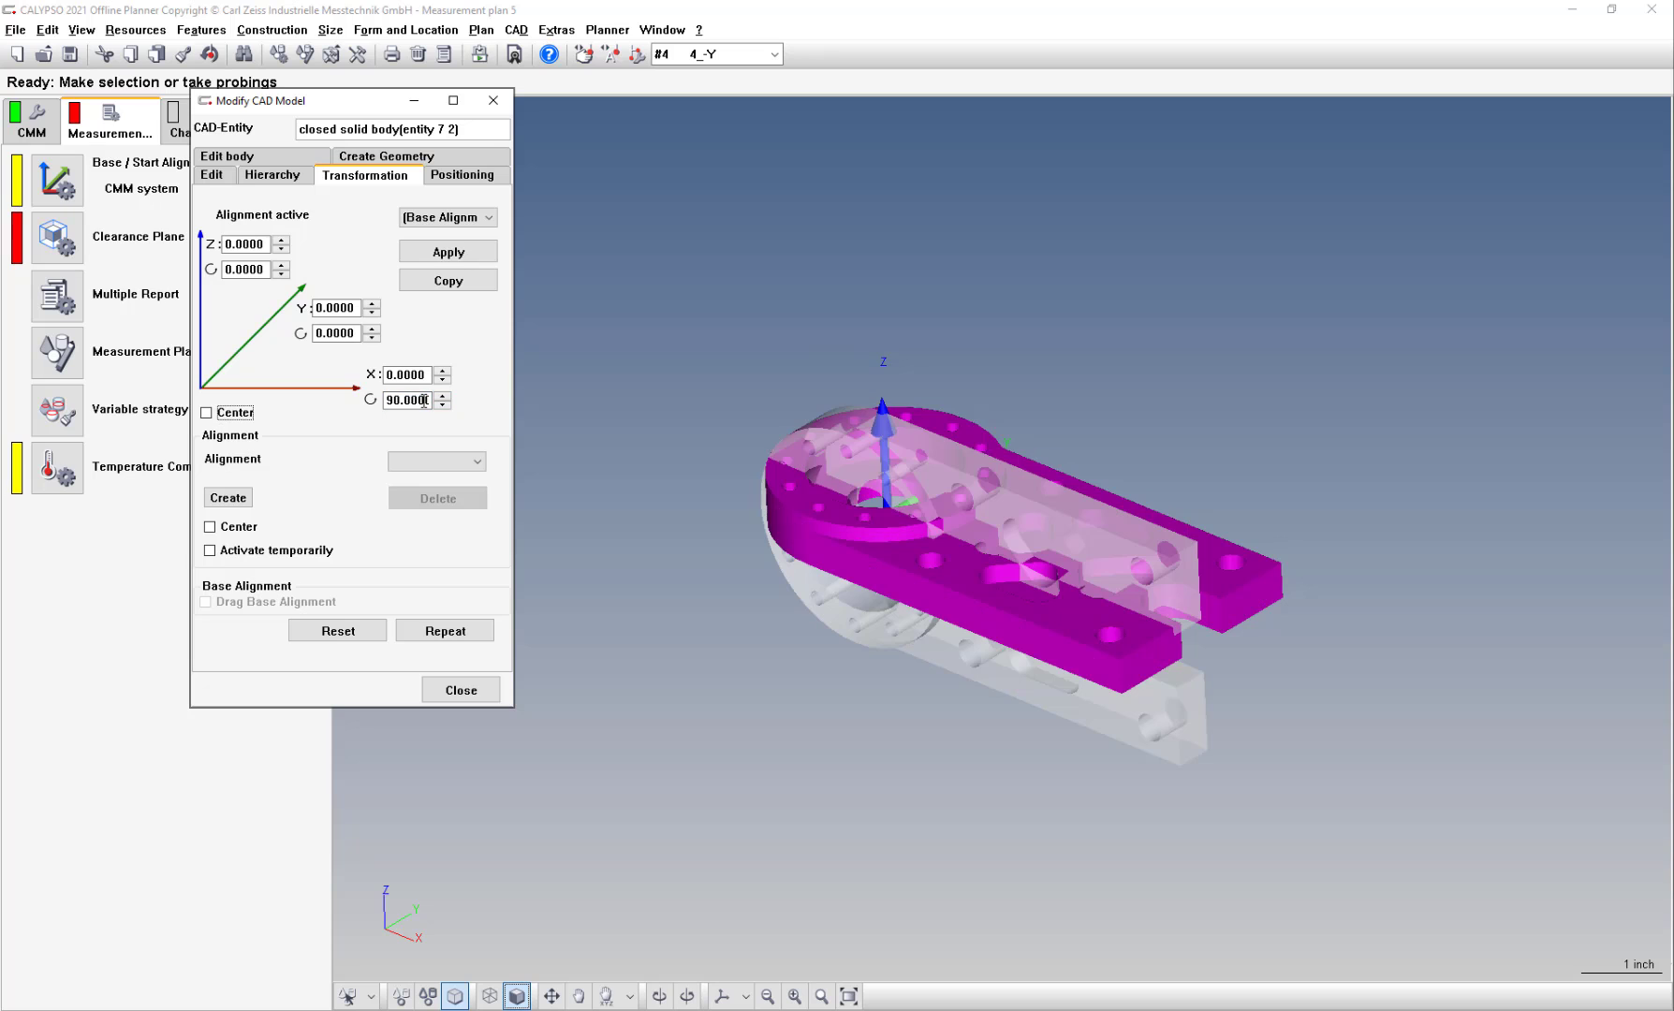
click(457, 252)
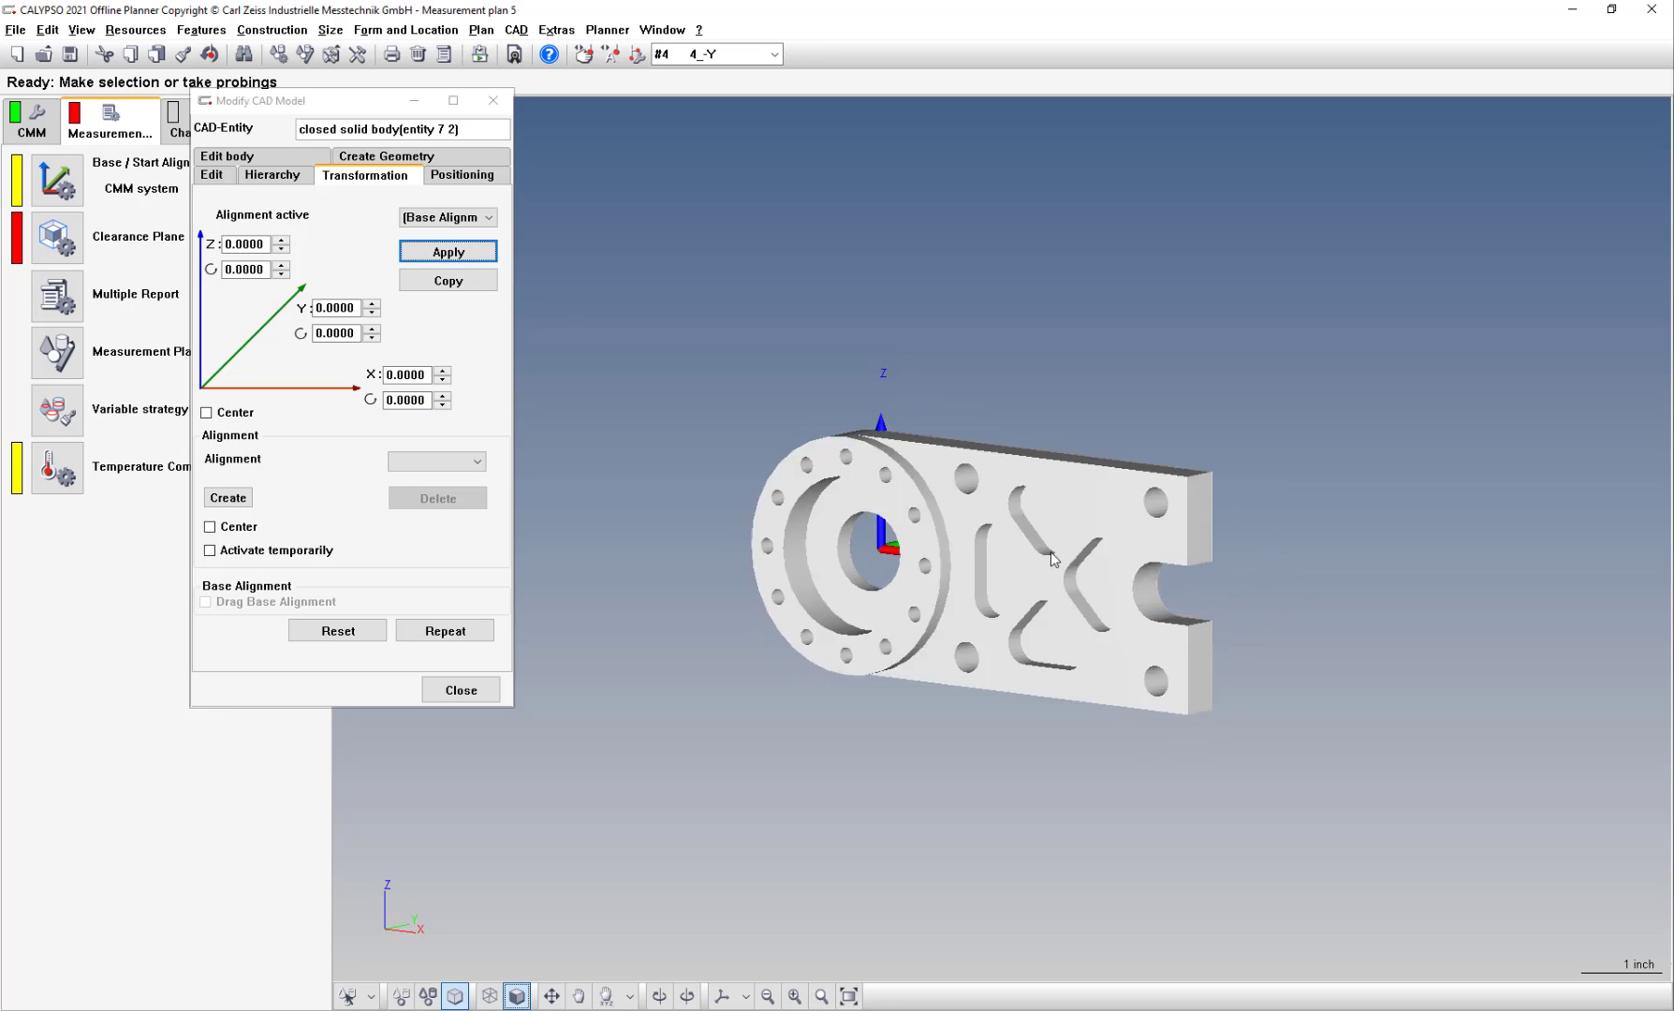
drag(1050, 552, 981, 555)
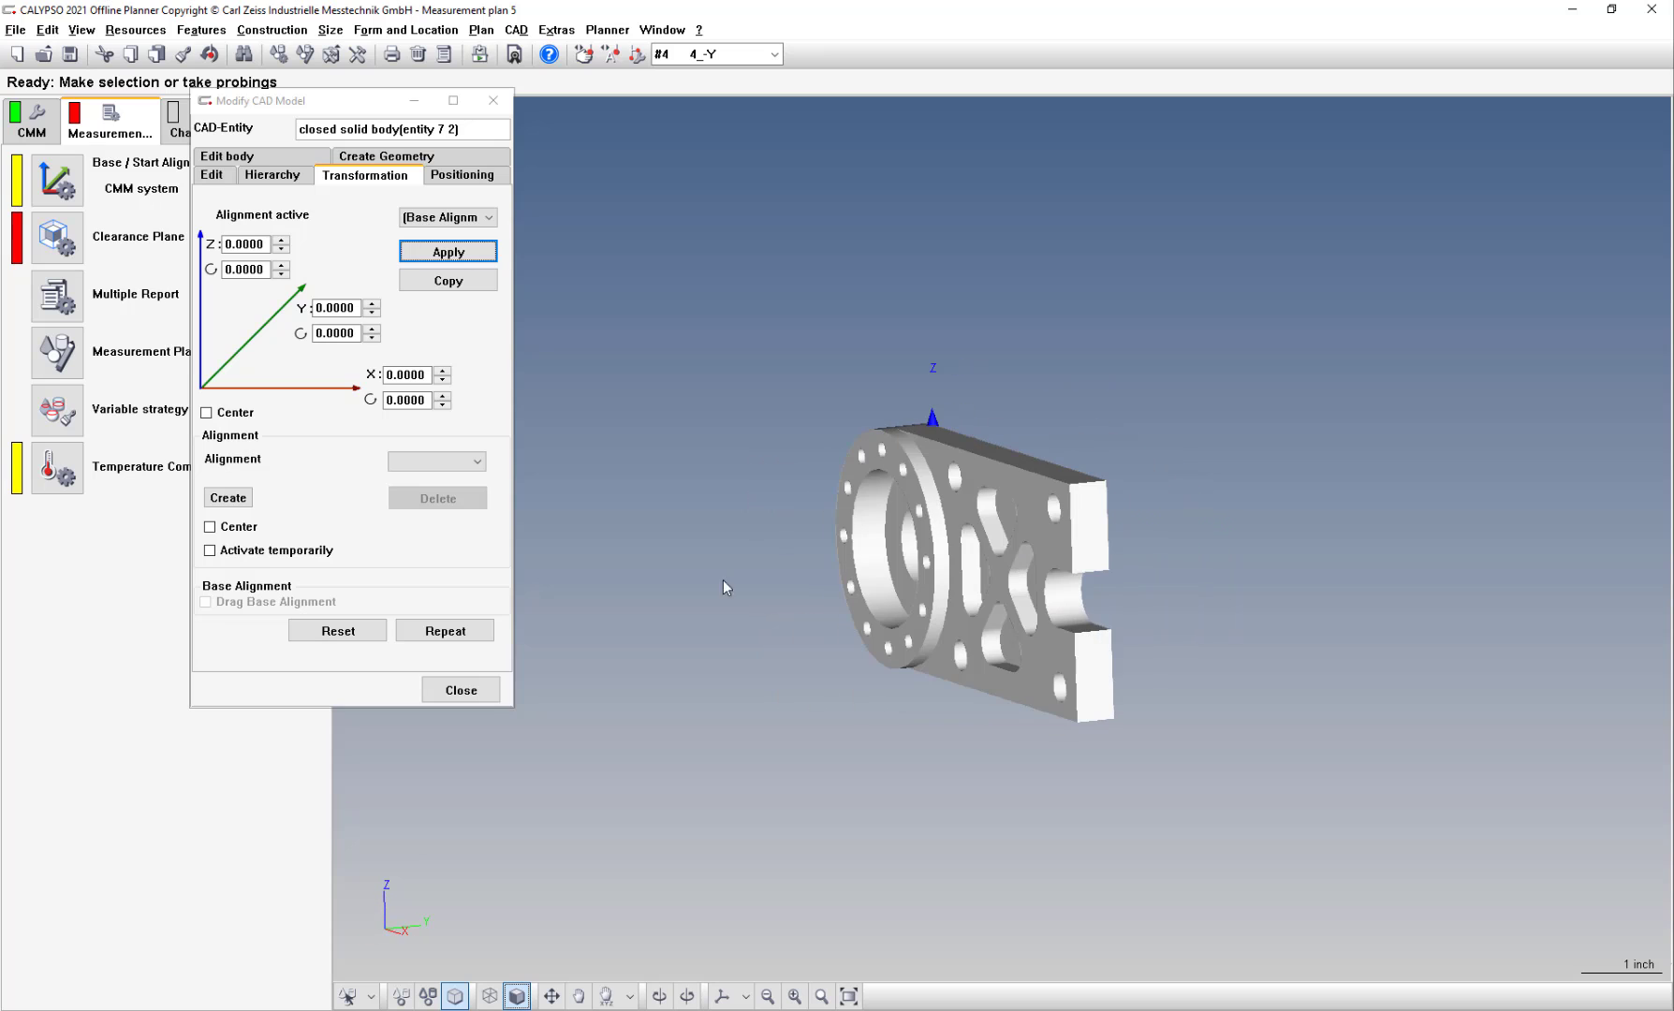
click(474, 690)
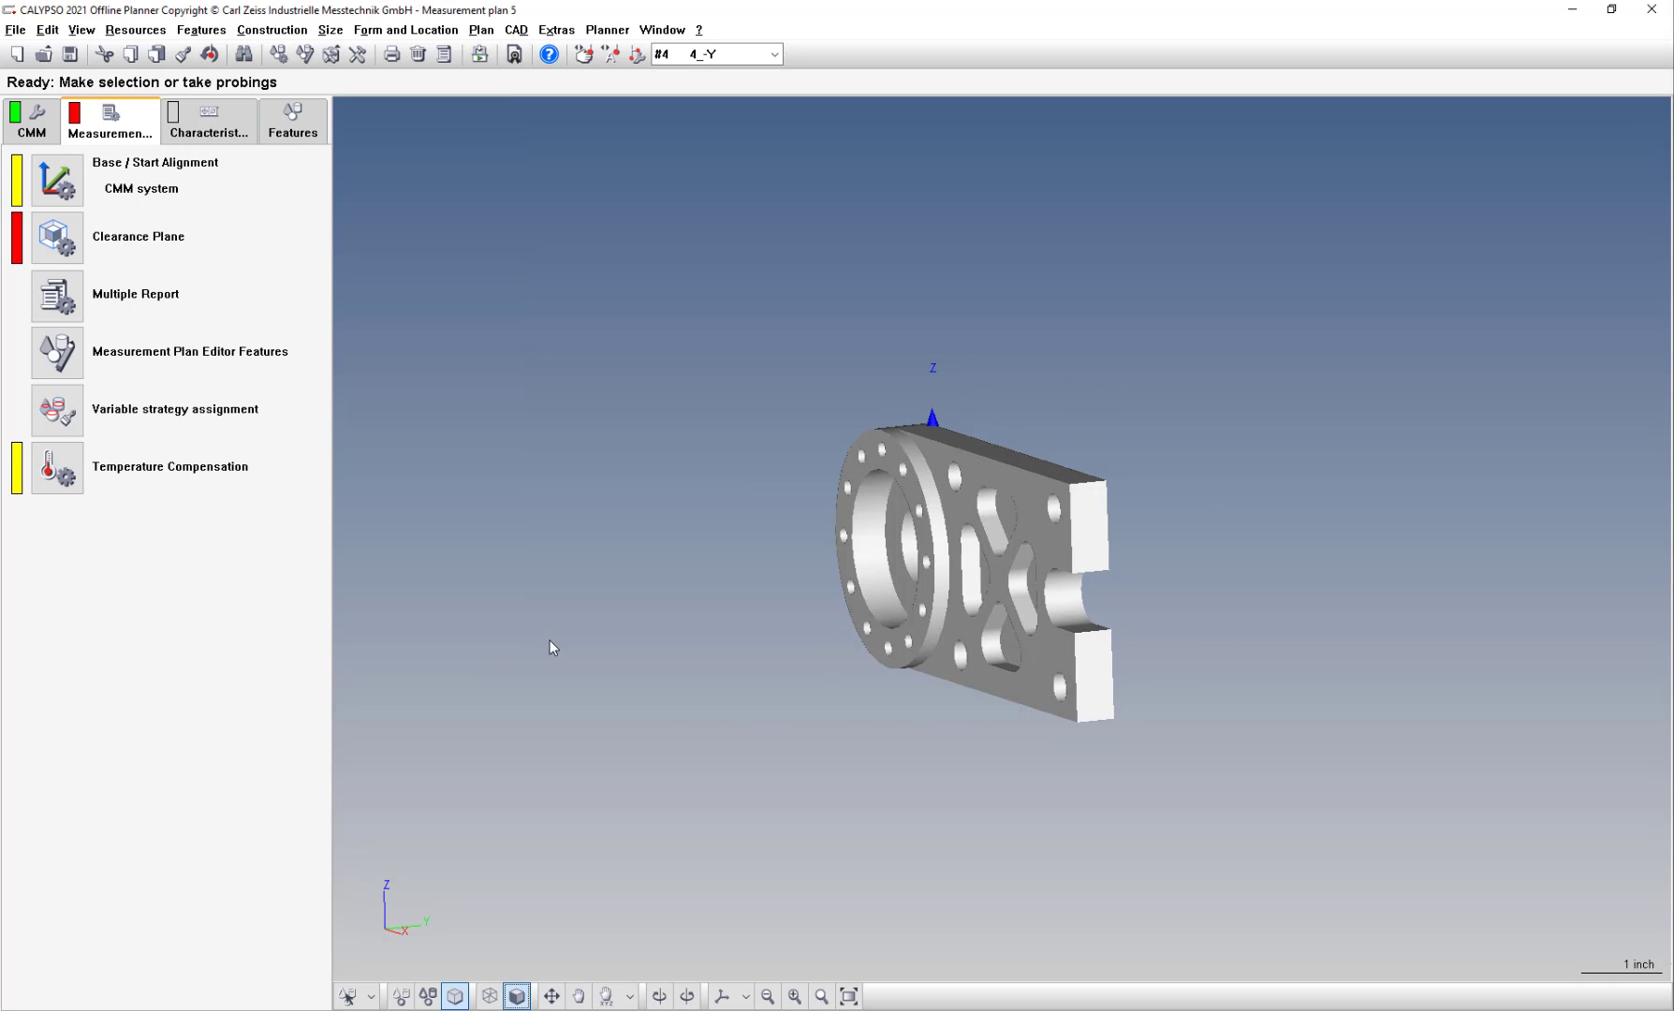
drag(825, 593, 1139, 616)
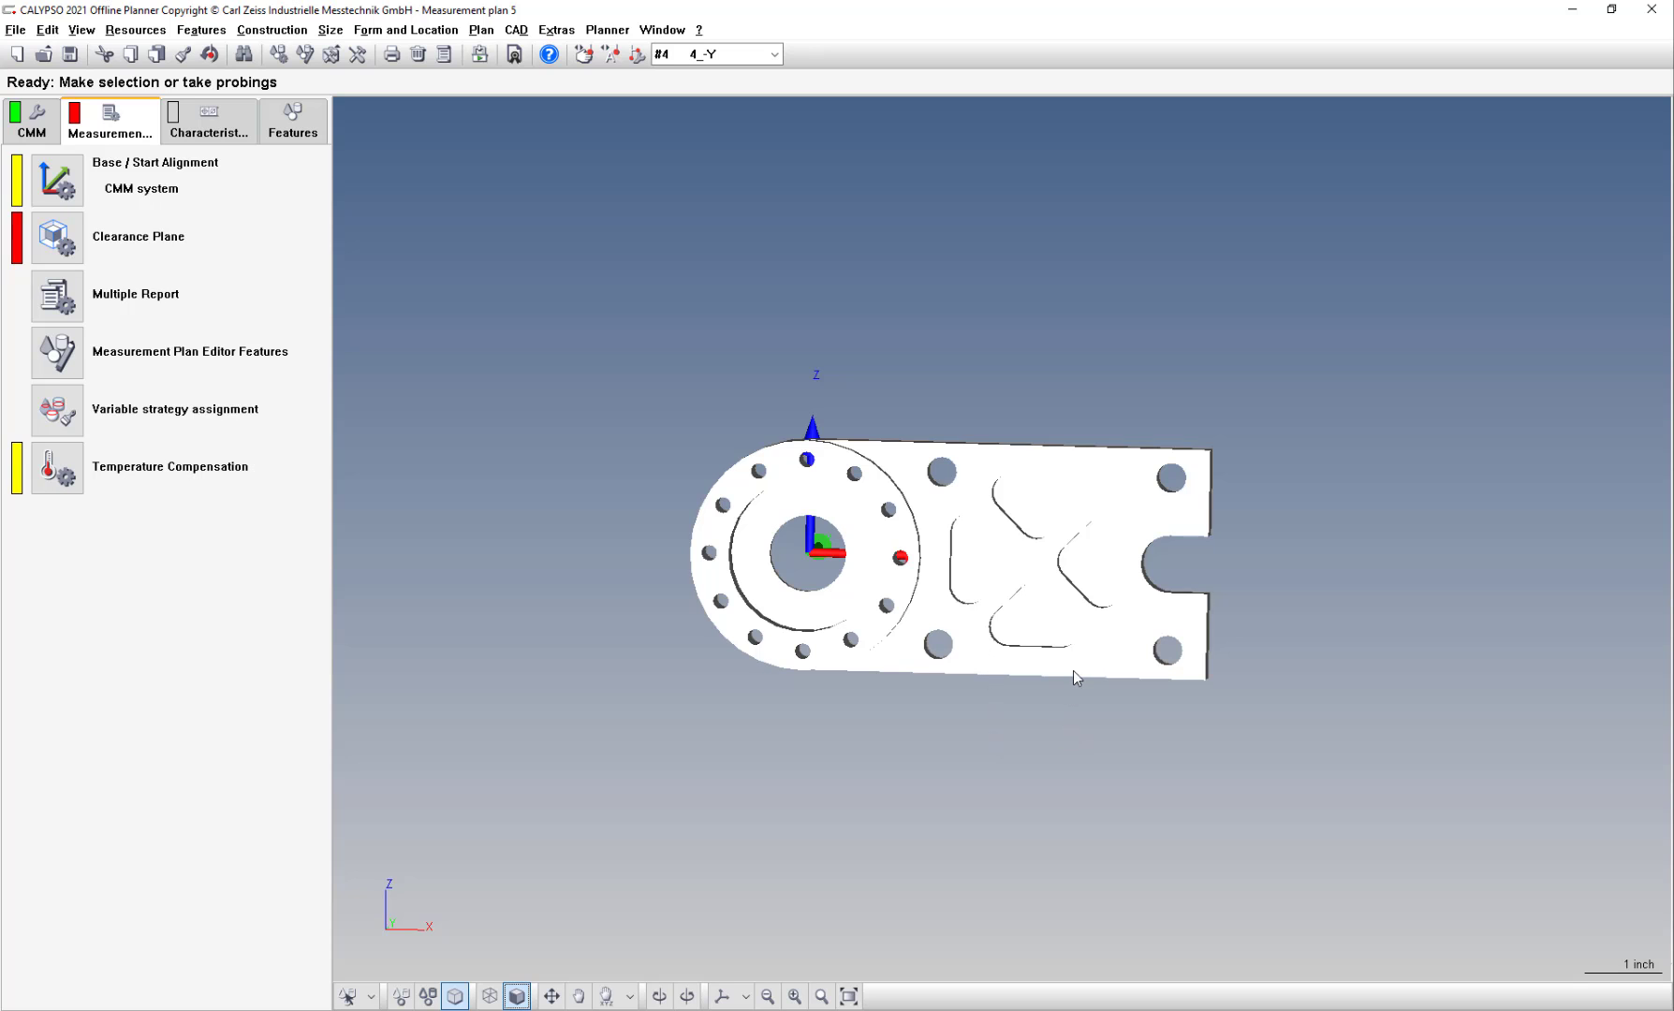
drag(1178, 658, 1037, 704)
scroll(1038, 704, up, 2)
drag(936, 600, 1019, 580)
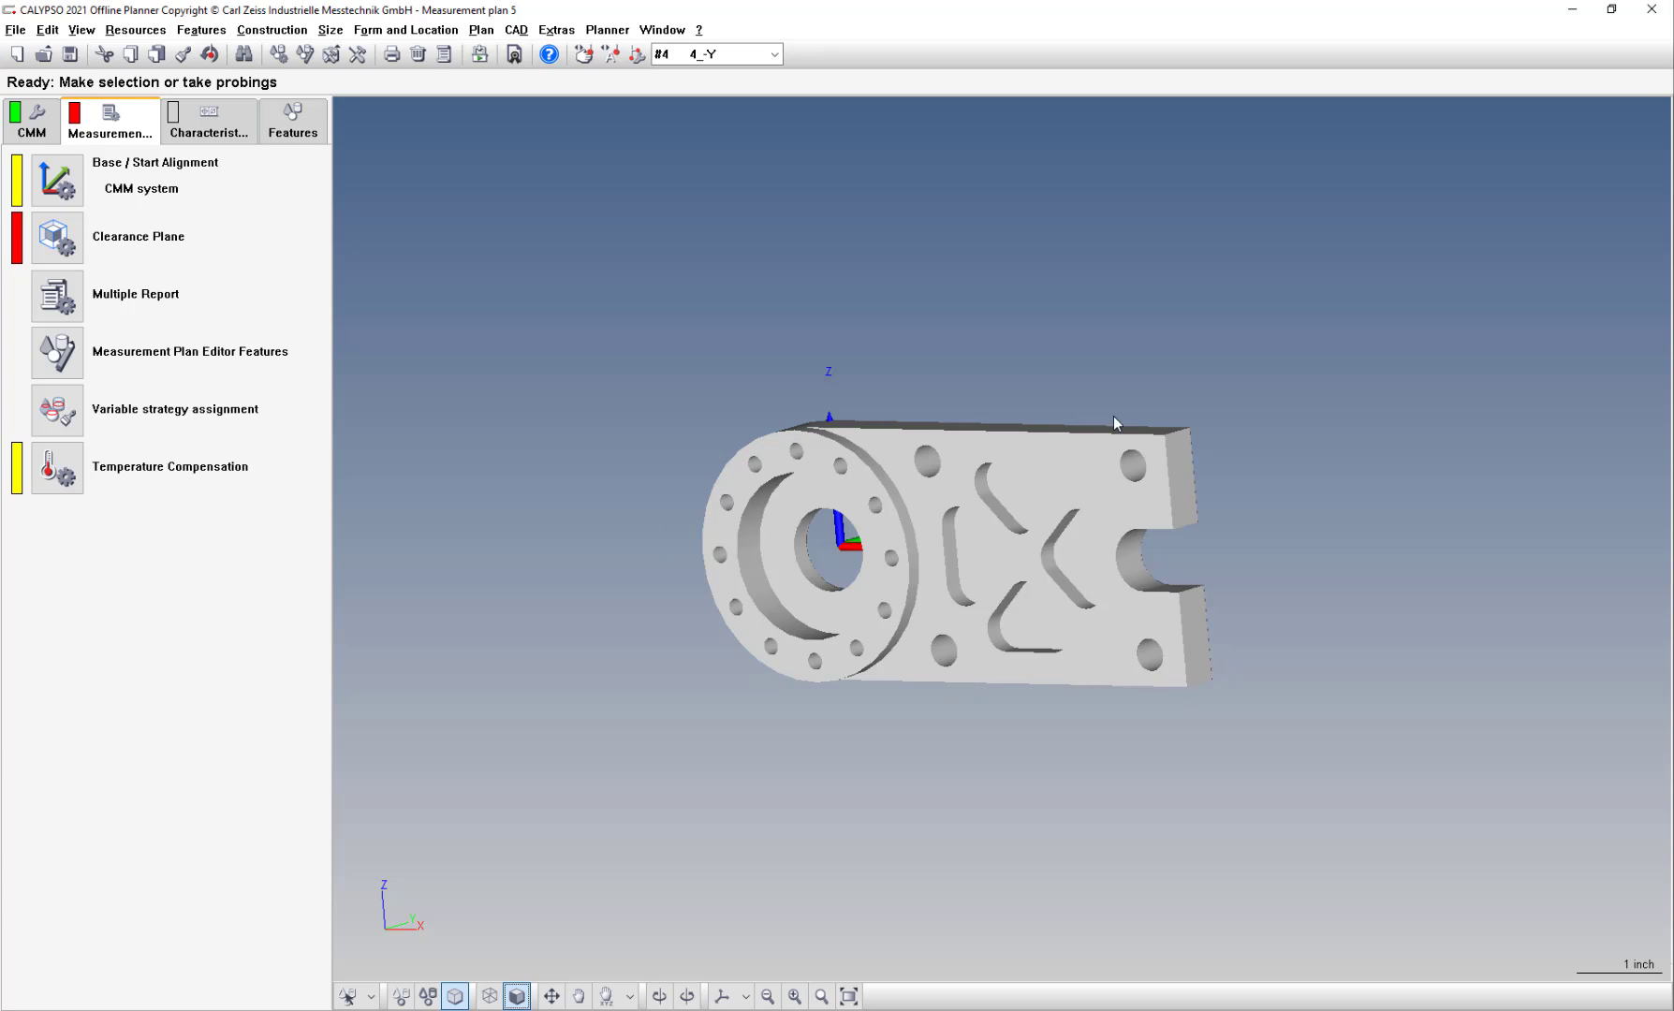
drag(1188, 694, 1105, 670)
Step: Import the STEP file mill 7 inspection fixture from the Desktop into the same model alongside the rotated part
click(516, 29)
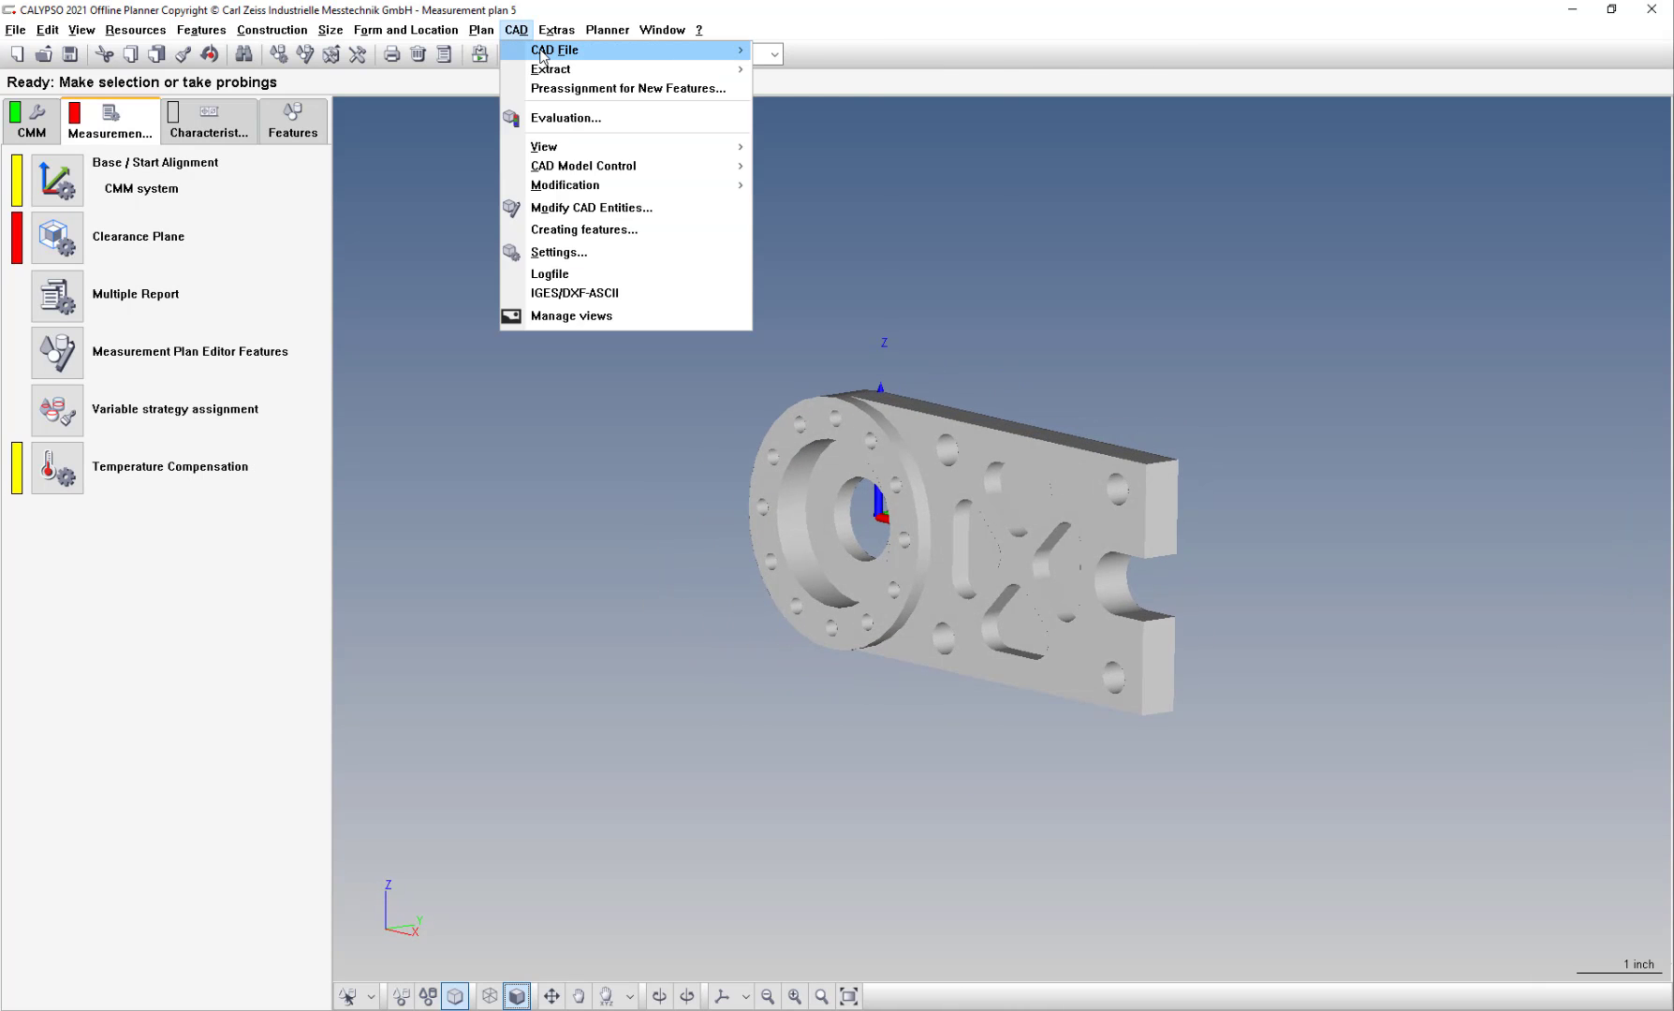
mouse_move(543, 53)
click(813, 52)
scroll(395, 245, down, 2)
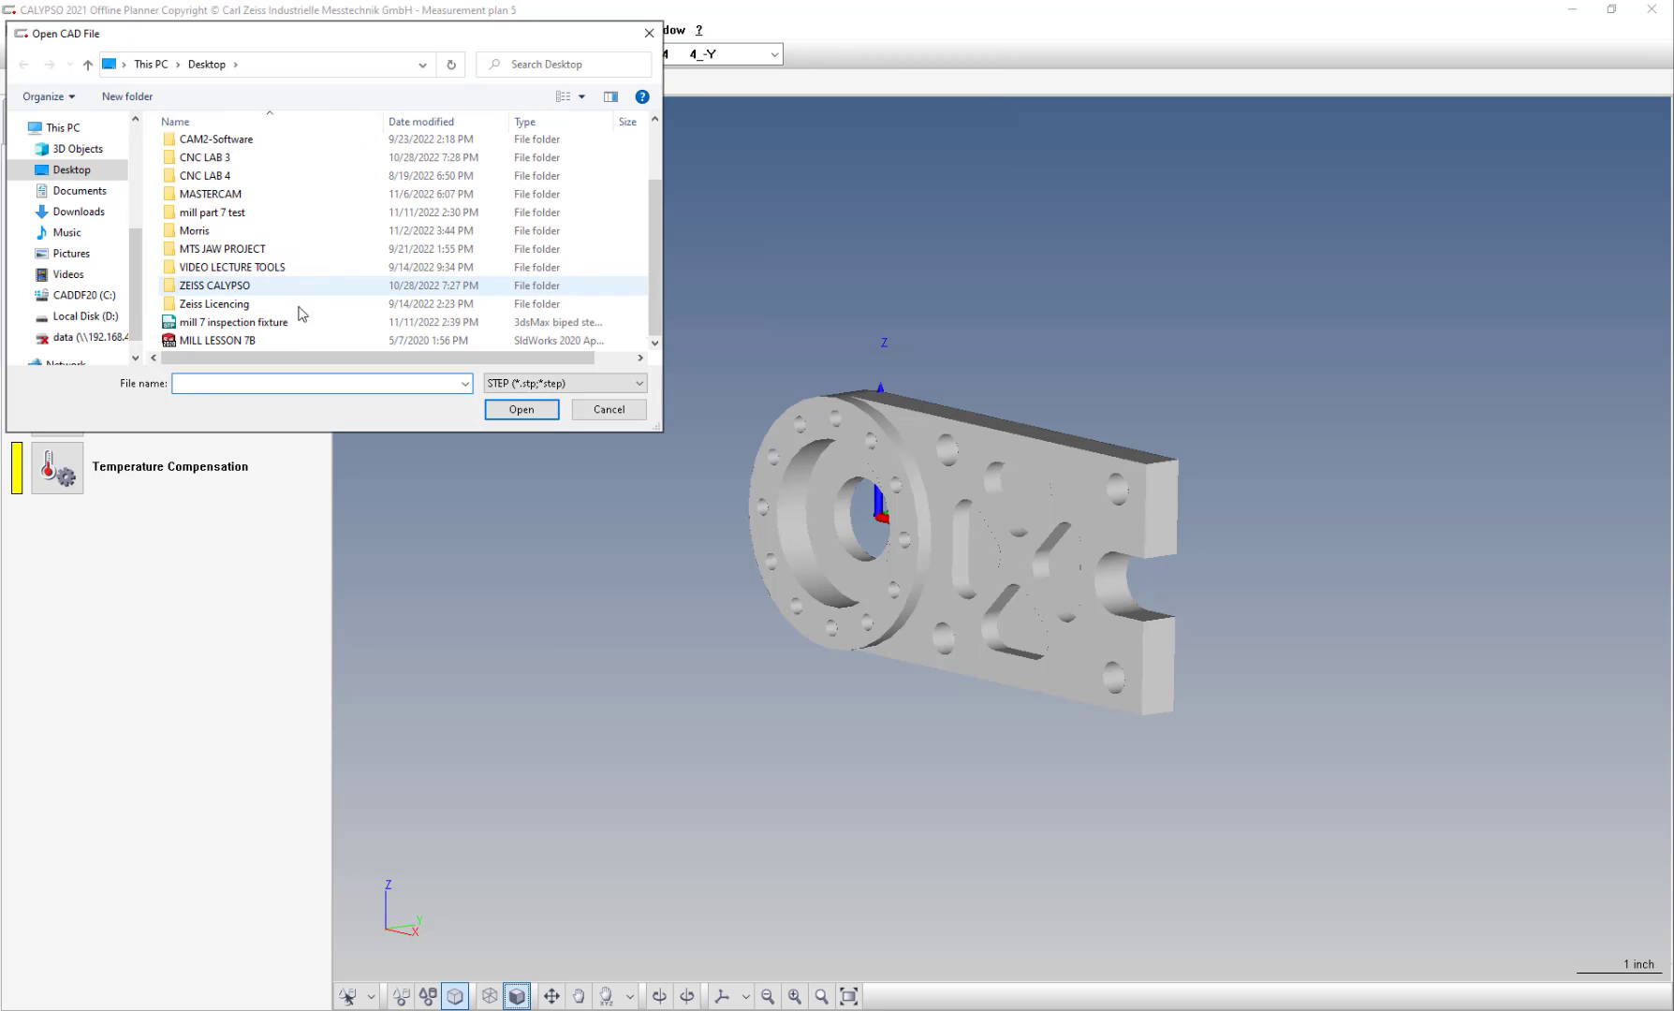
click(199, 326)
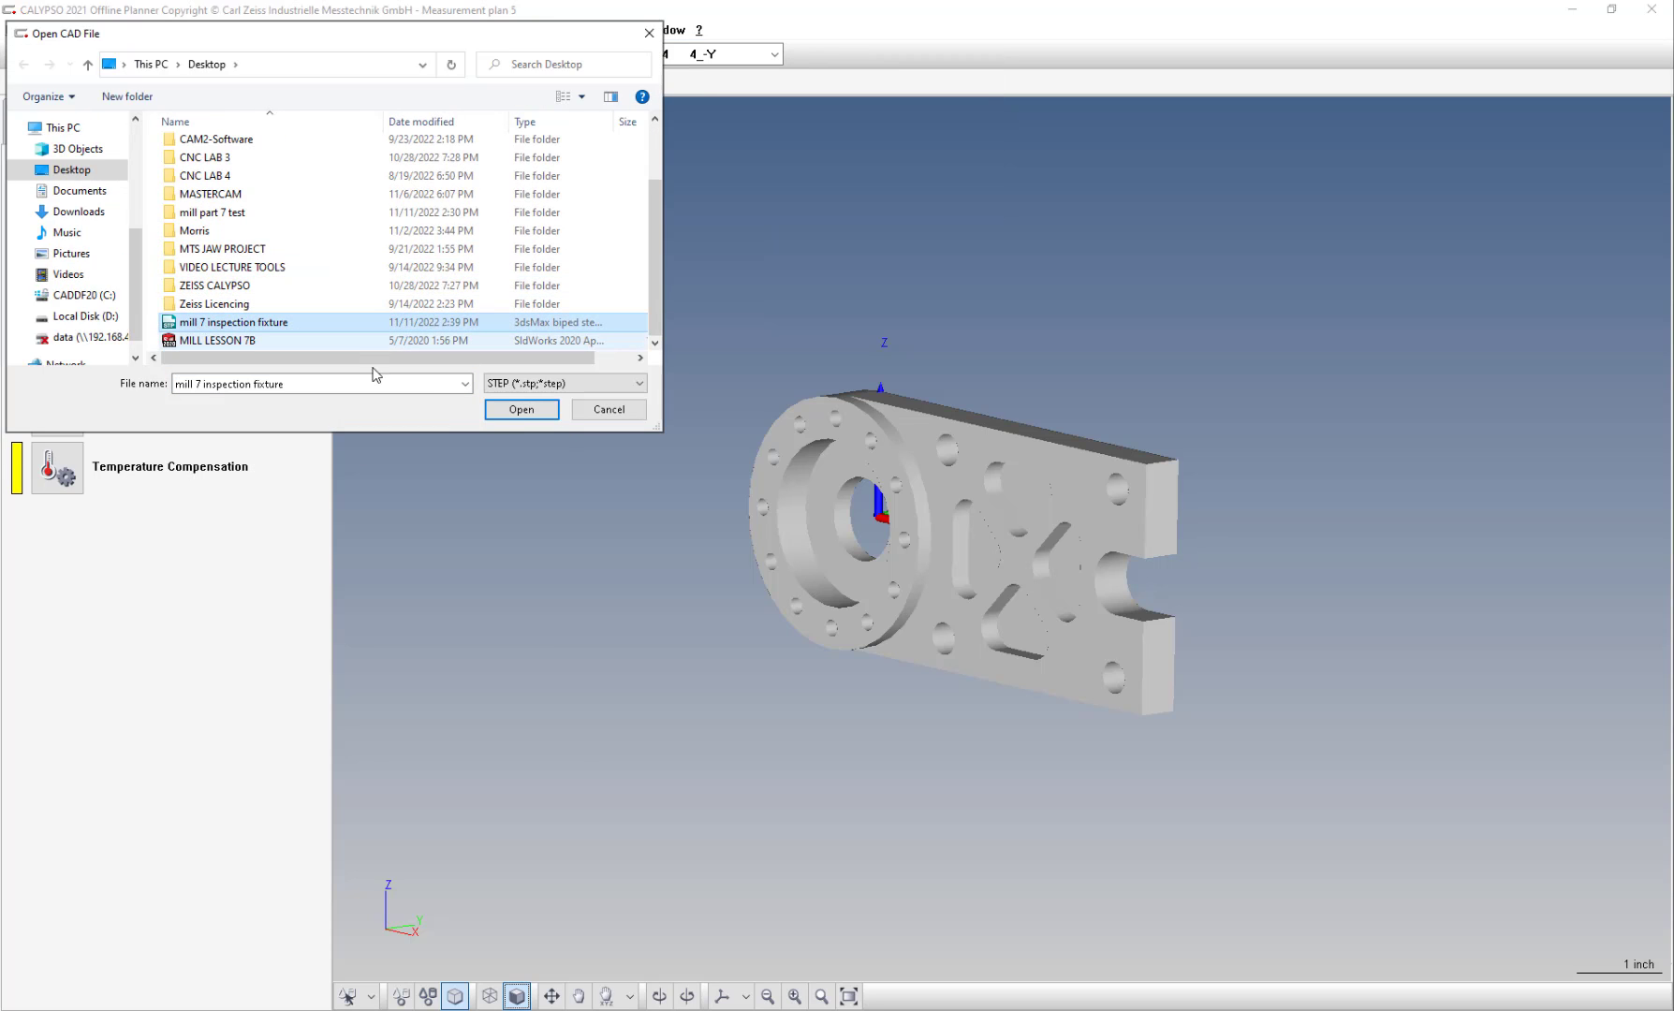
click(517, 410)
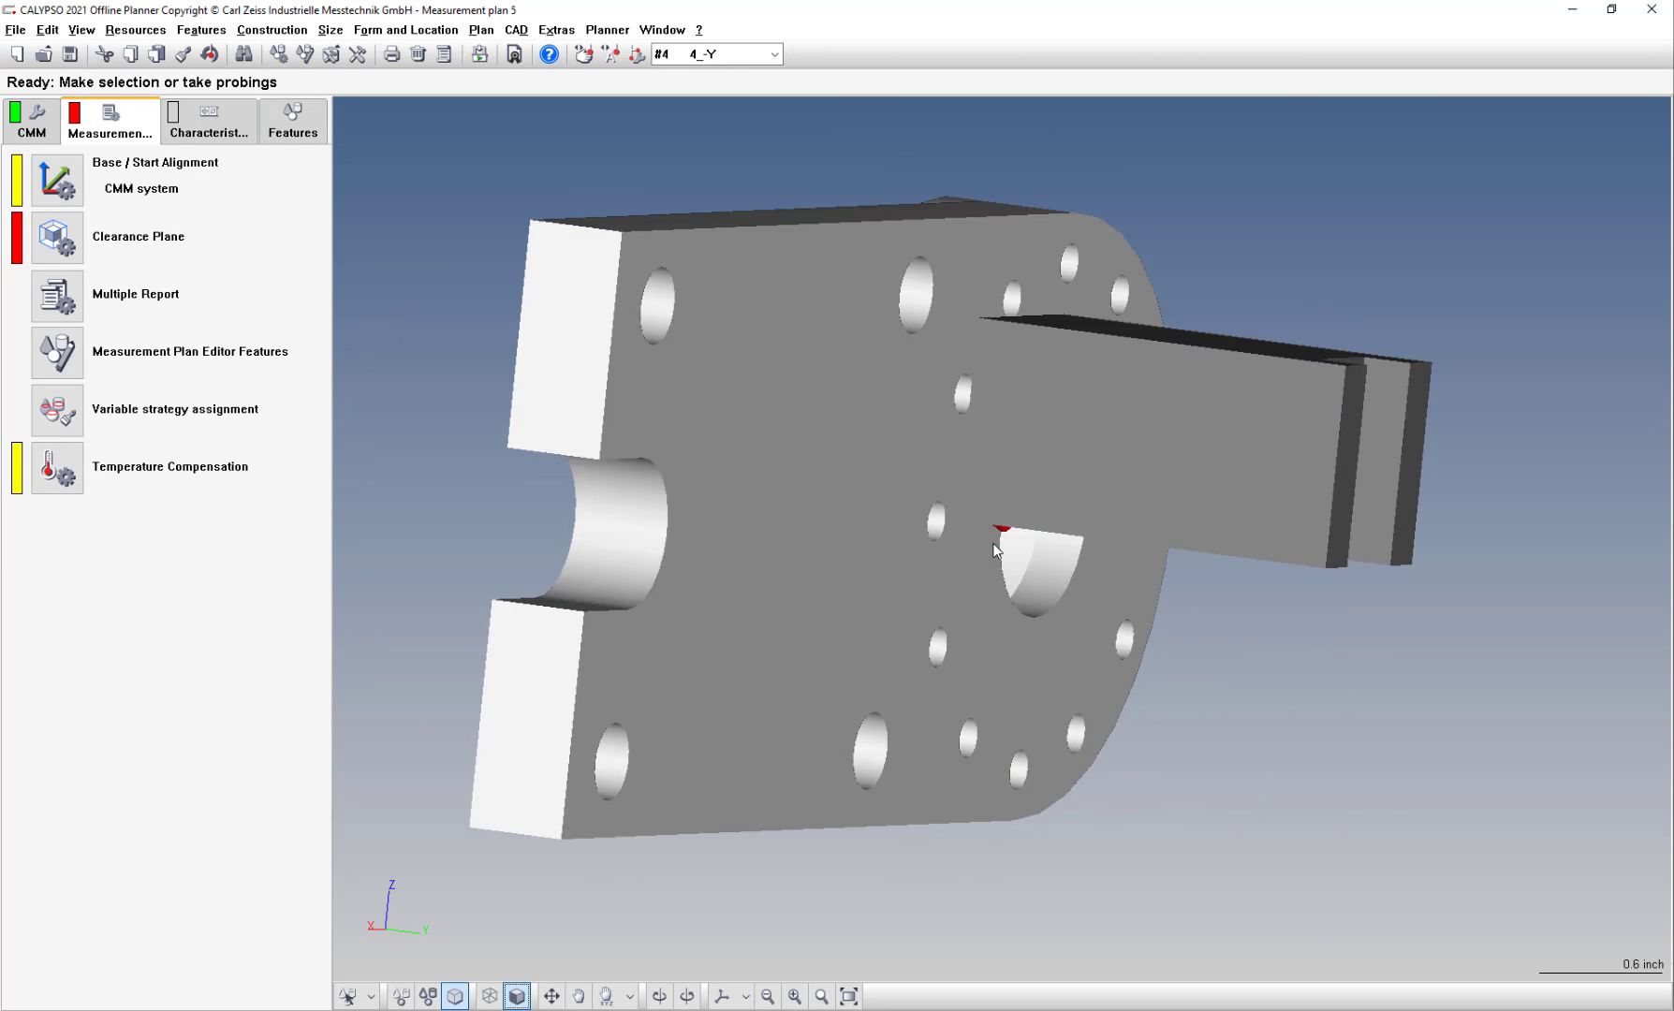
middle_drag(994, 544, 833, 533)
scroll(1009, 567, down, 3)
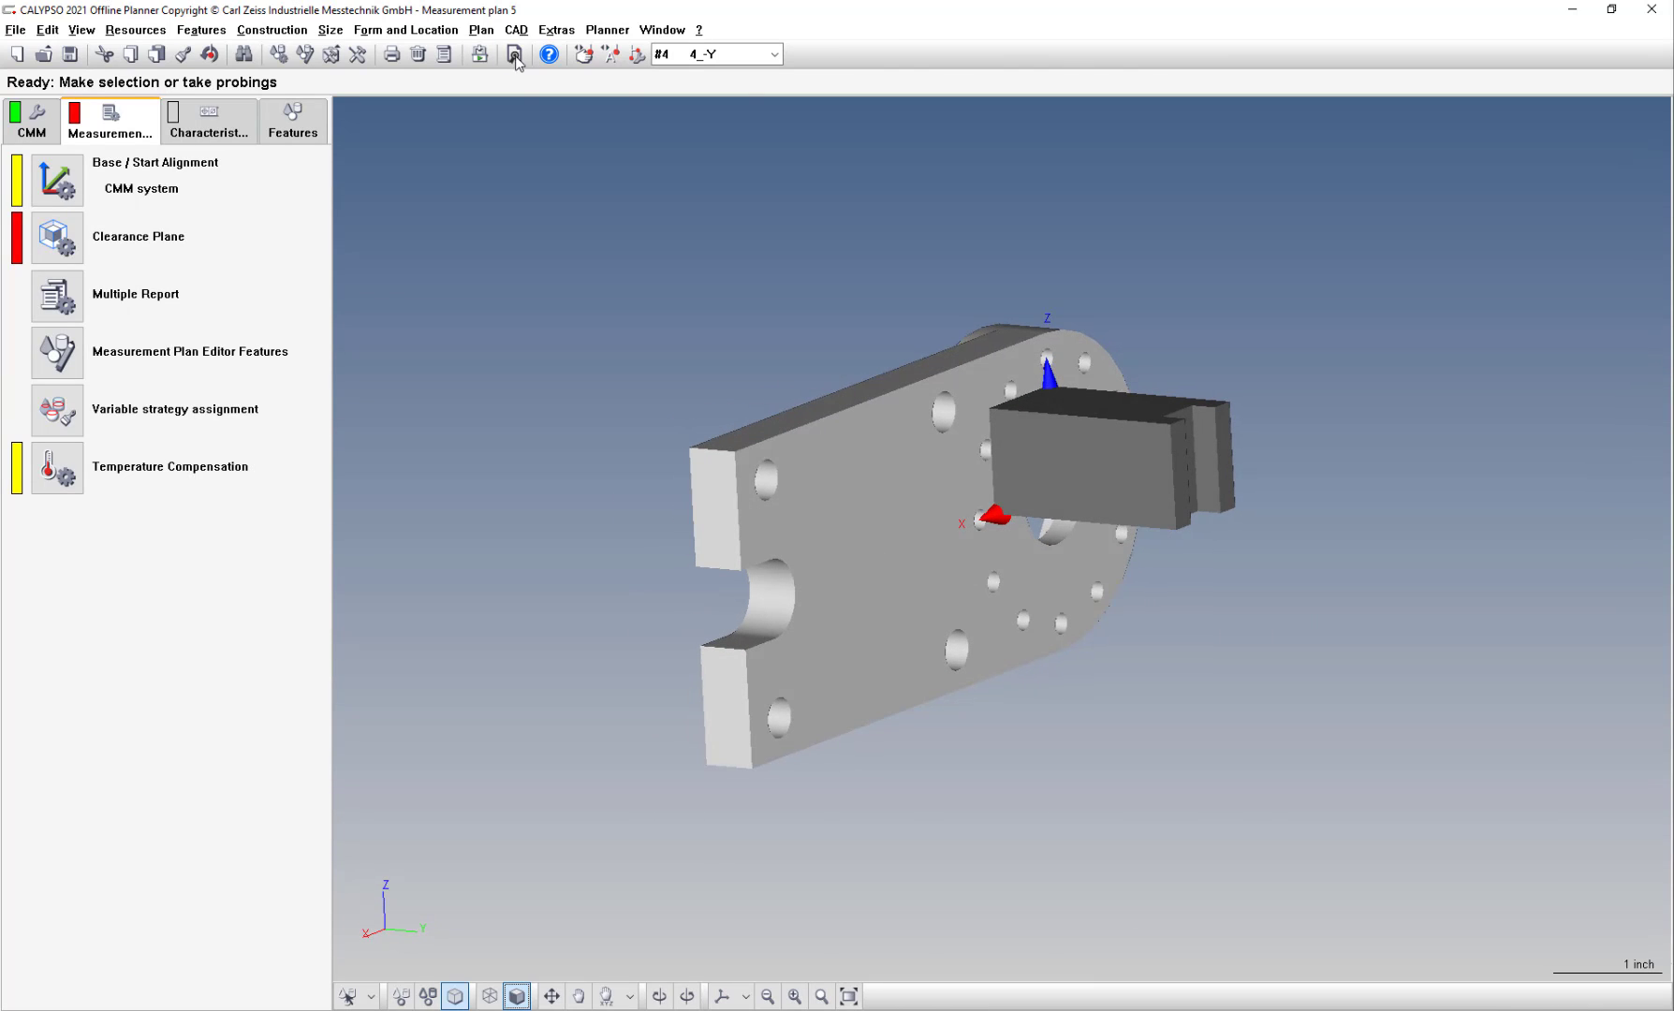
Step: Select the imported fixture body in Modify CAD Entities and clear the Part designation of mill 7 inspection fixture.stp in the hierarchy
click(514, 30)
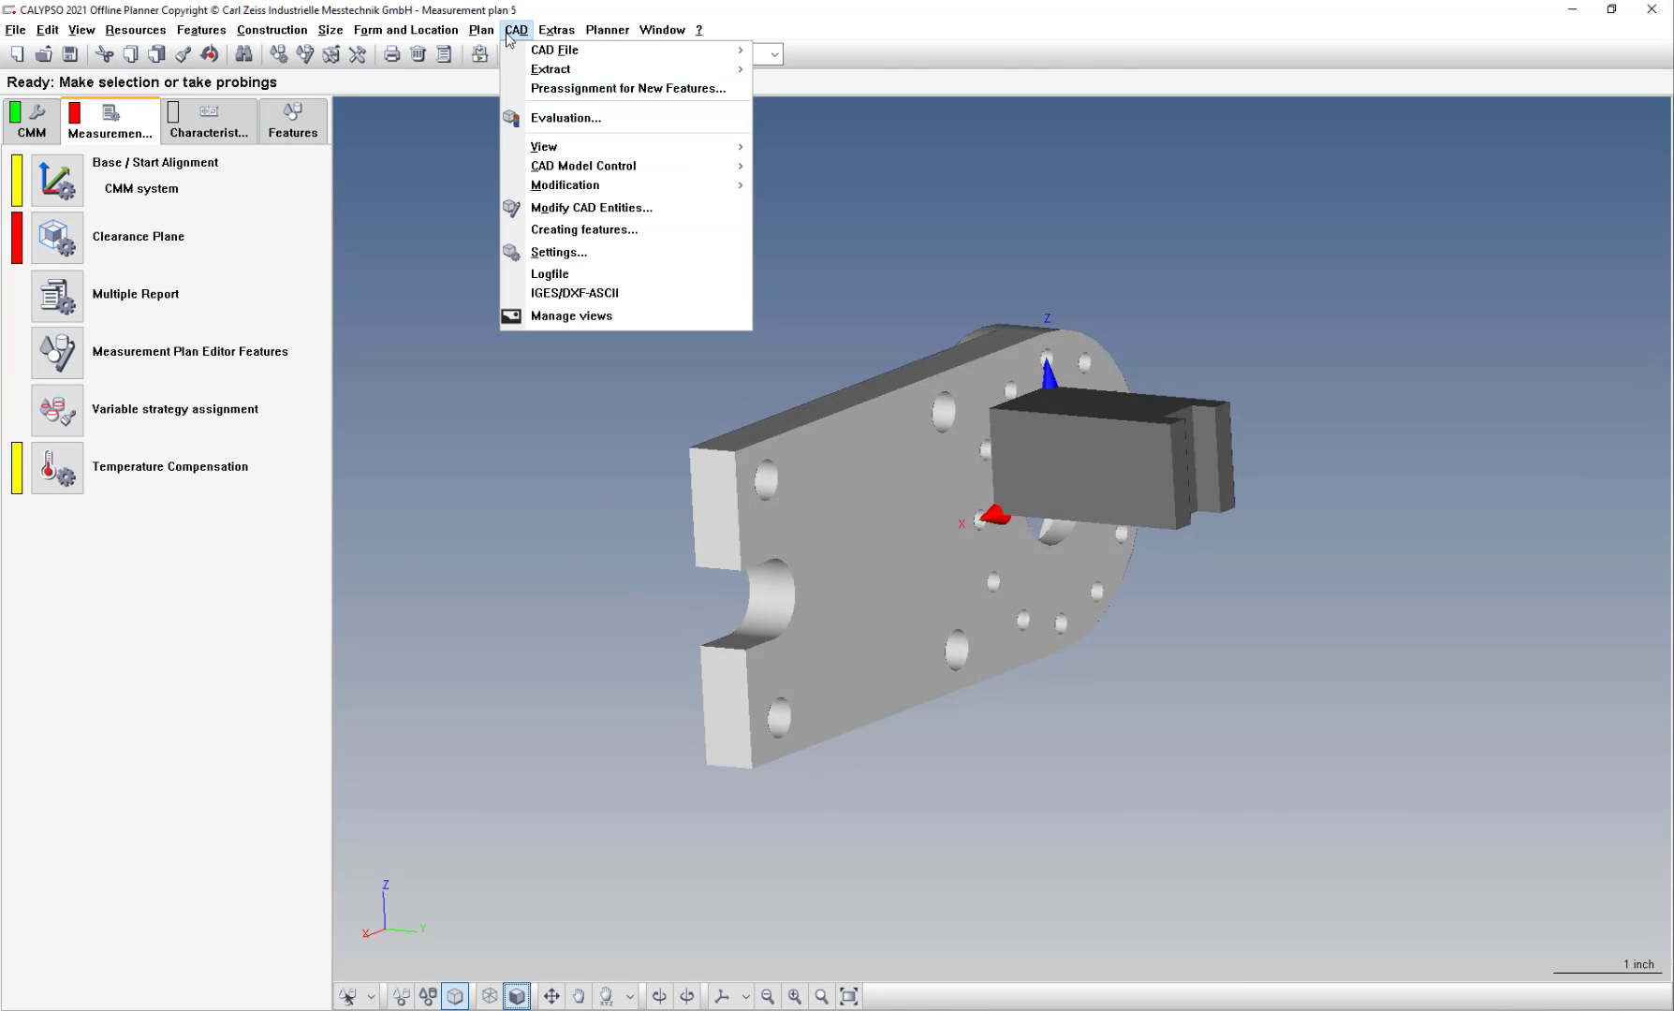
click(606, 208)
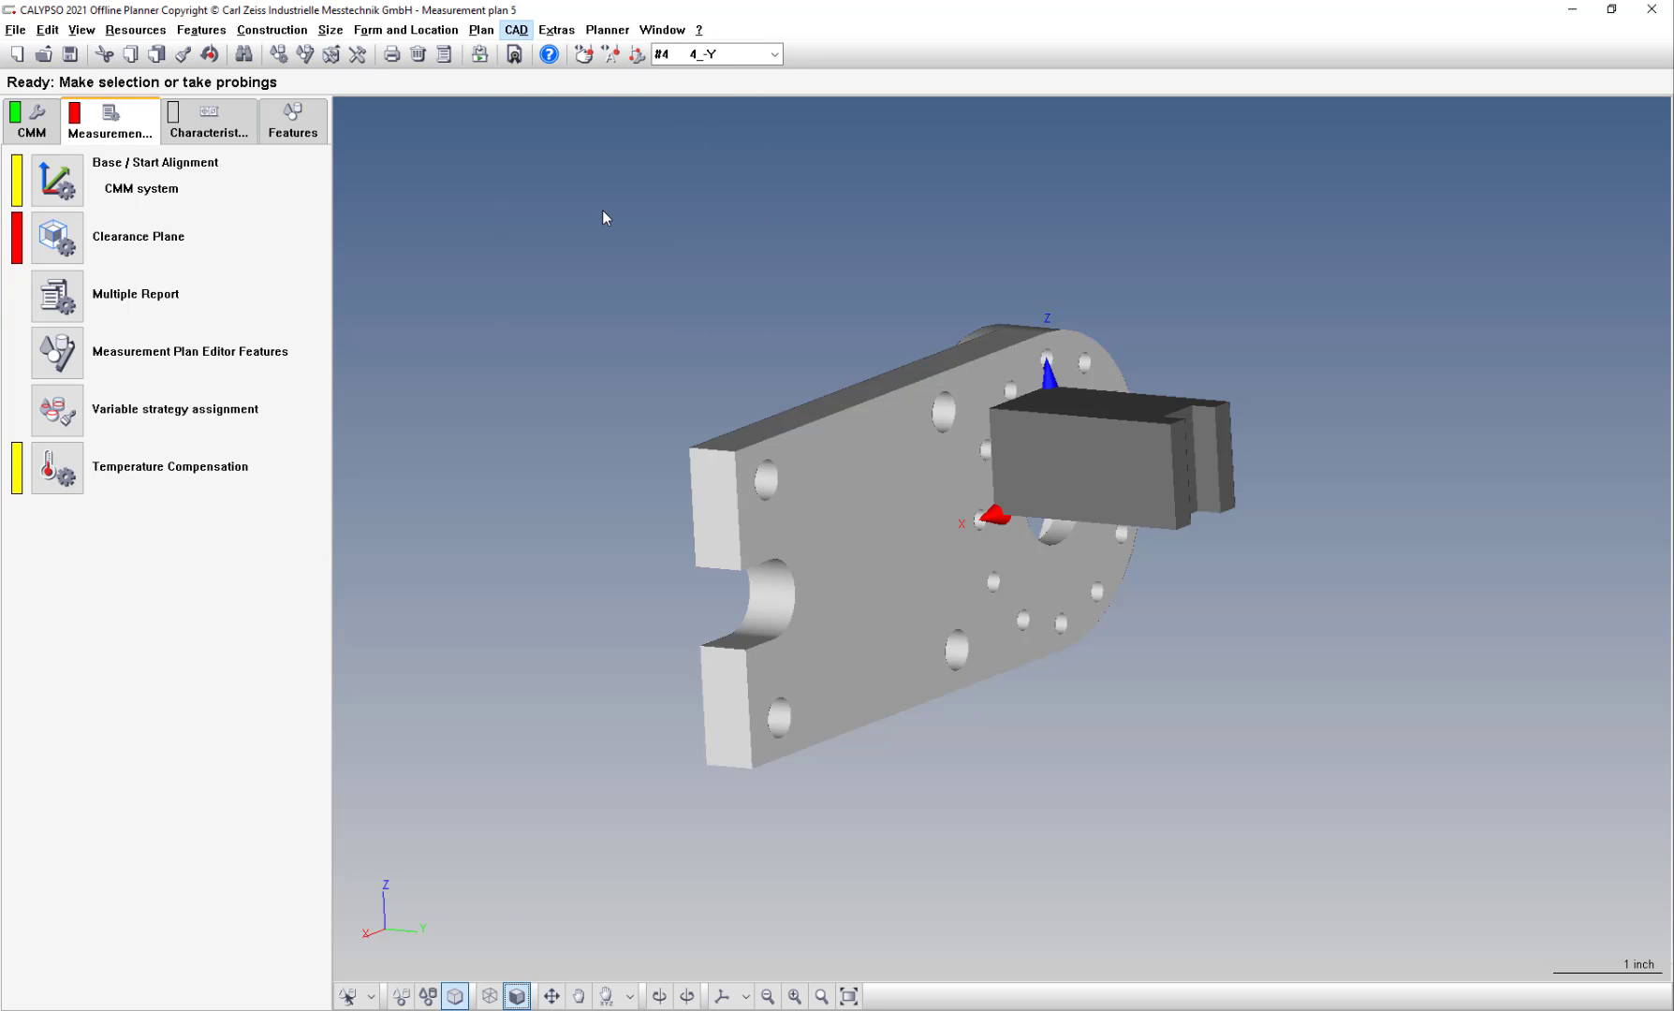
click(1168, 474)
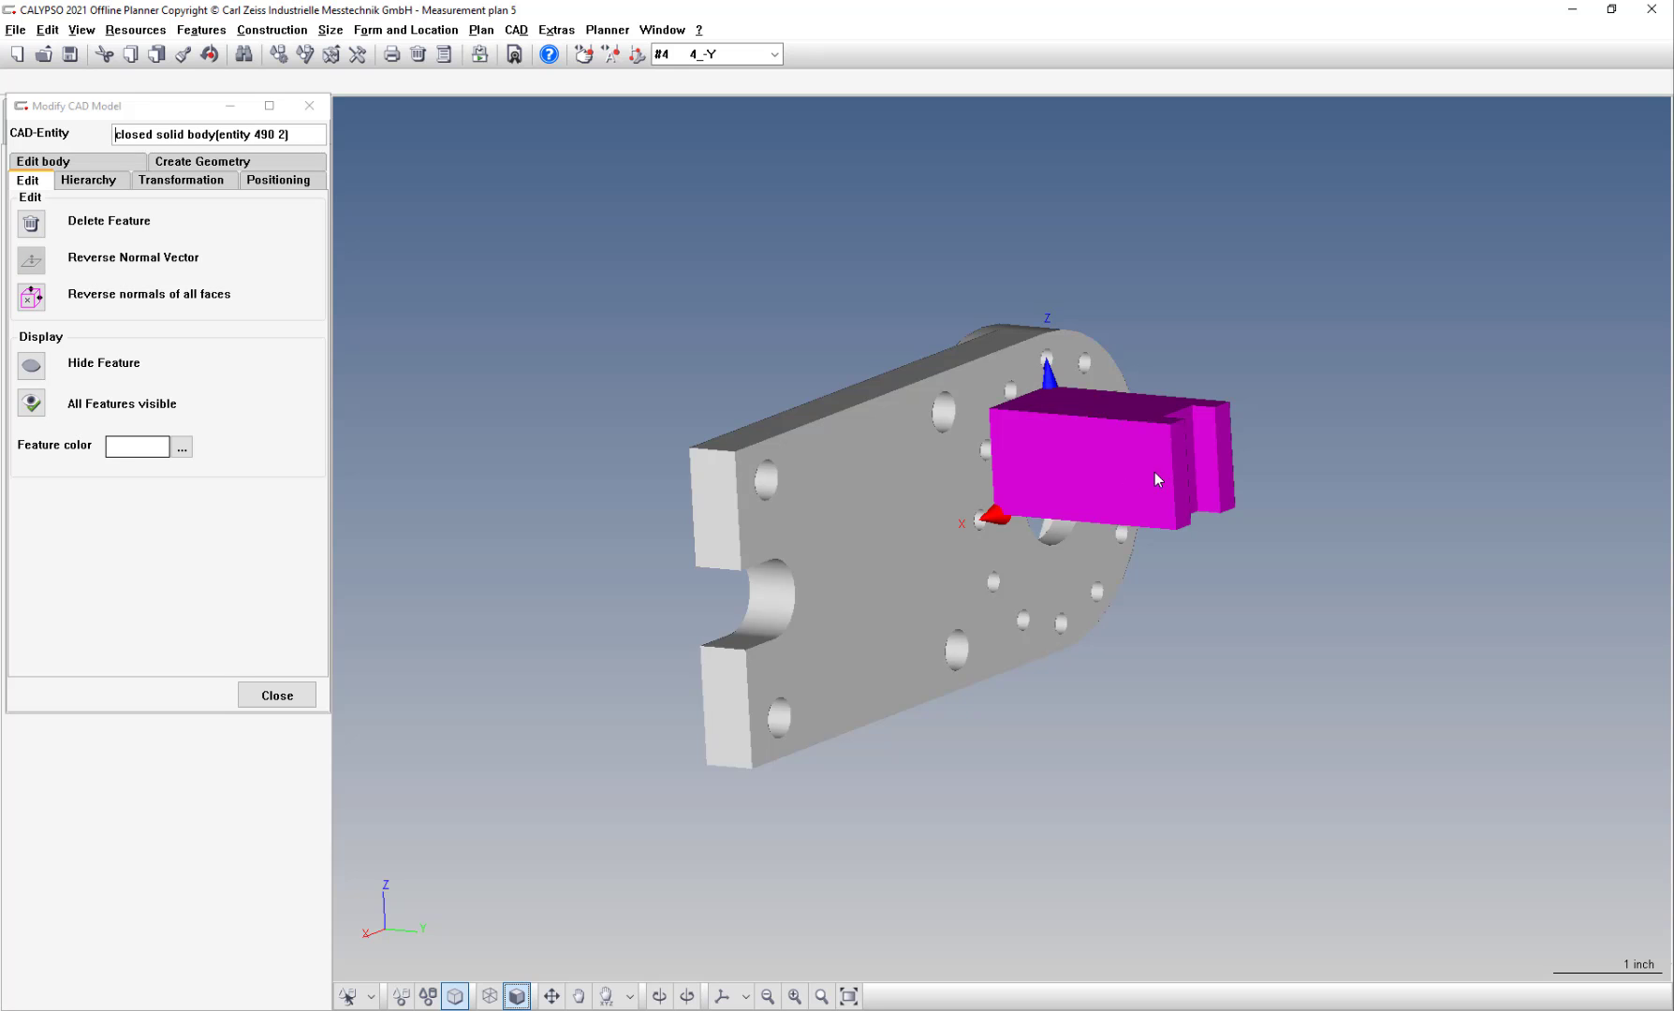
middle_drag(1058, 487, 789, 404)
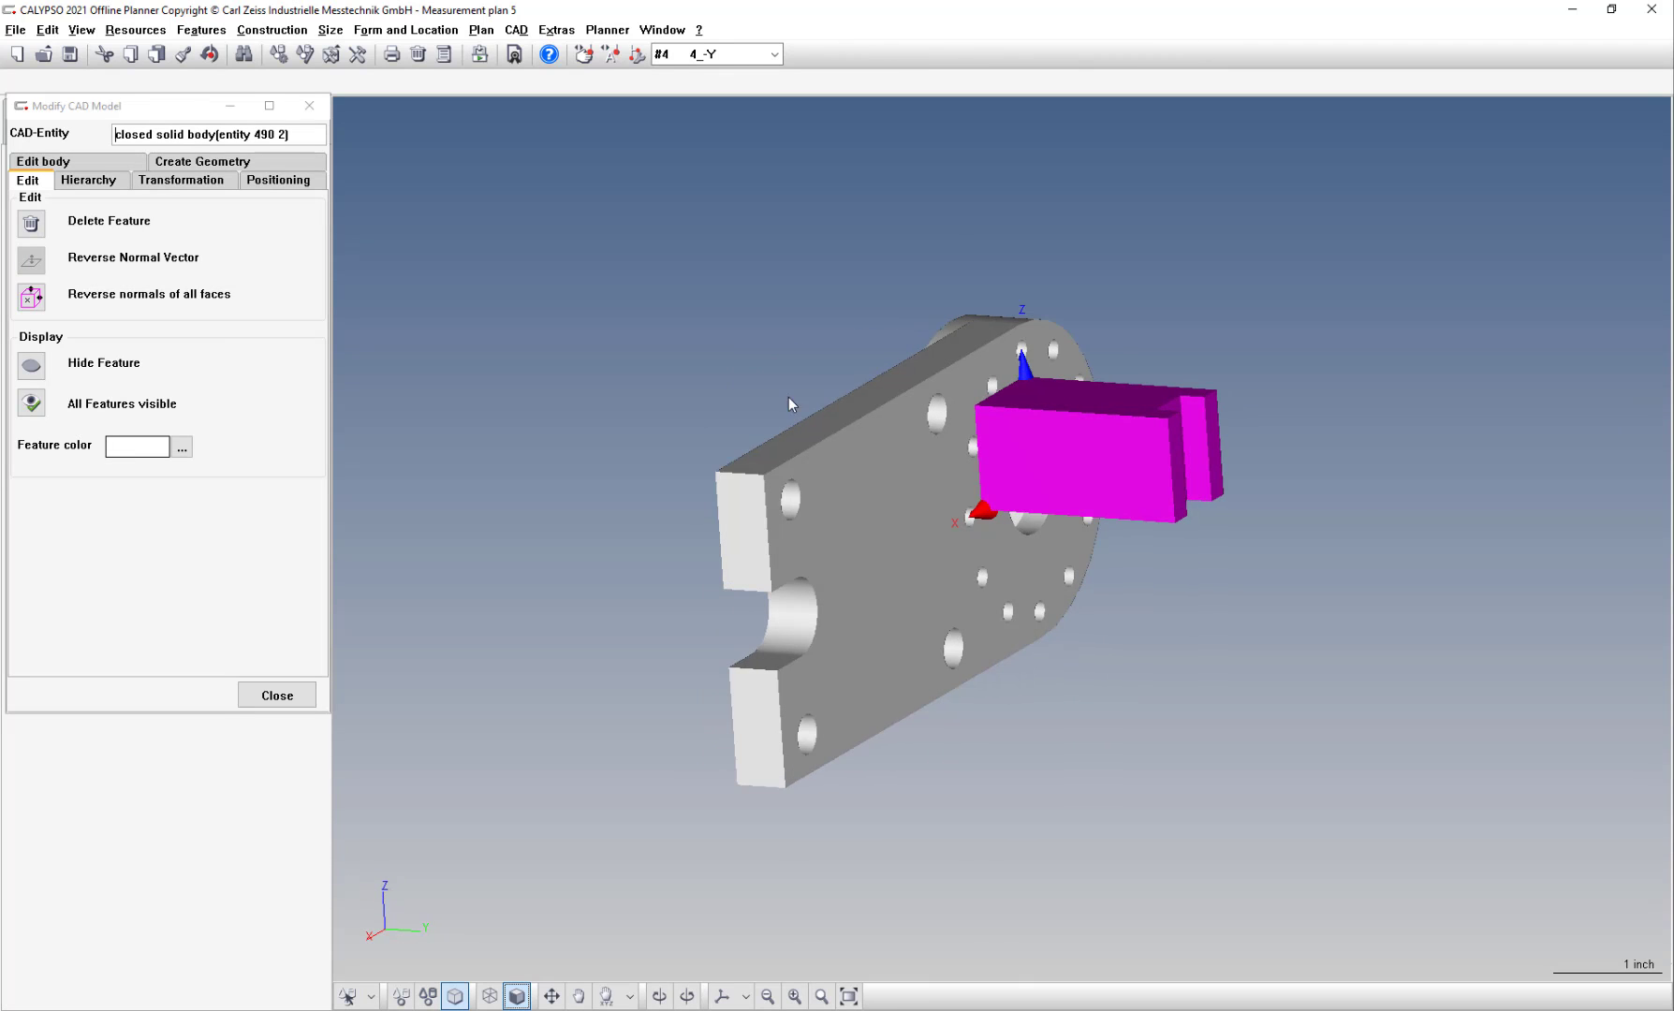
click(85, 183)
click(94, 246)
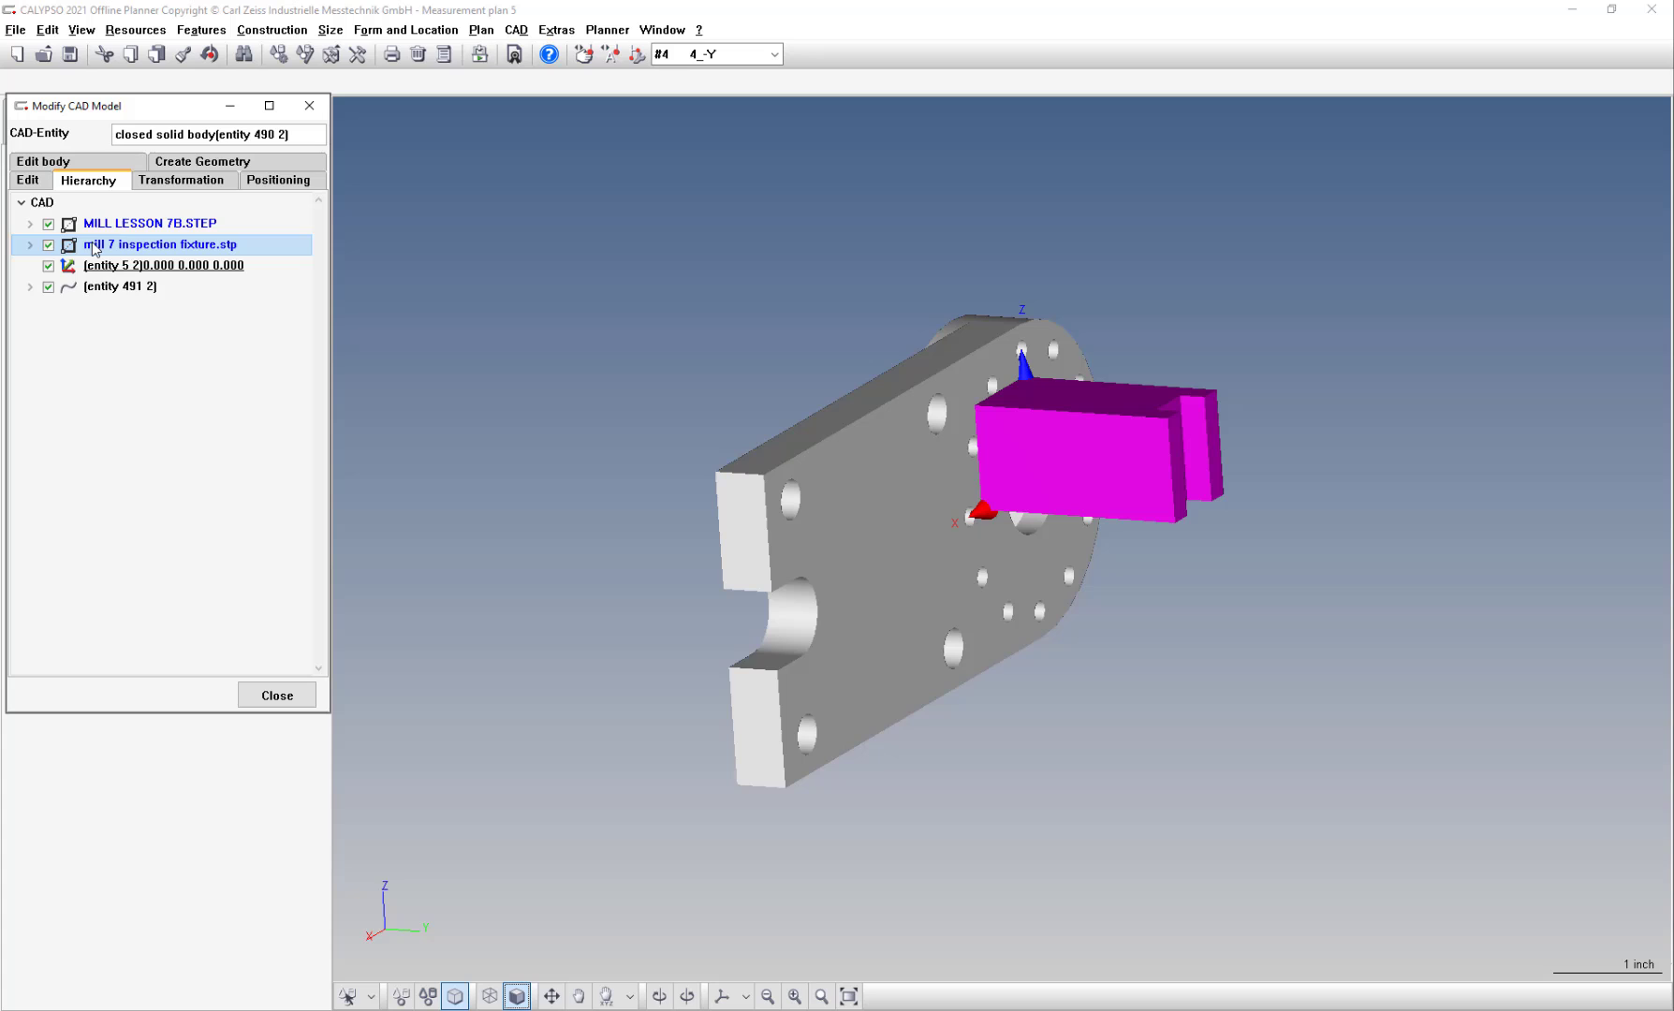
click(31, 245)
click(31, 249)
right_click(121, 240)
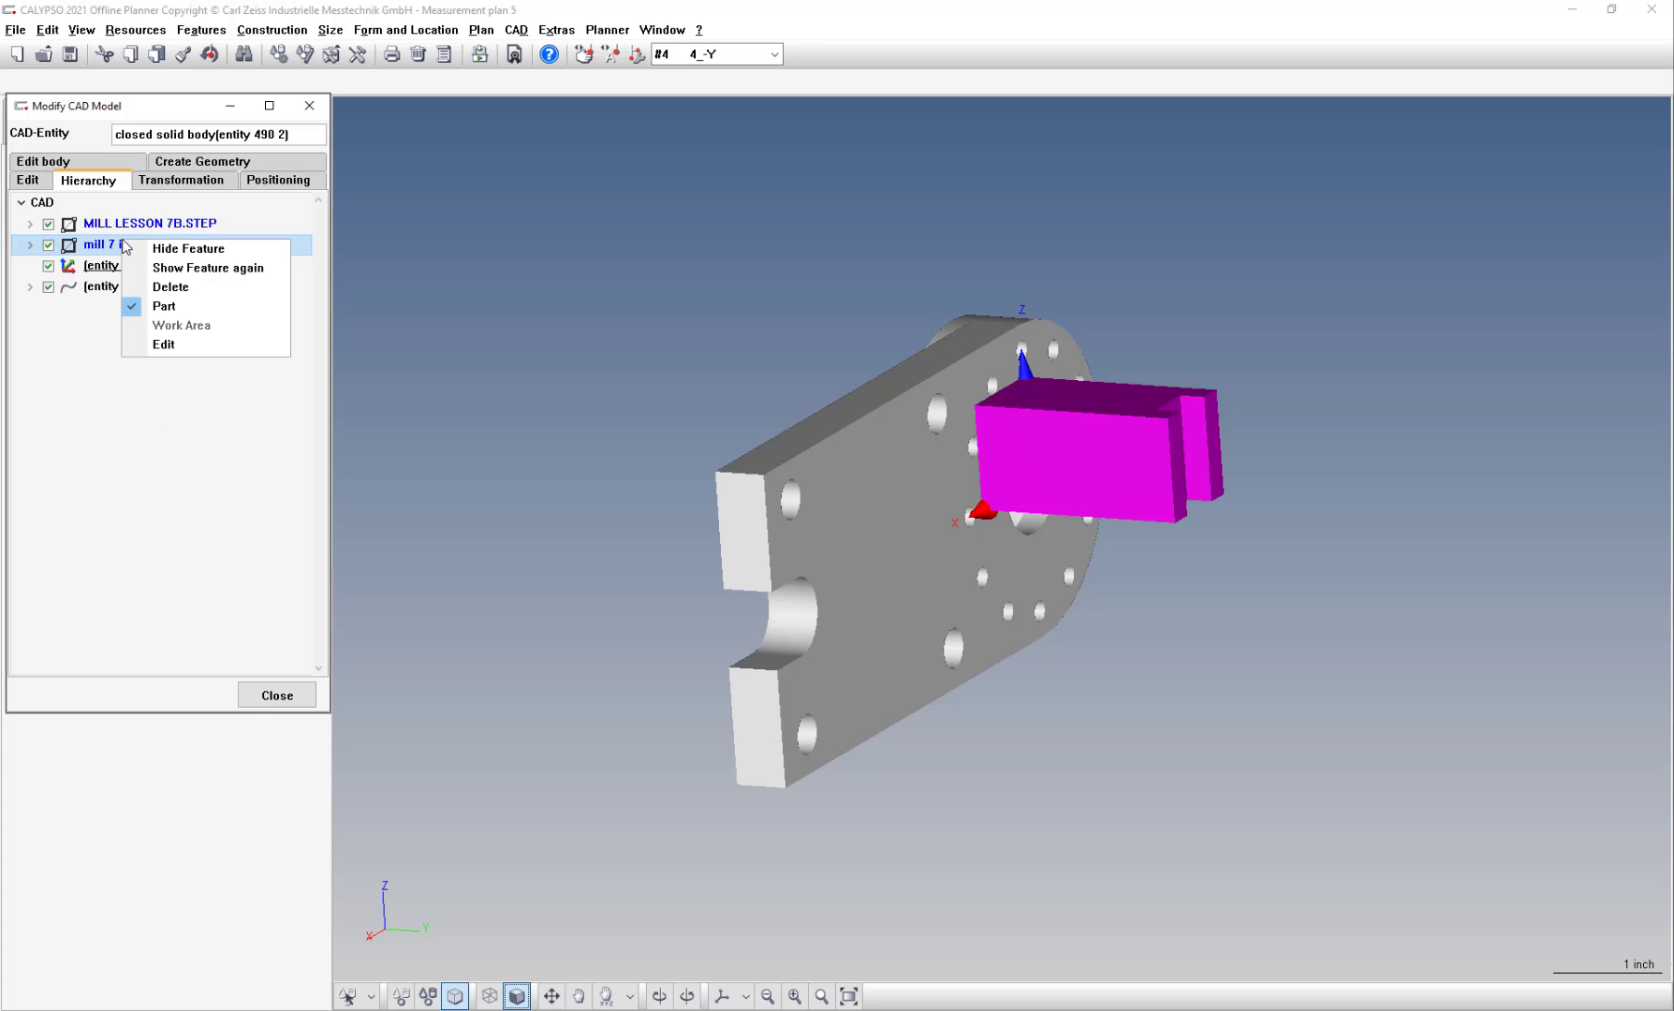
click(172, 300)
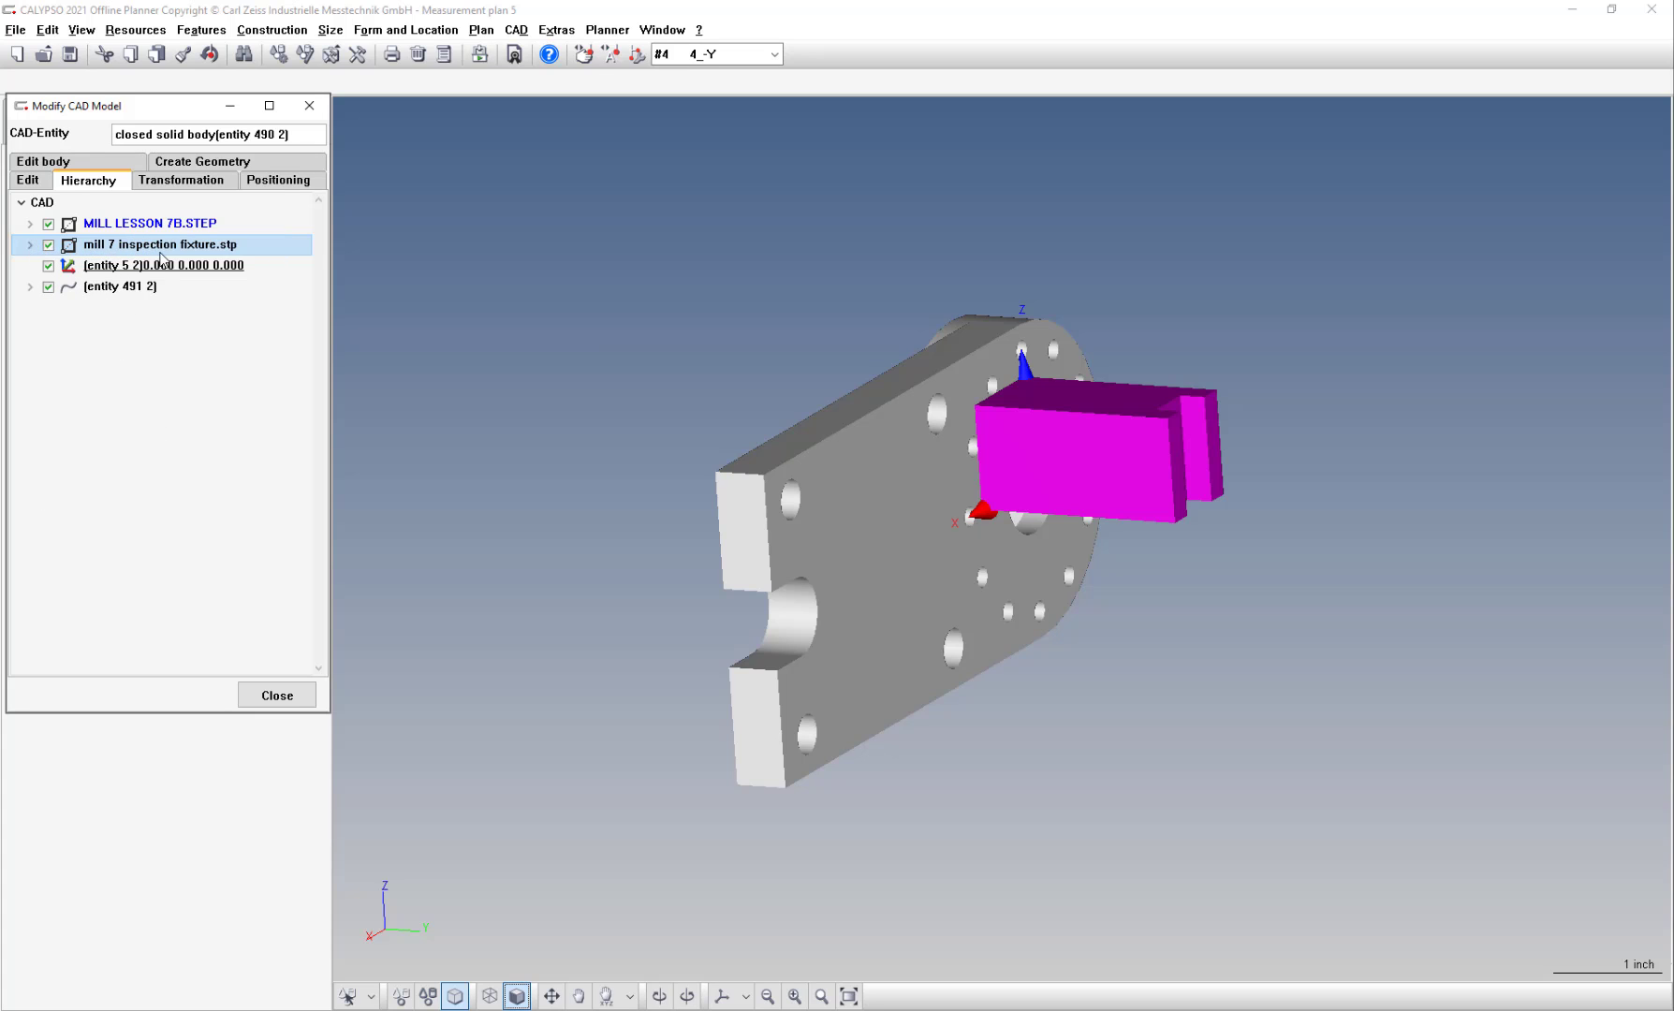
Step: Highlight the MILL LESSON 7B part and the inspection fixture alternately in the model hierarchy, leaving mill 7 inspection fixture.stp selected
click(119, 225)
click(120, 246)
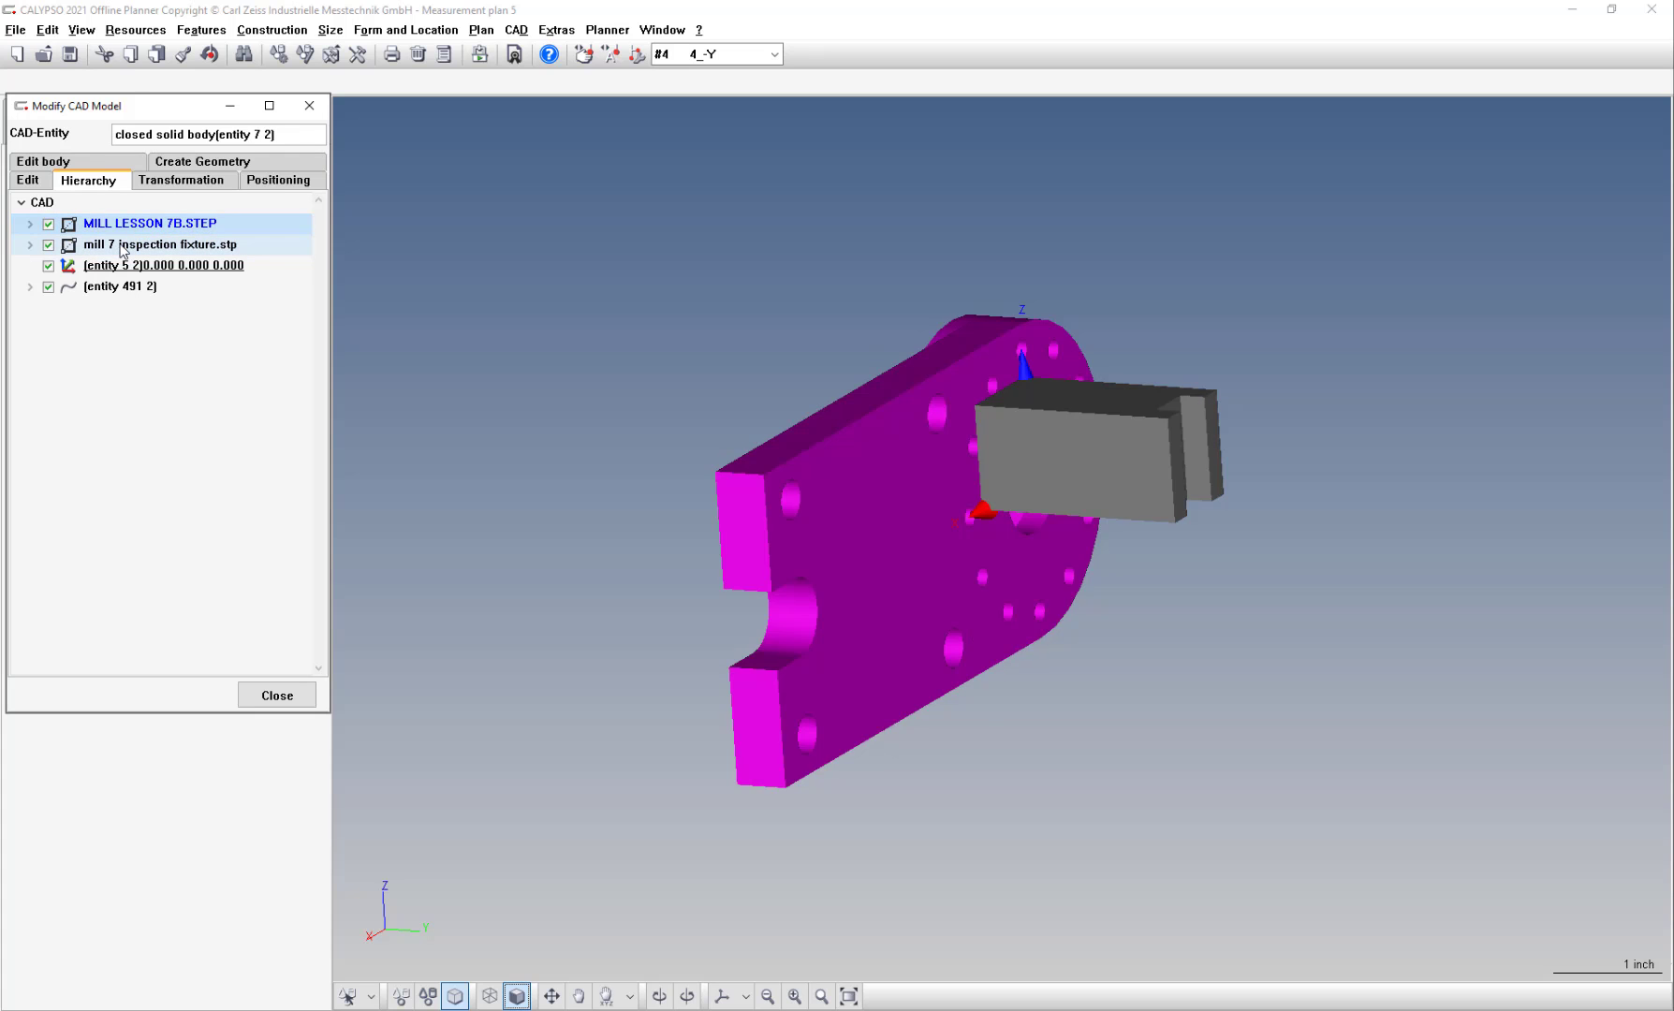
middle_drag(924, 434, 970, 474)
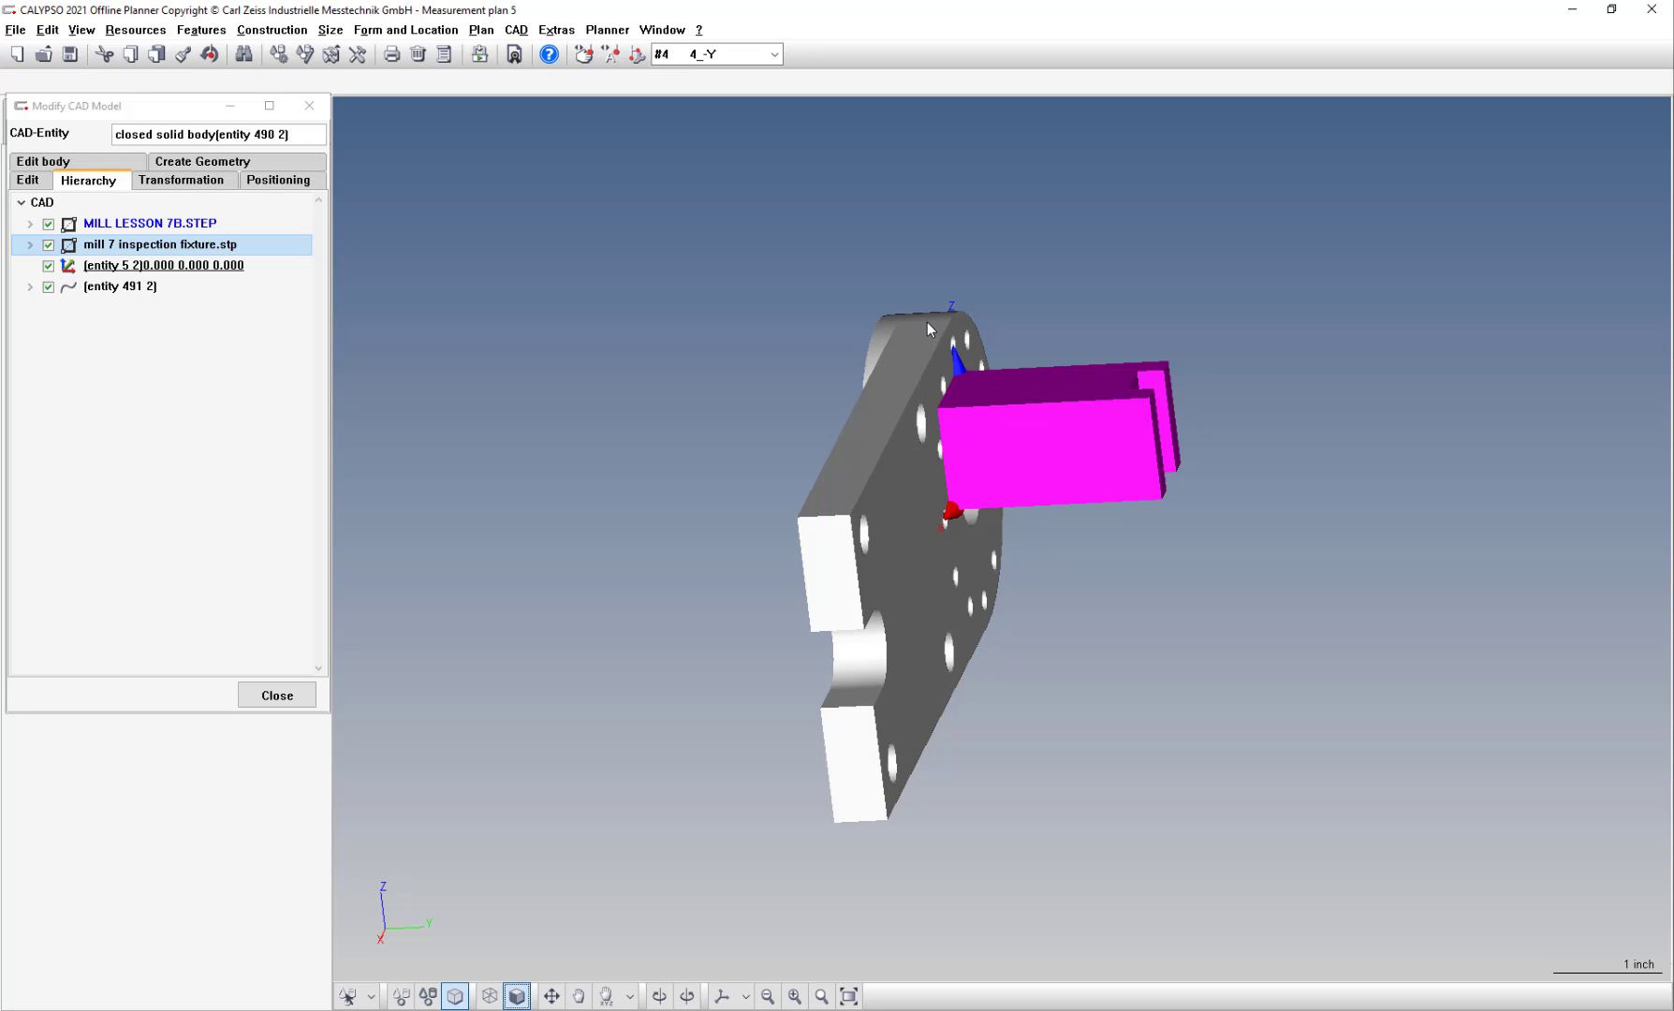
click(122, 226)
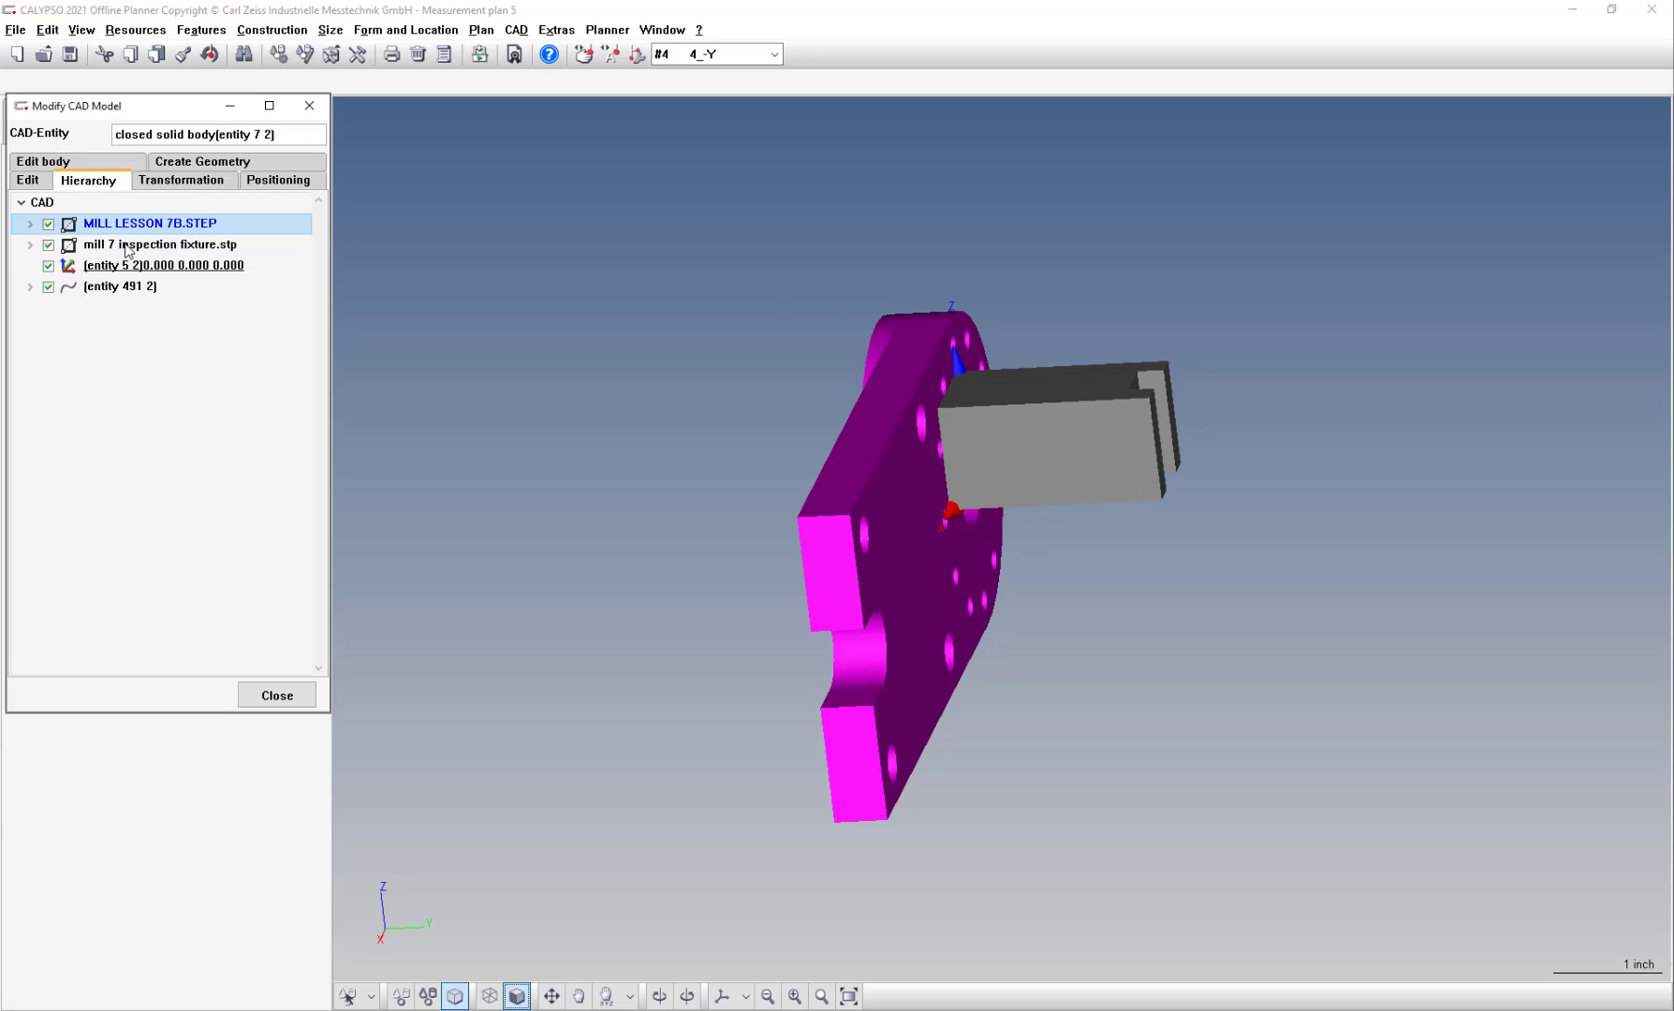
click(124, 248)
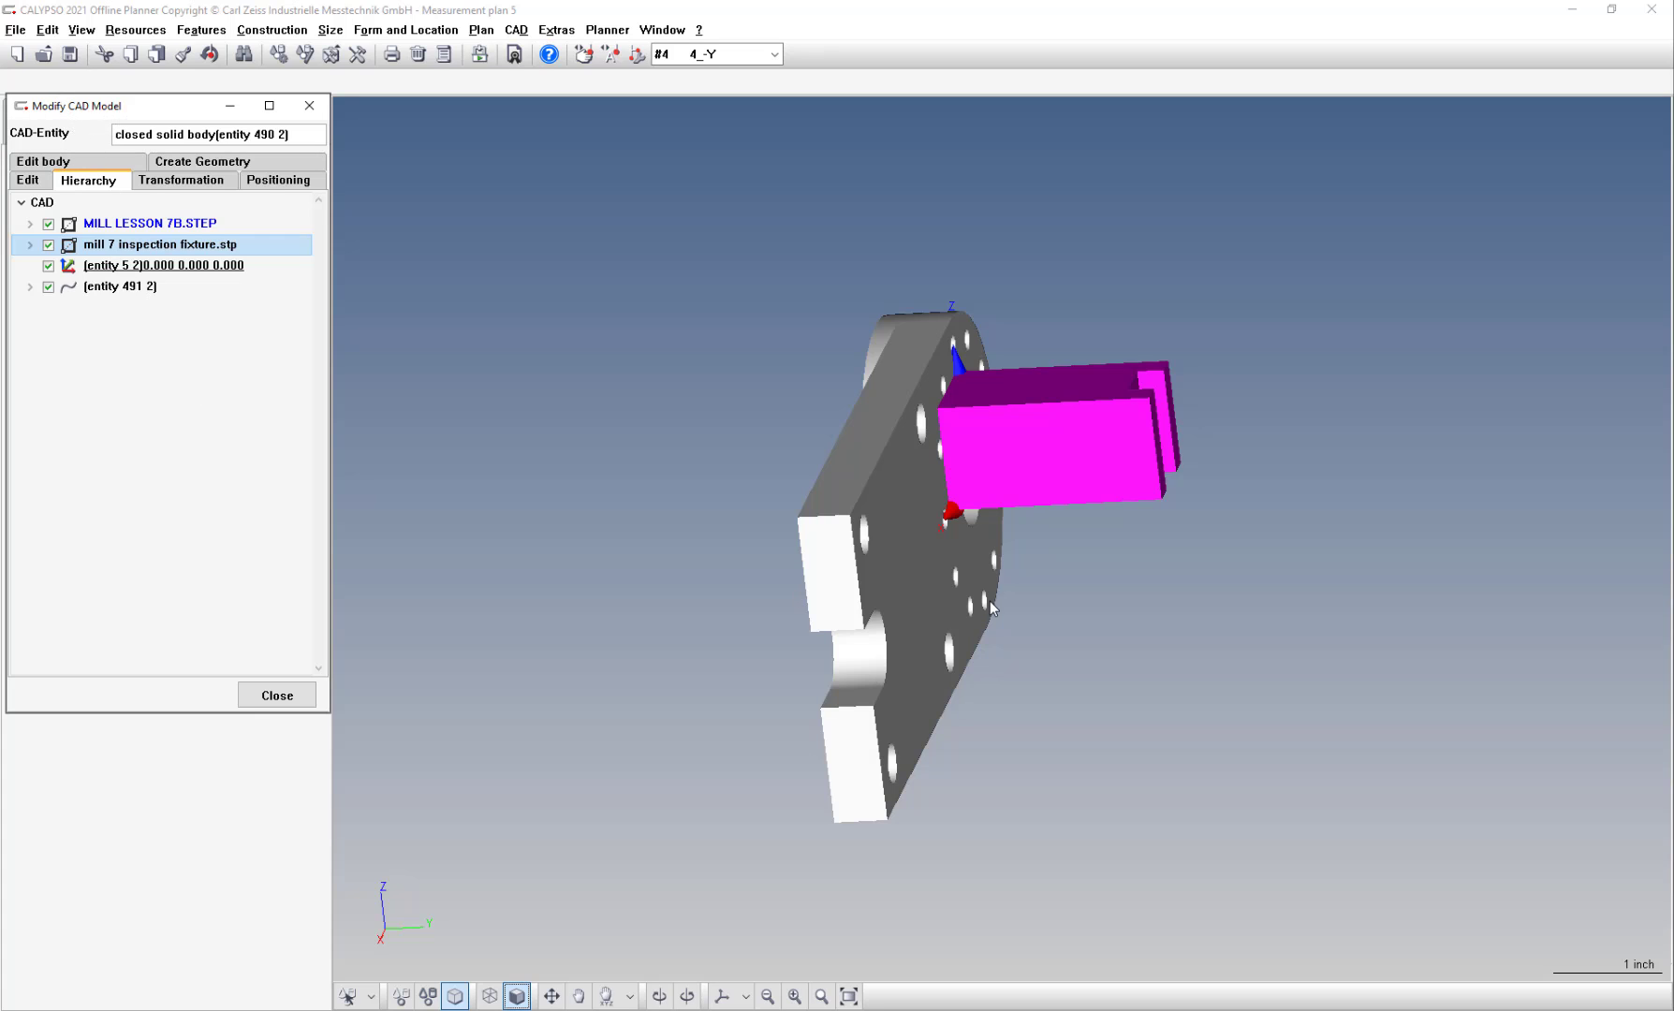
Step: Open the transformation settings for the selected mill 7 inspection fixture
click(186, 182)
click(307, 182)
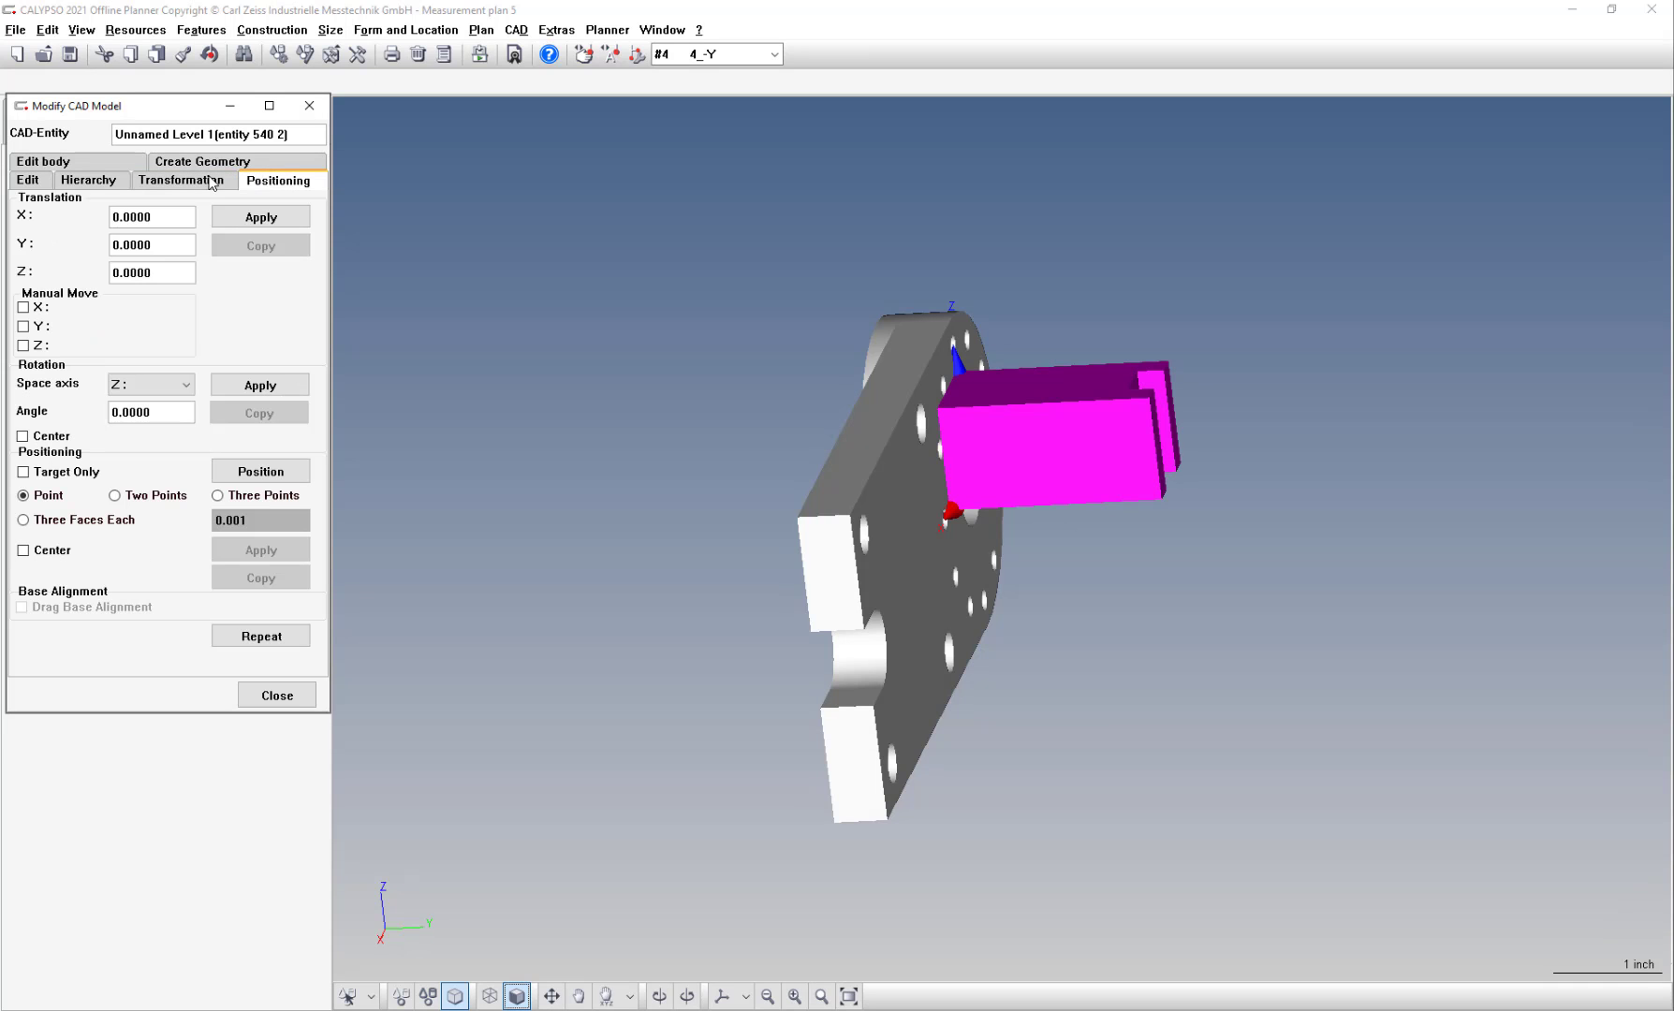
click(191, 186)
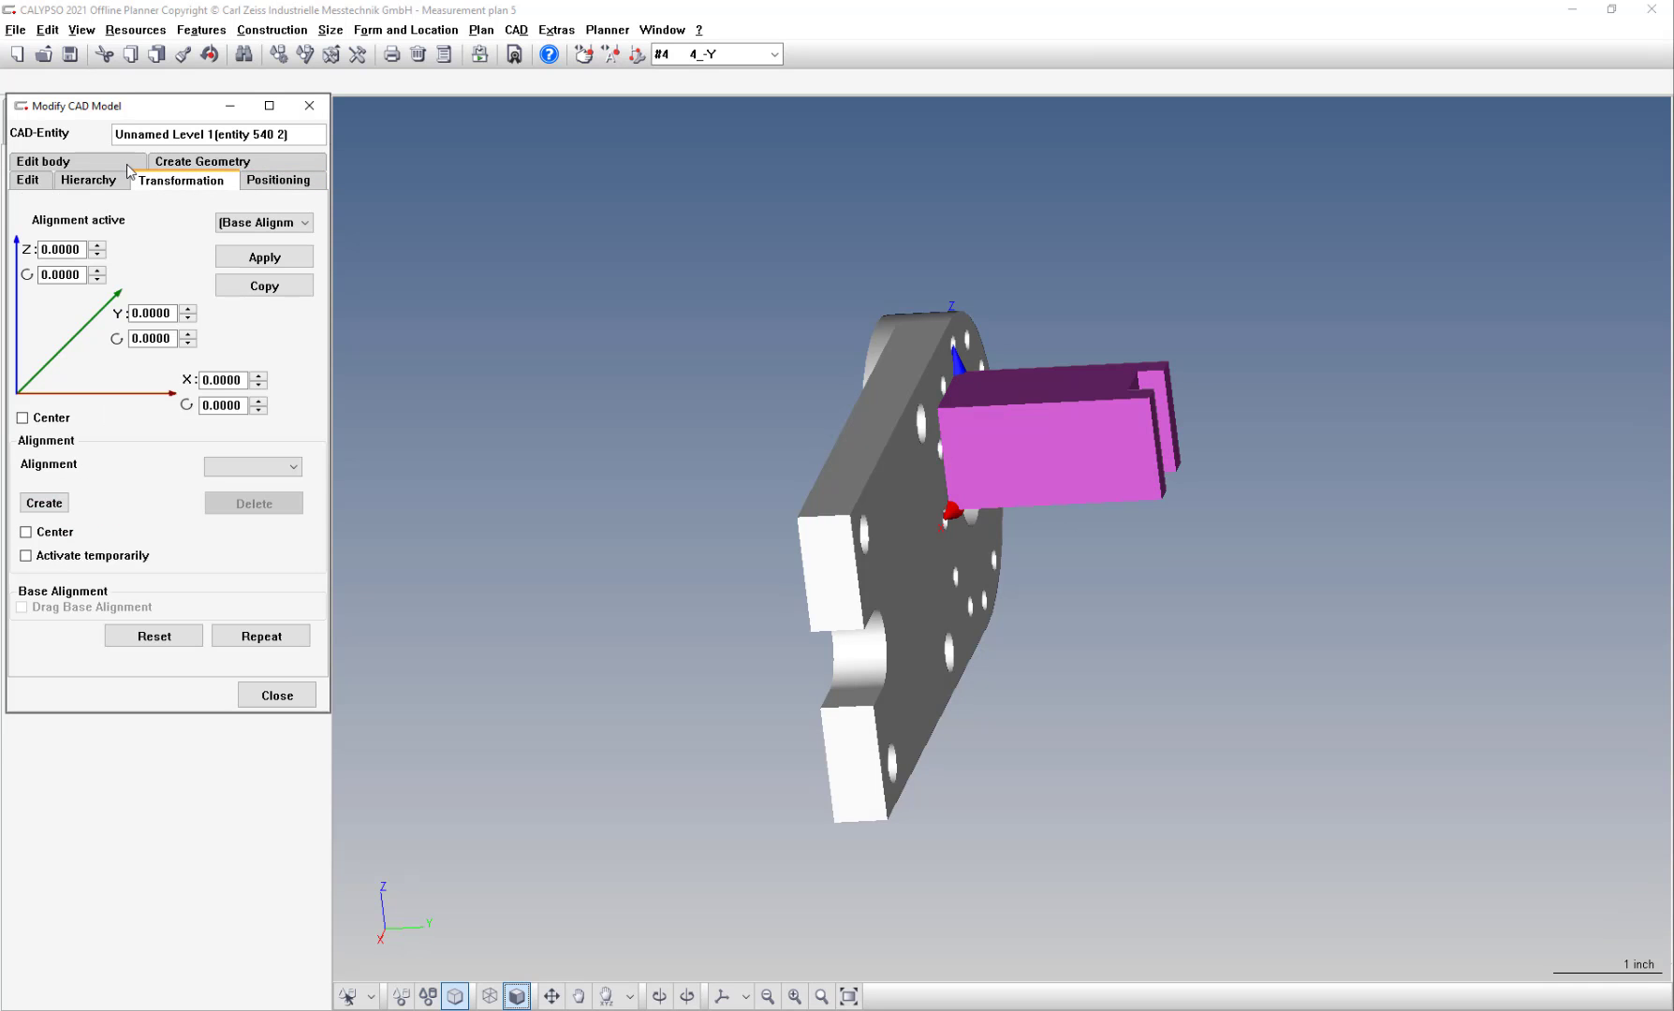
click(196, 163)
click(67, 180)
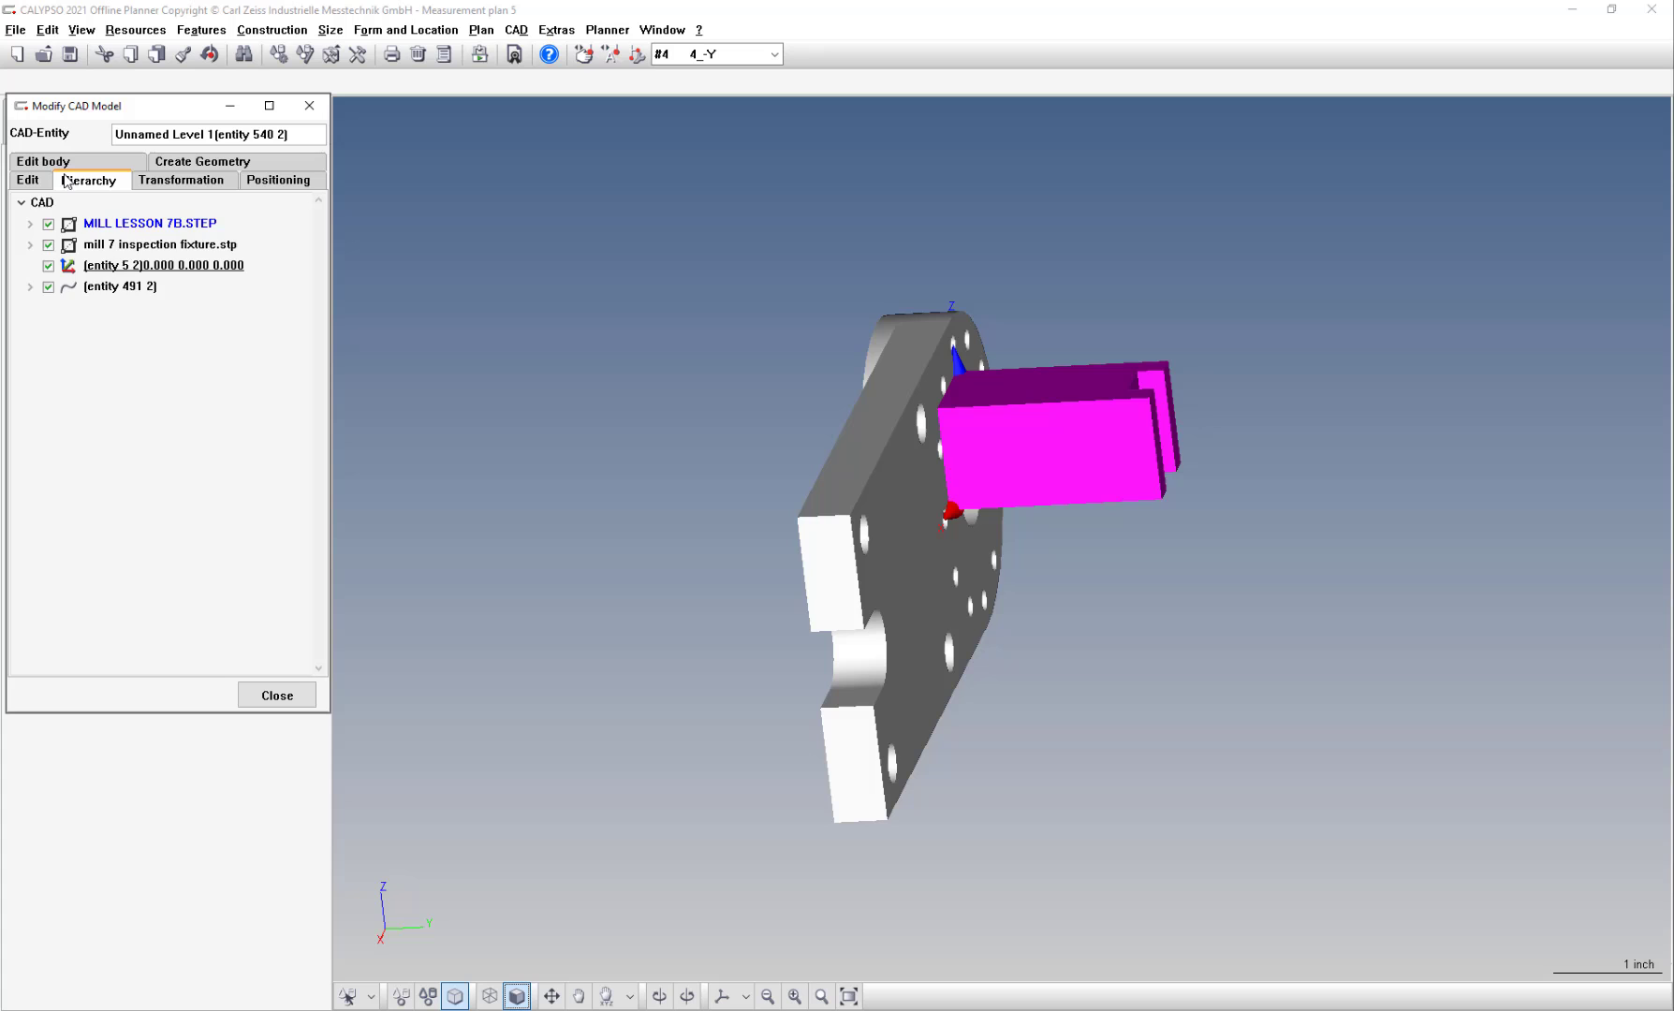
click(185, 178)
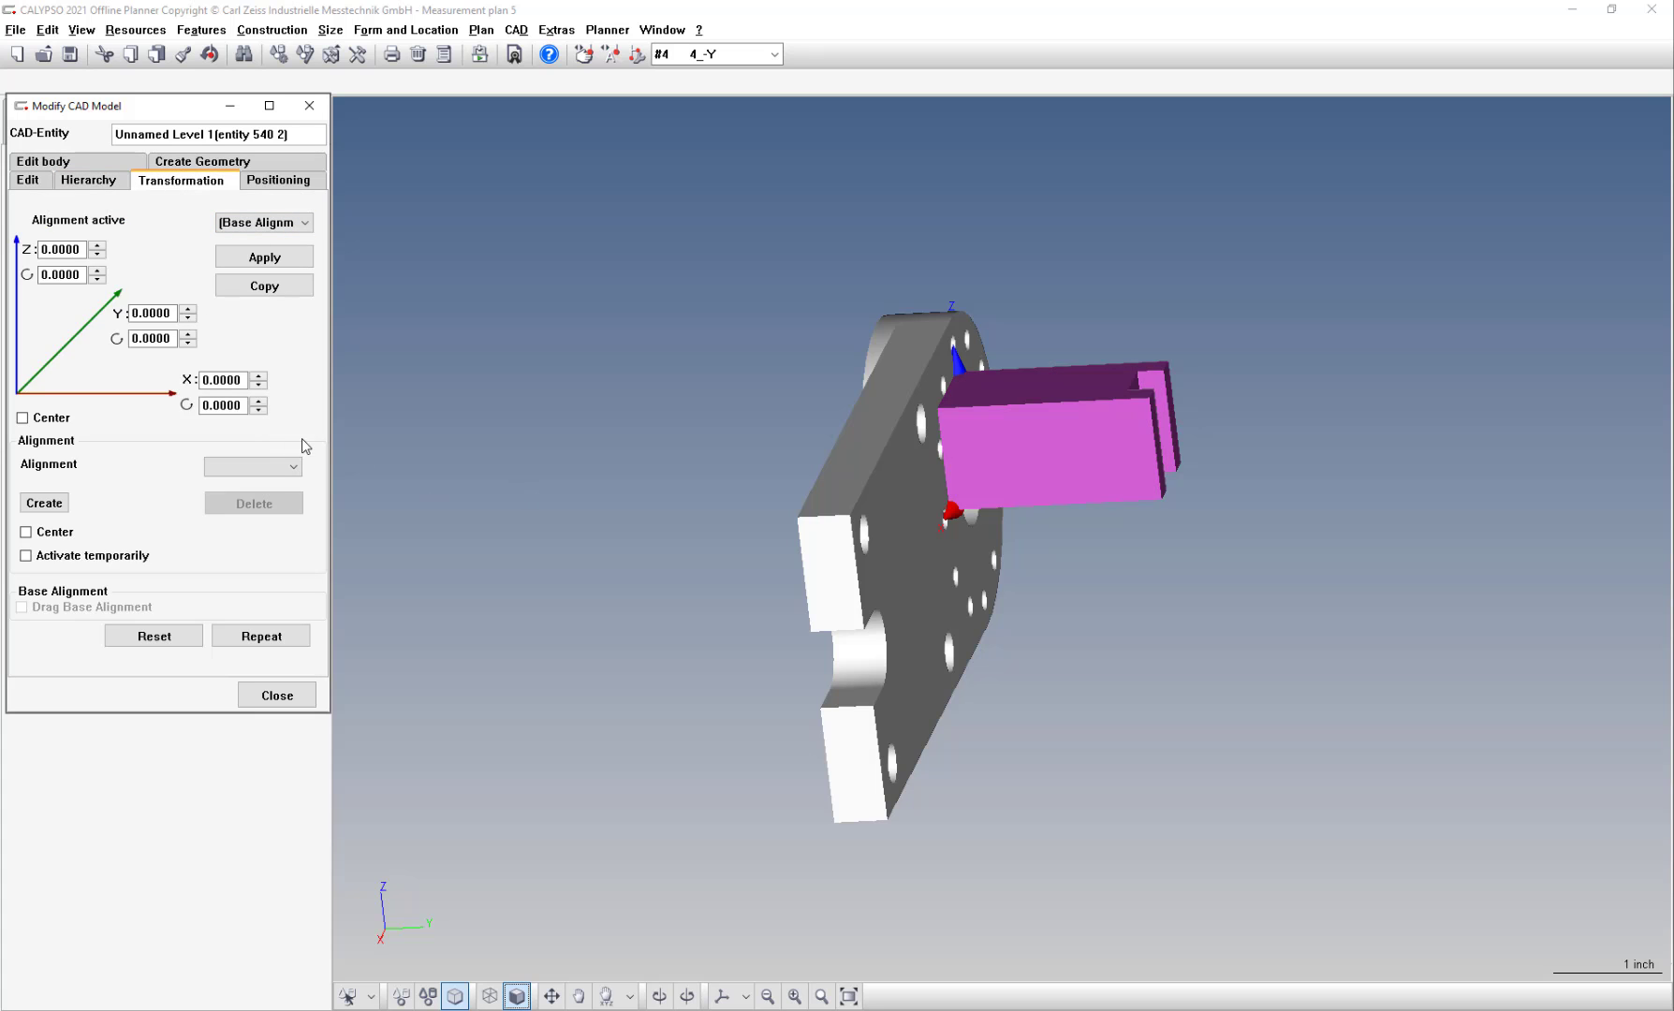
drag(987, 477, 929, 487)
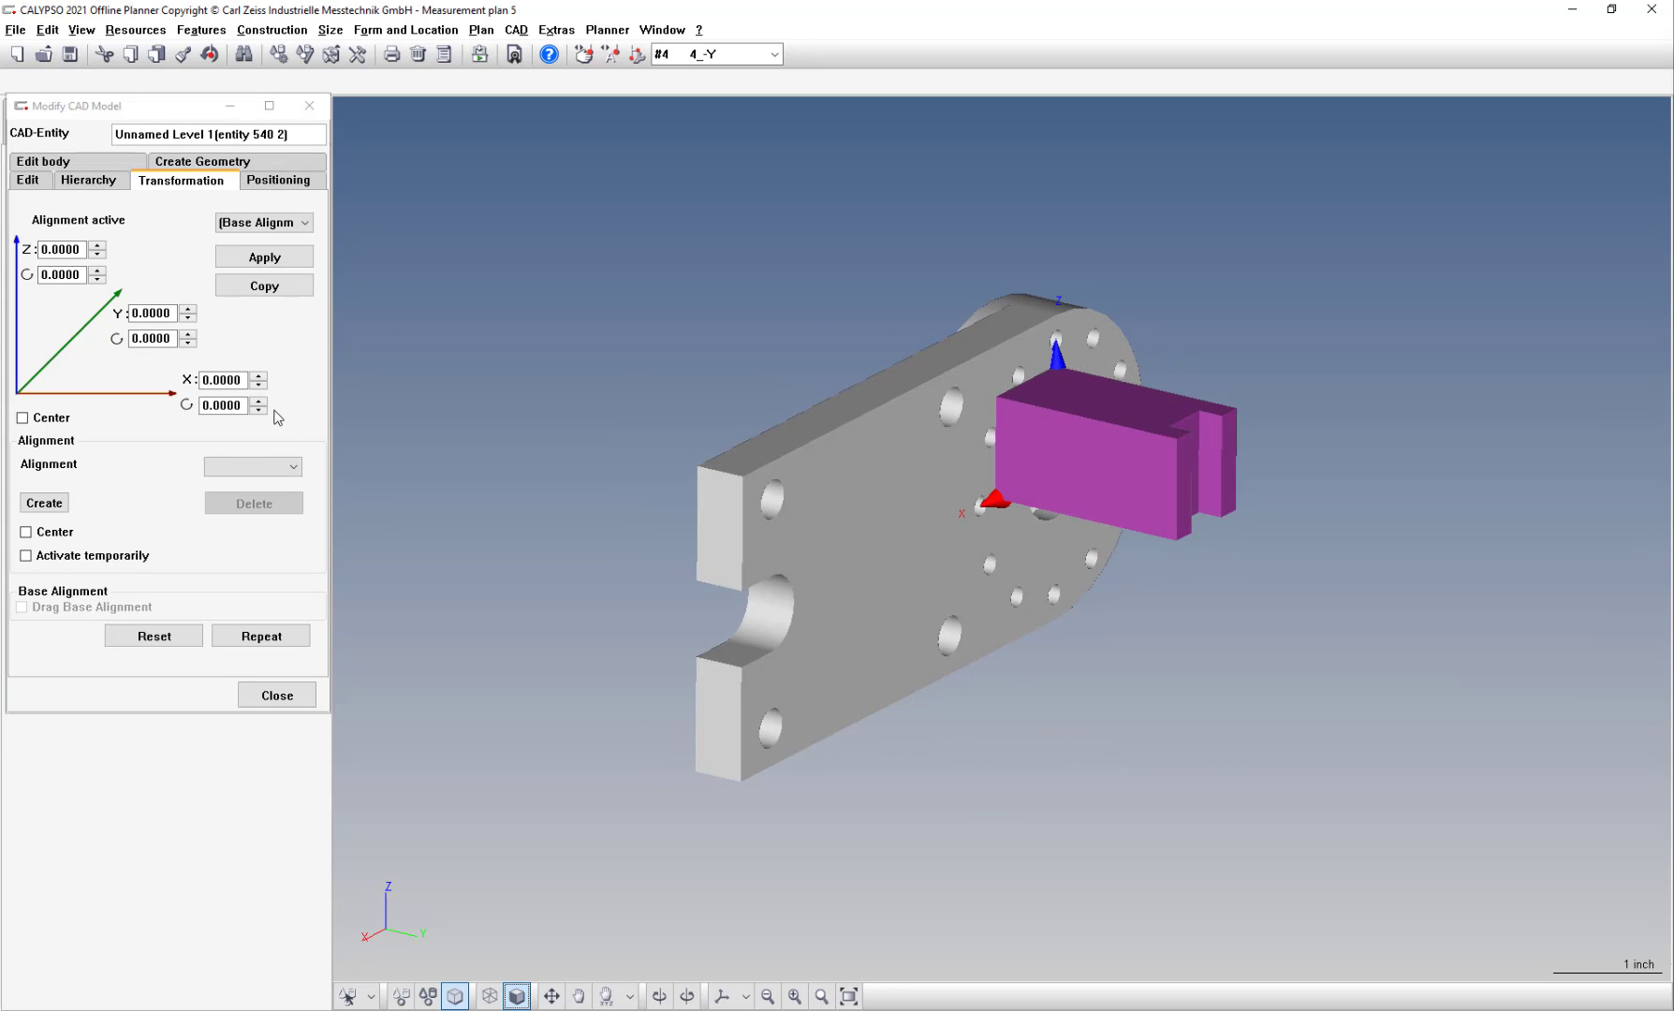
Step: Try rotating the fixture about the X axis by up to 24 degrees and reset the angle to 0
click(264, 403)
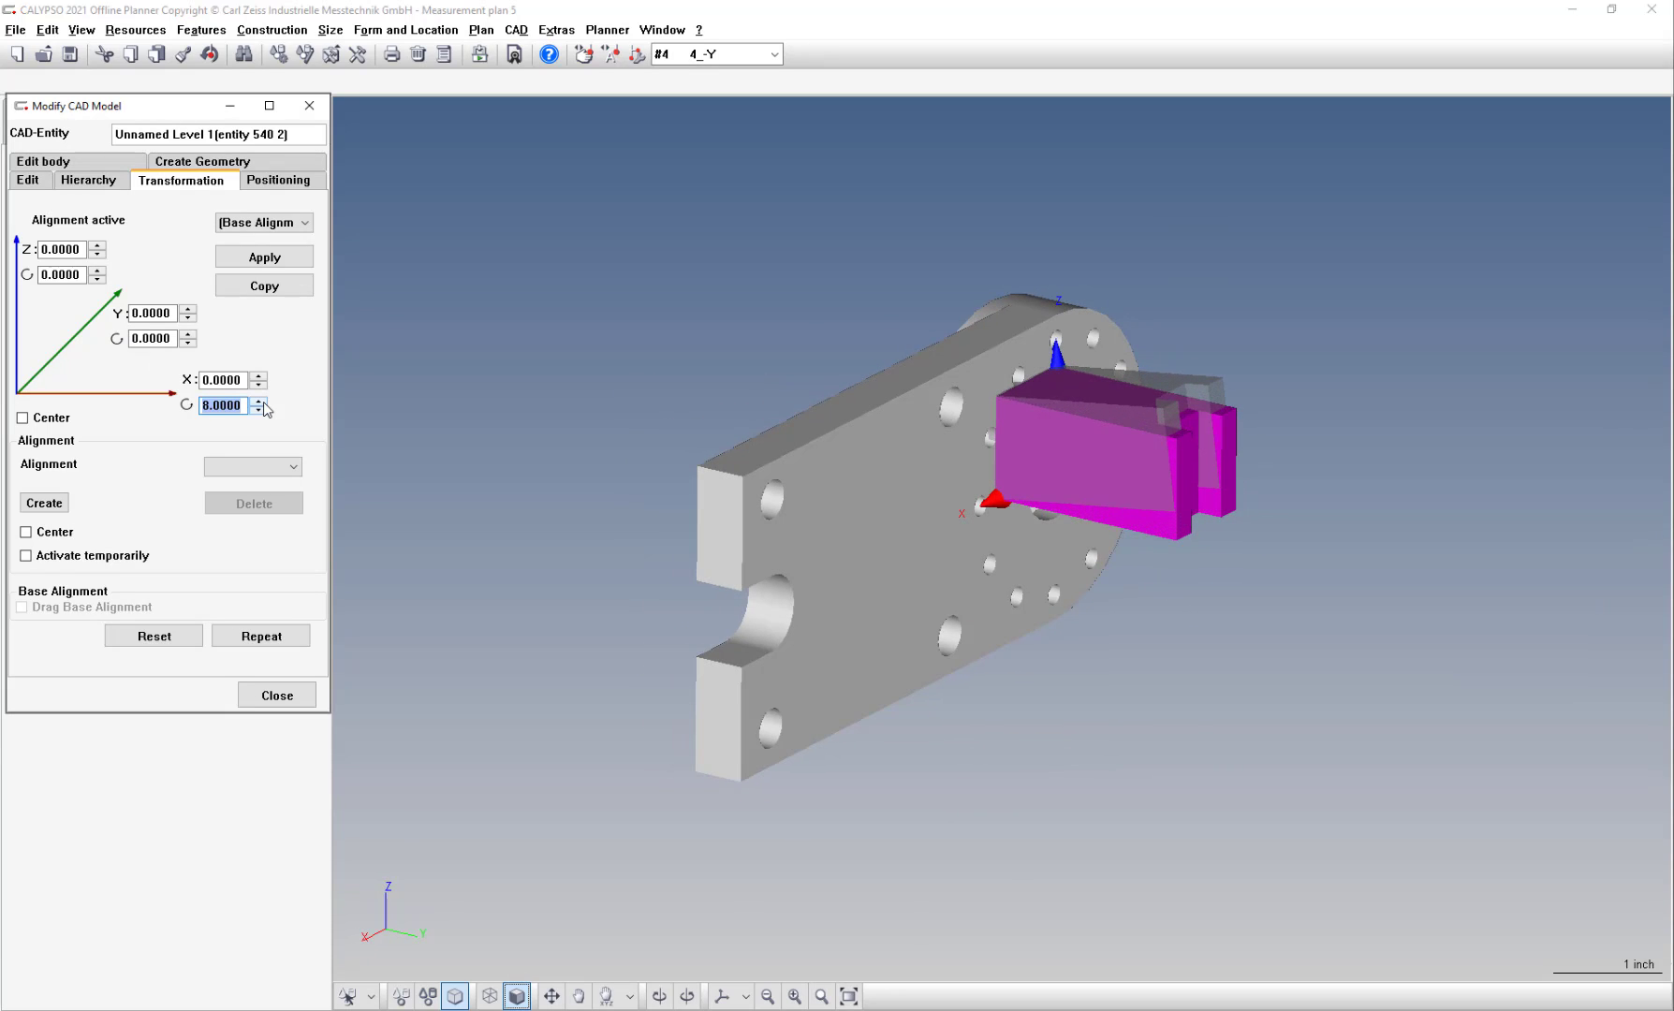
click(260, 411)
click(257, 404)
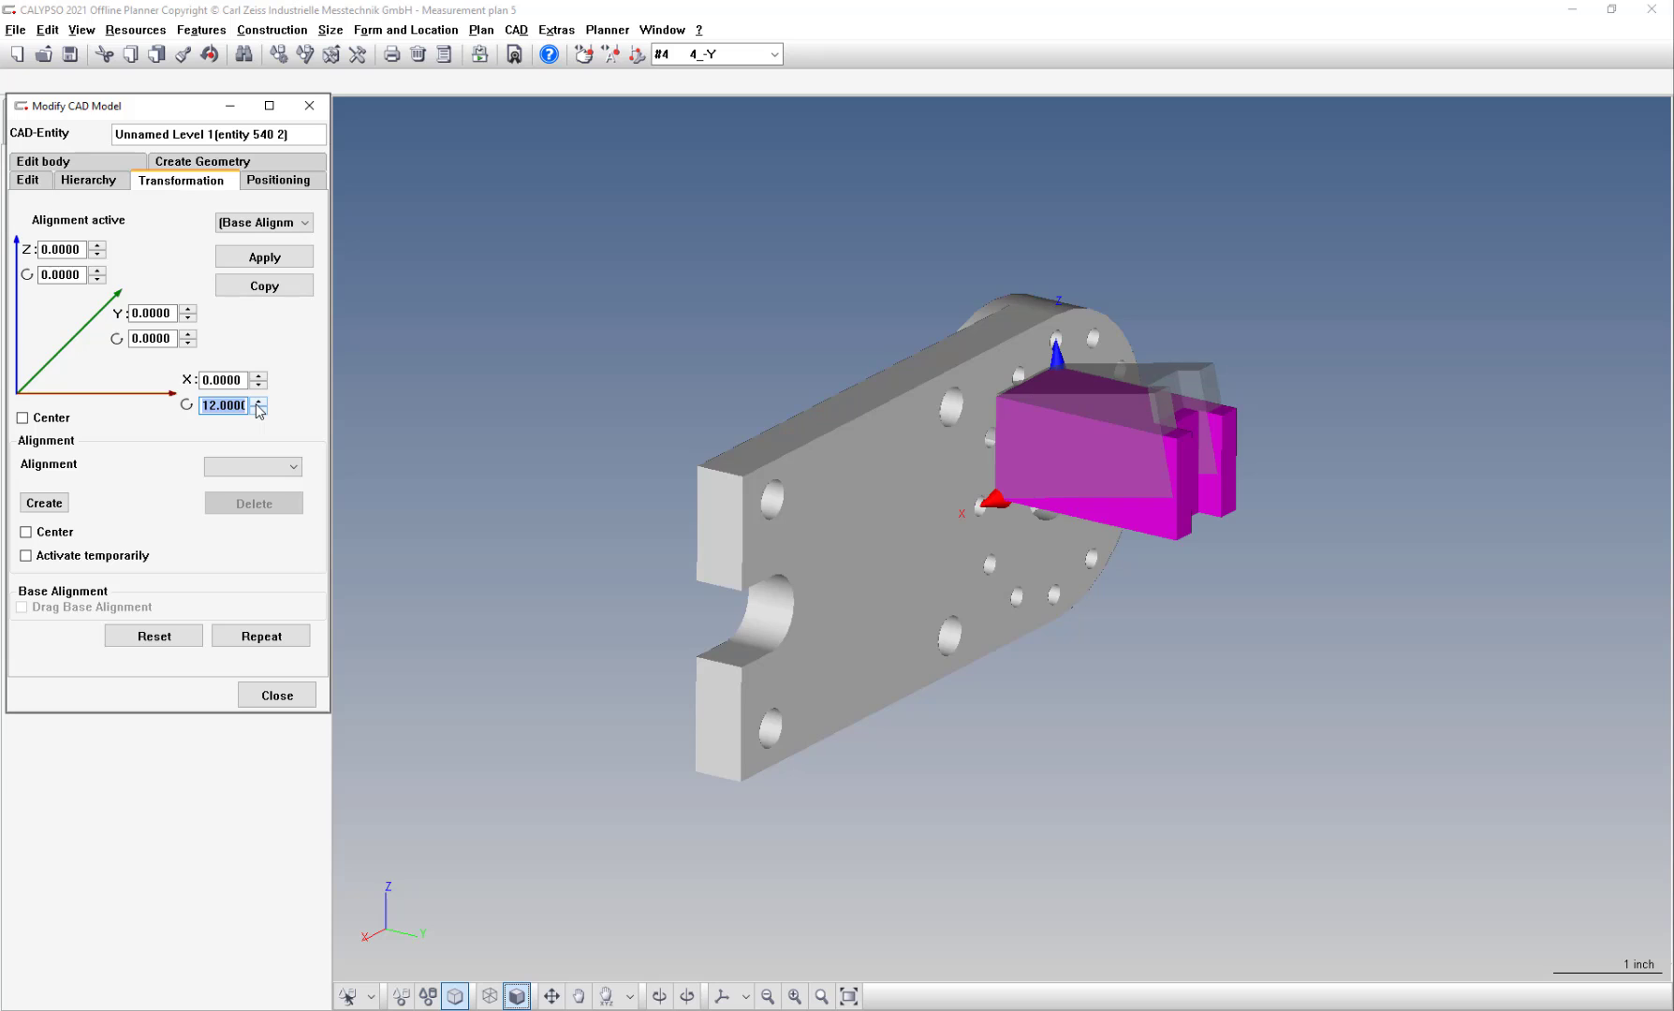
click(258, 403)
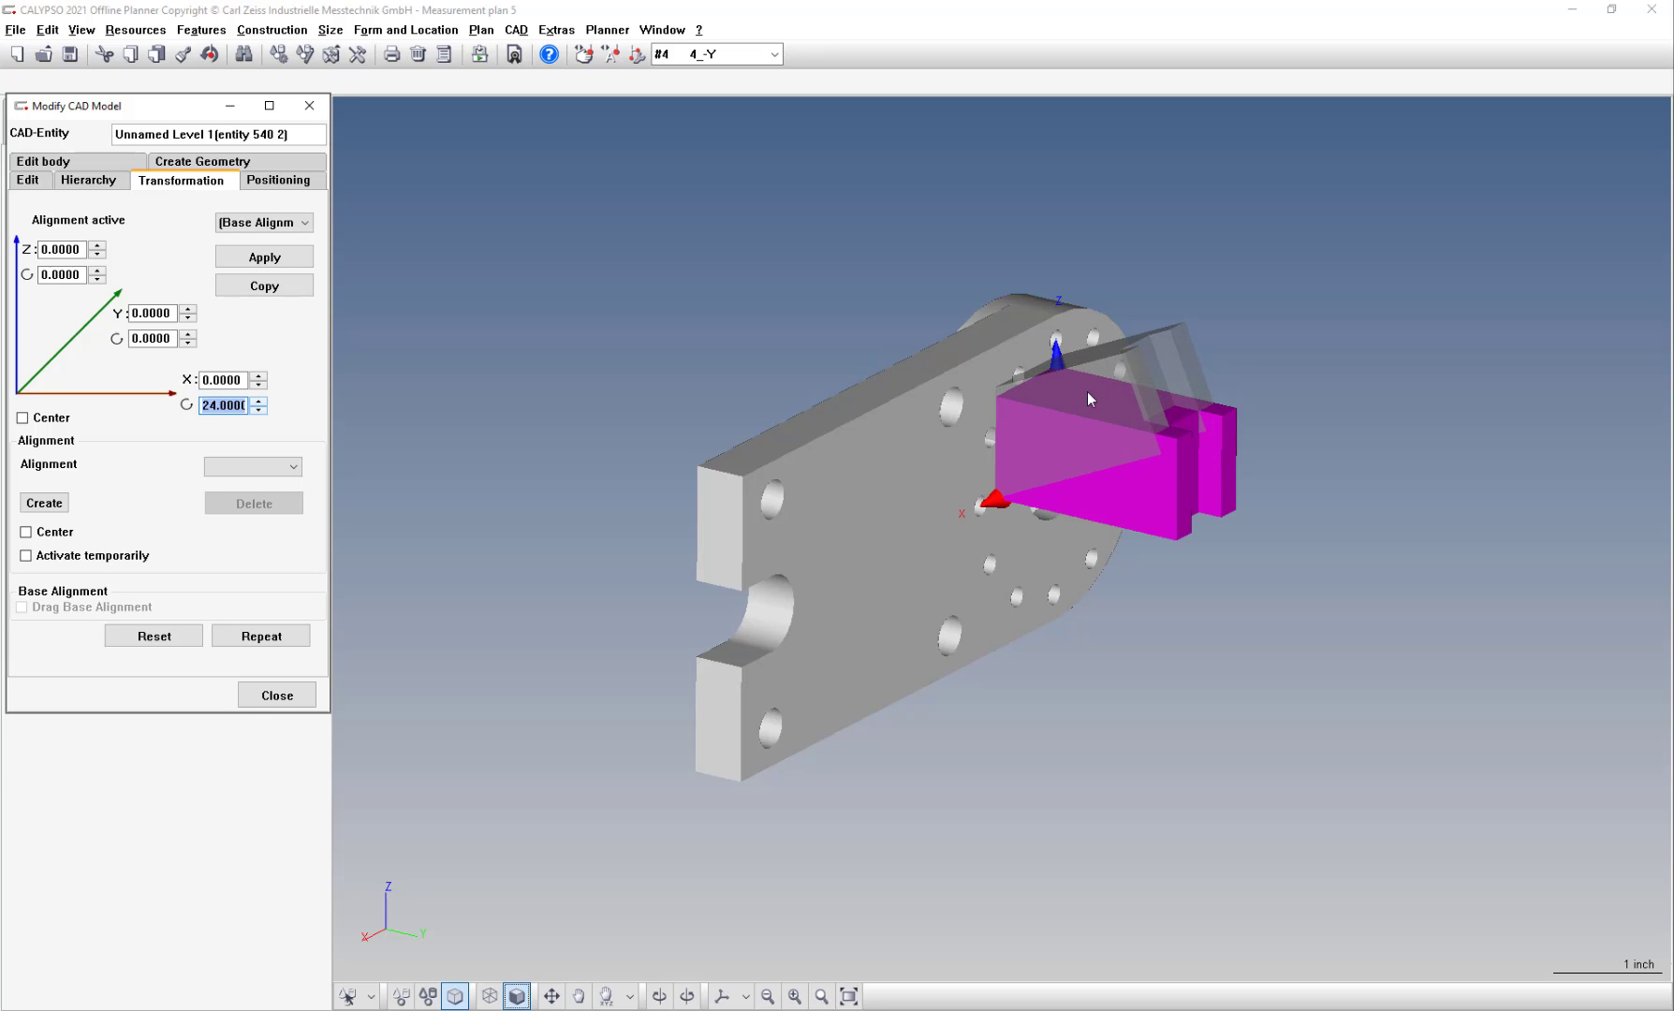
text(0)
Step: Try shifting the fixture along X and Y, setting the Y offset to 1.0 and the X offset back to 0
click(242, 379)
click(260, 377)
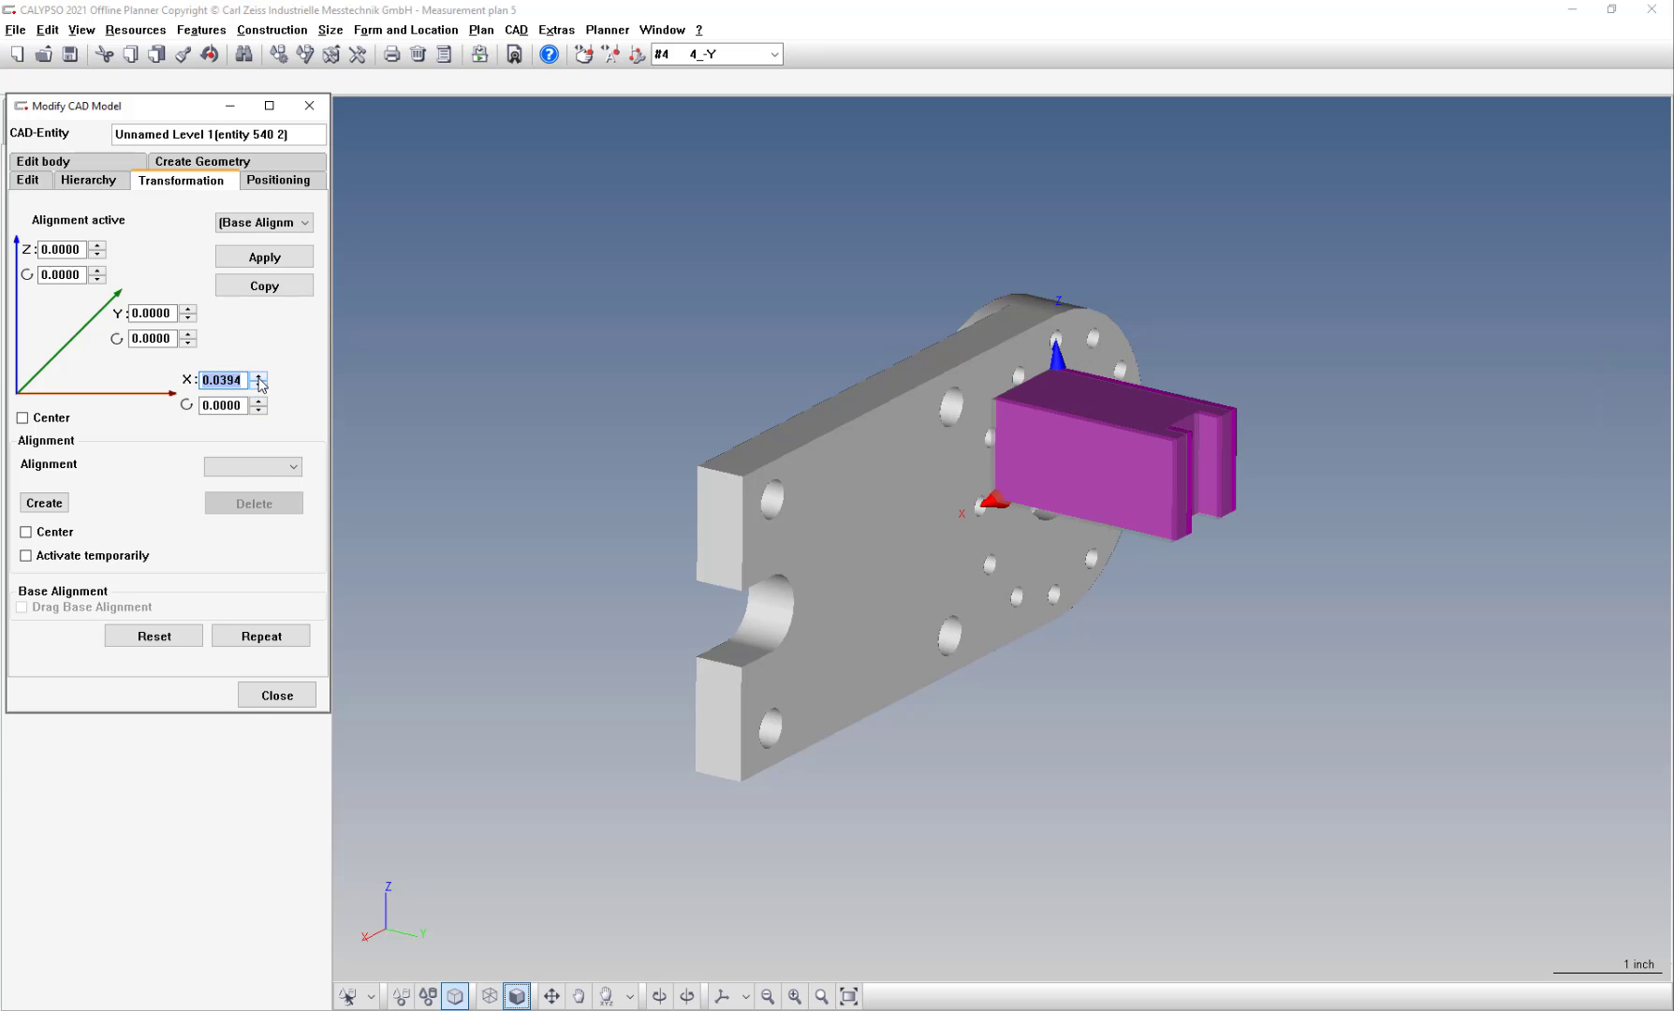
click(189, 311)
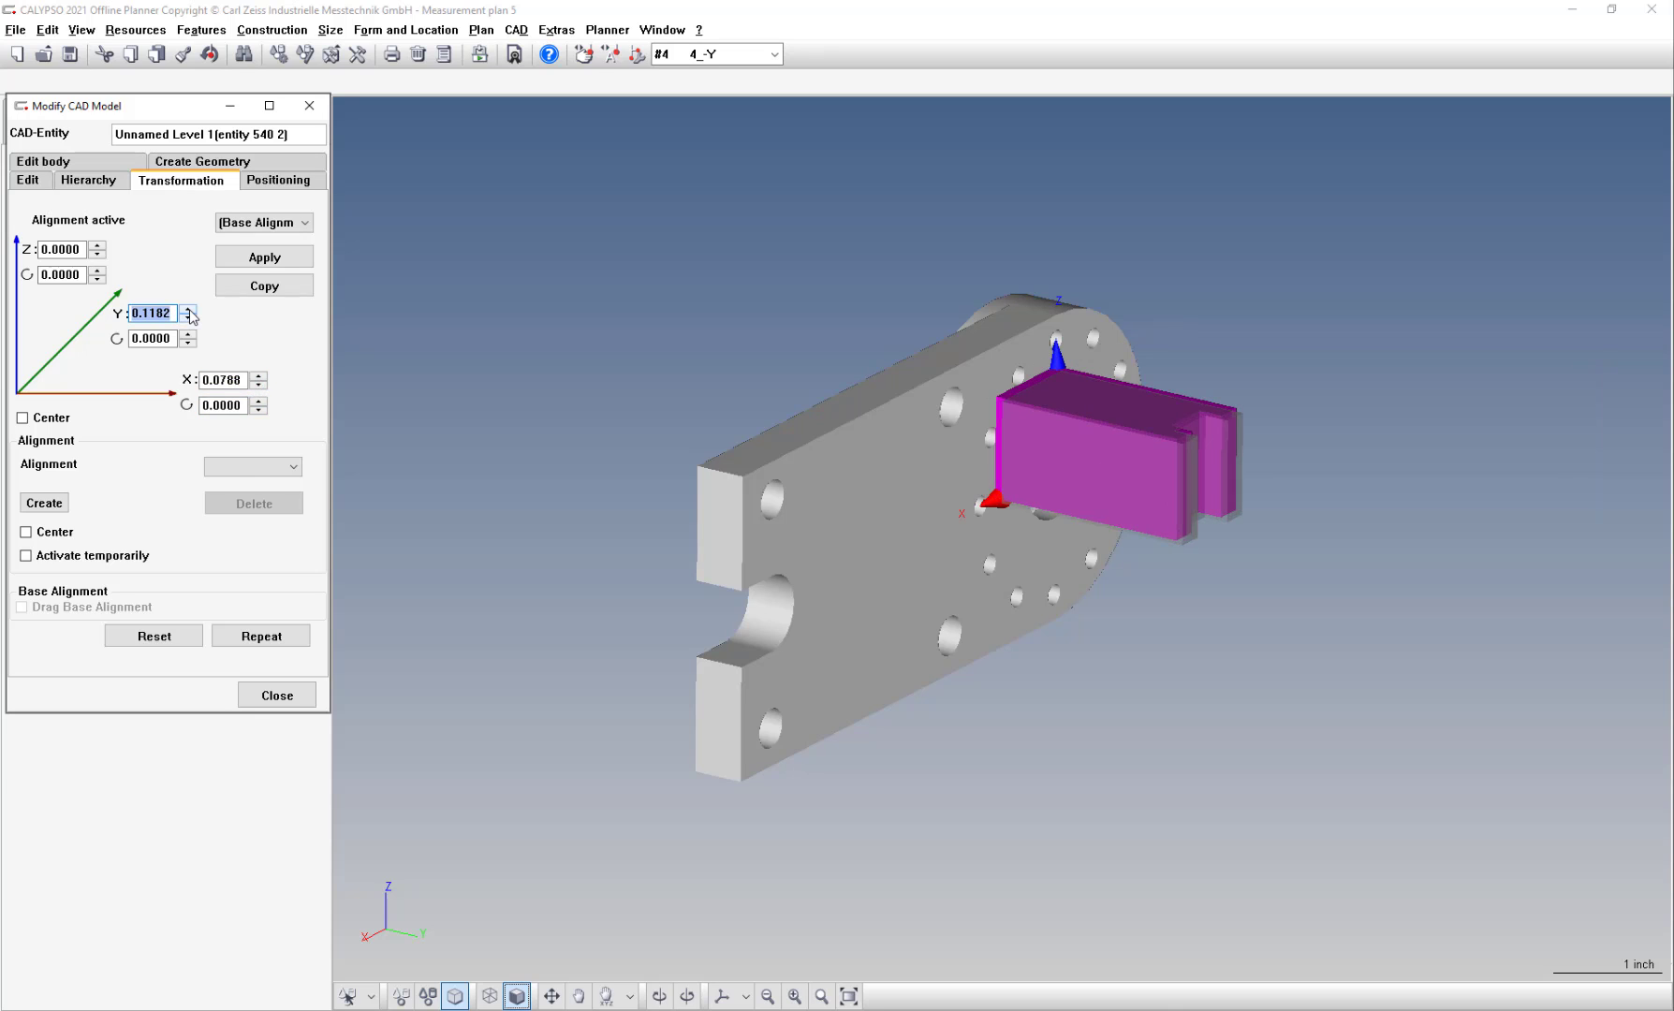
click(190, 311)
drag(189, 312, 189, 311)
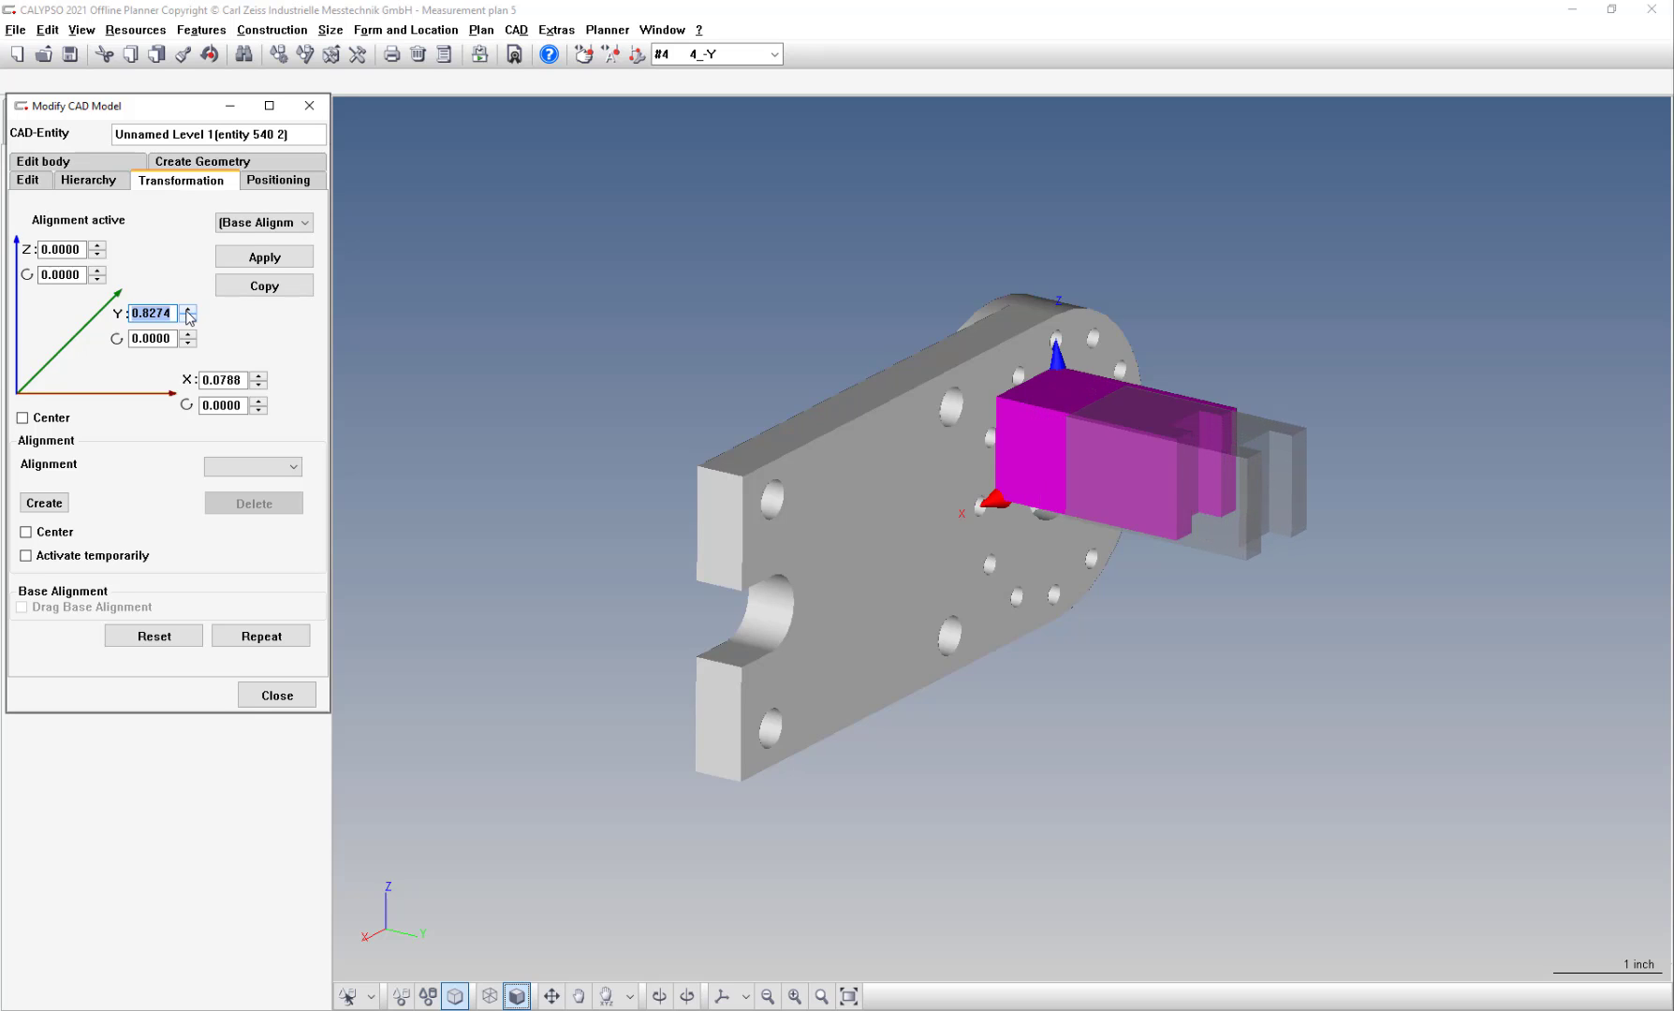
text(1.0)
key(Tab)
text(0)
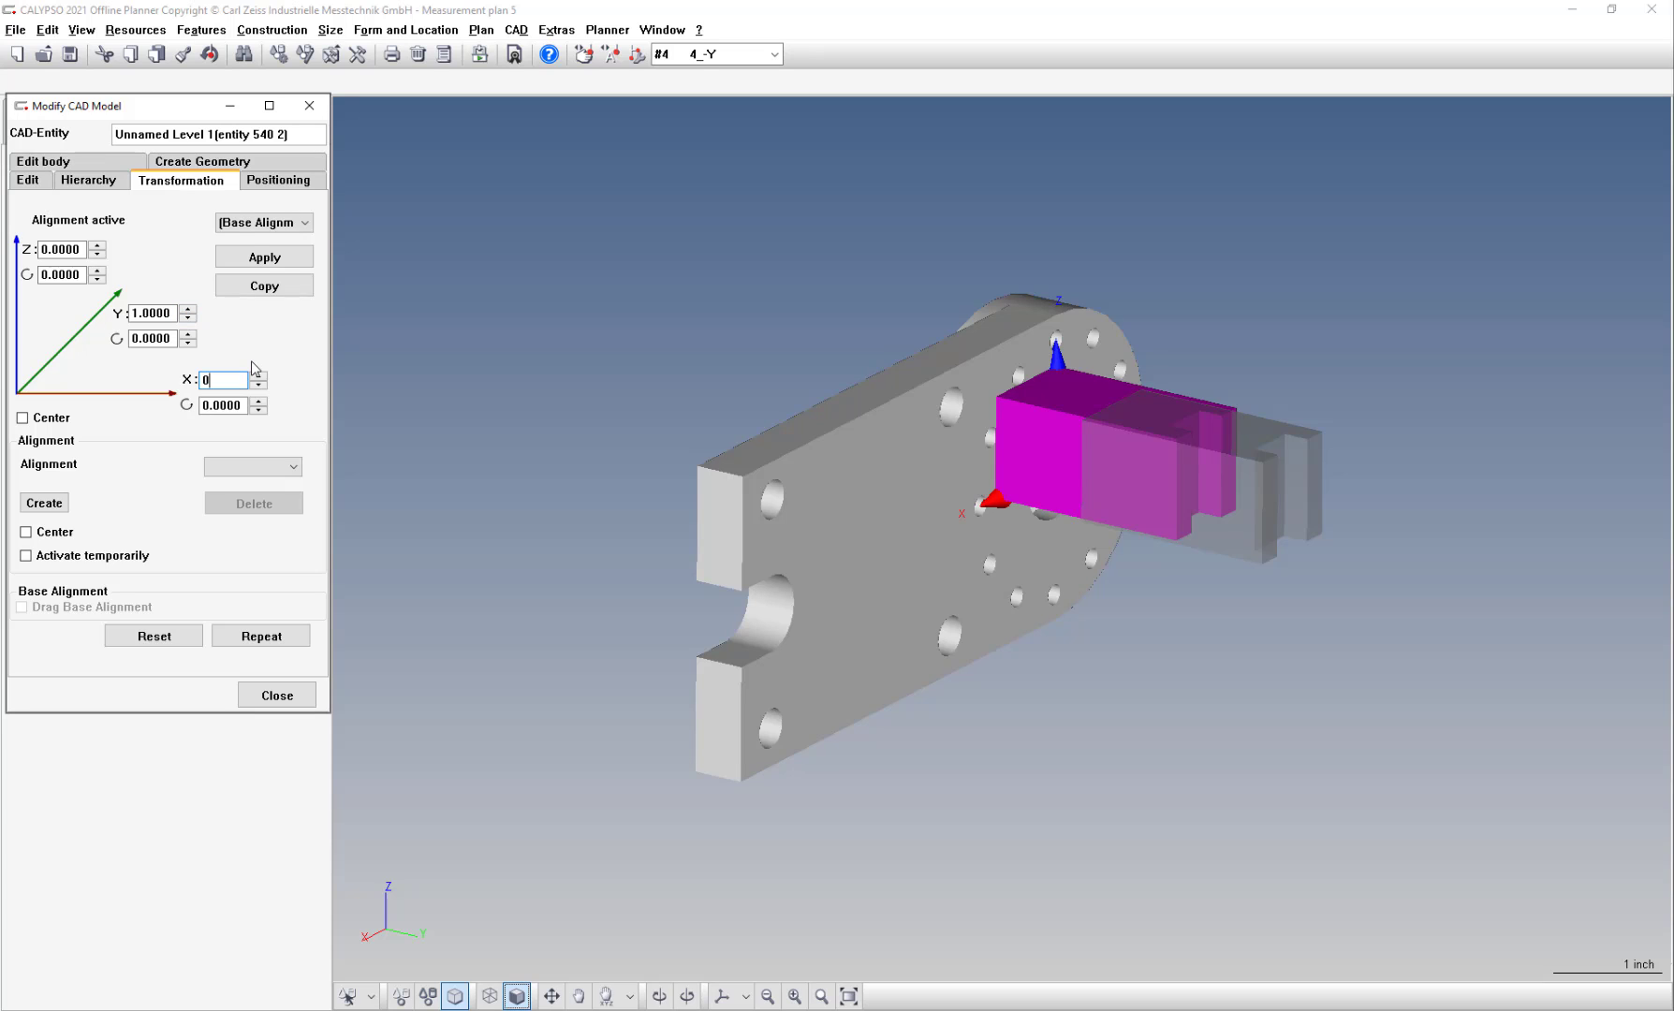
key(Tab)
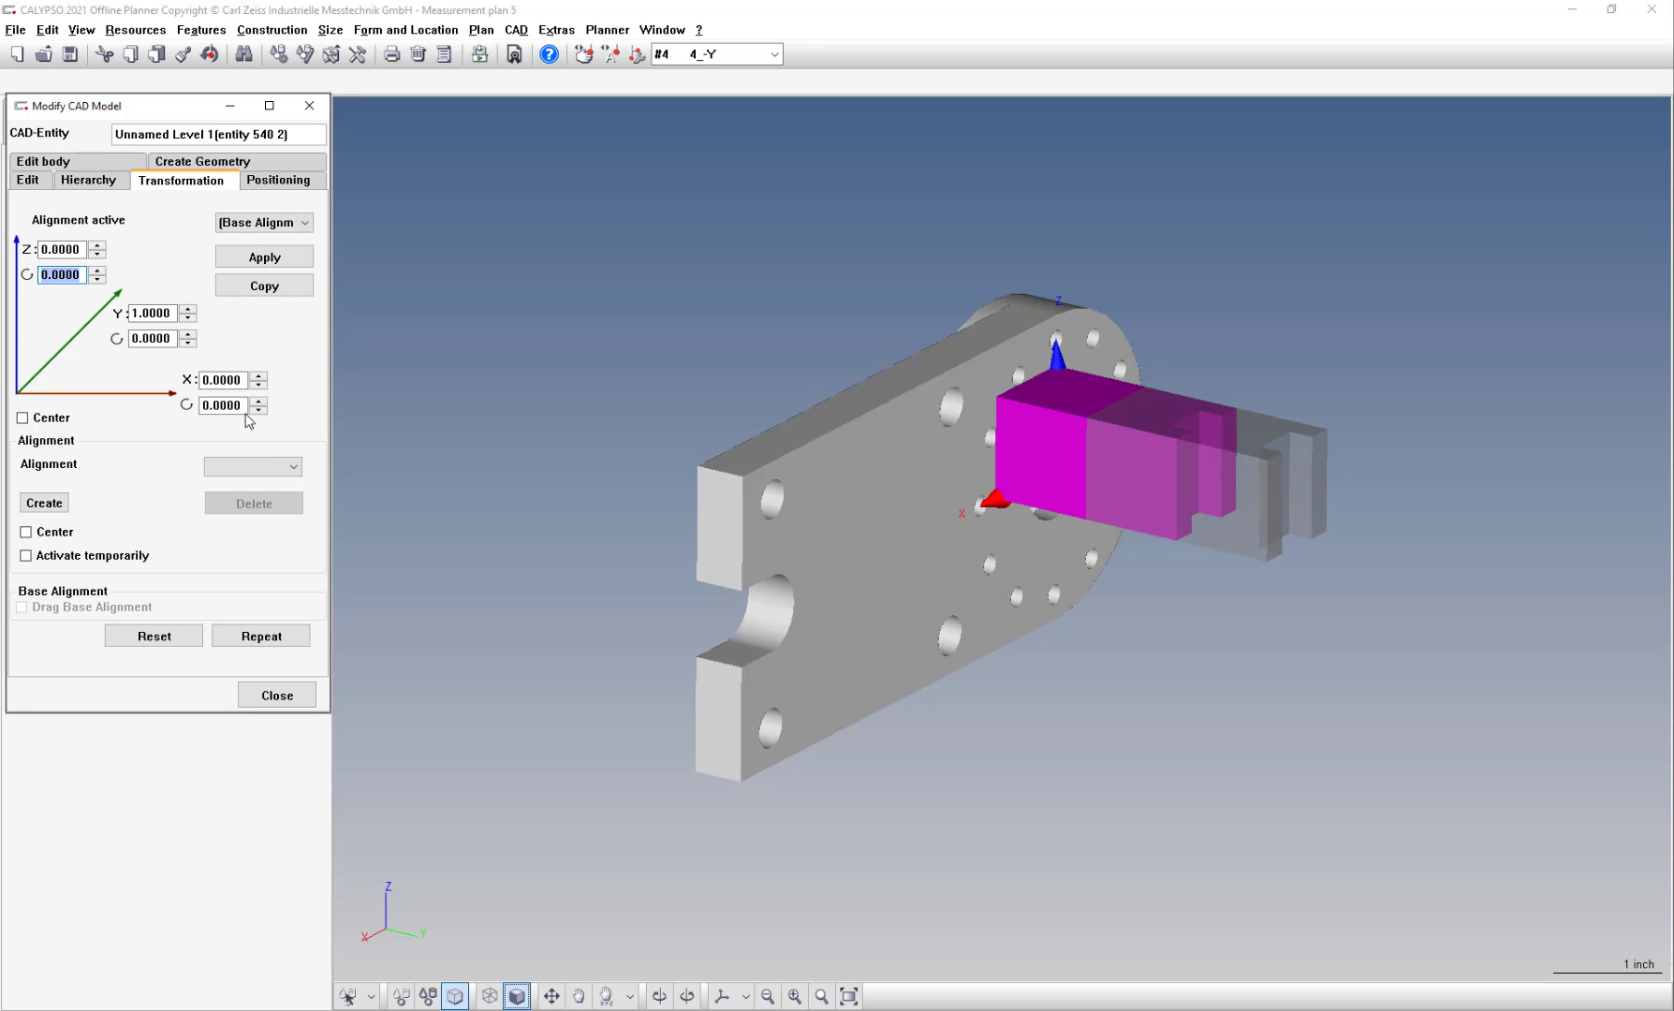
Step: Set the fixture's rotation to 90 degrees about the X axis and 90 degrees about the Z axis
click(245, 406)
click(259, 403)
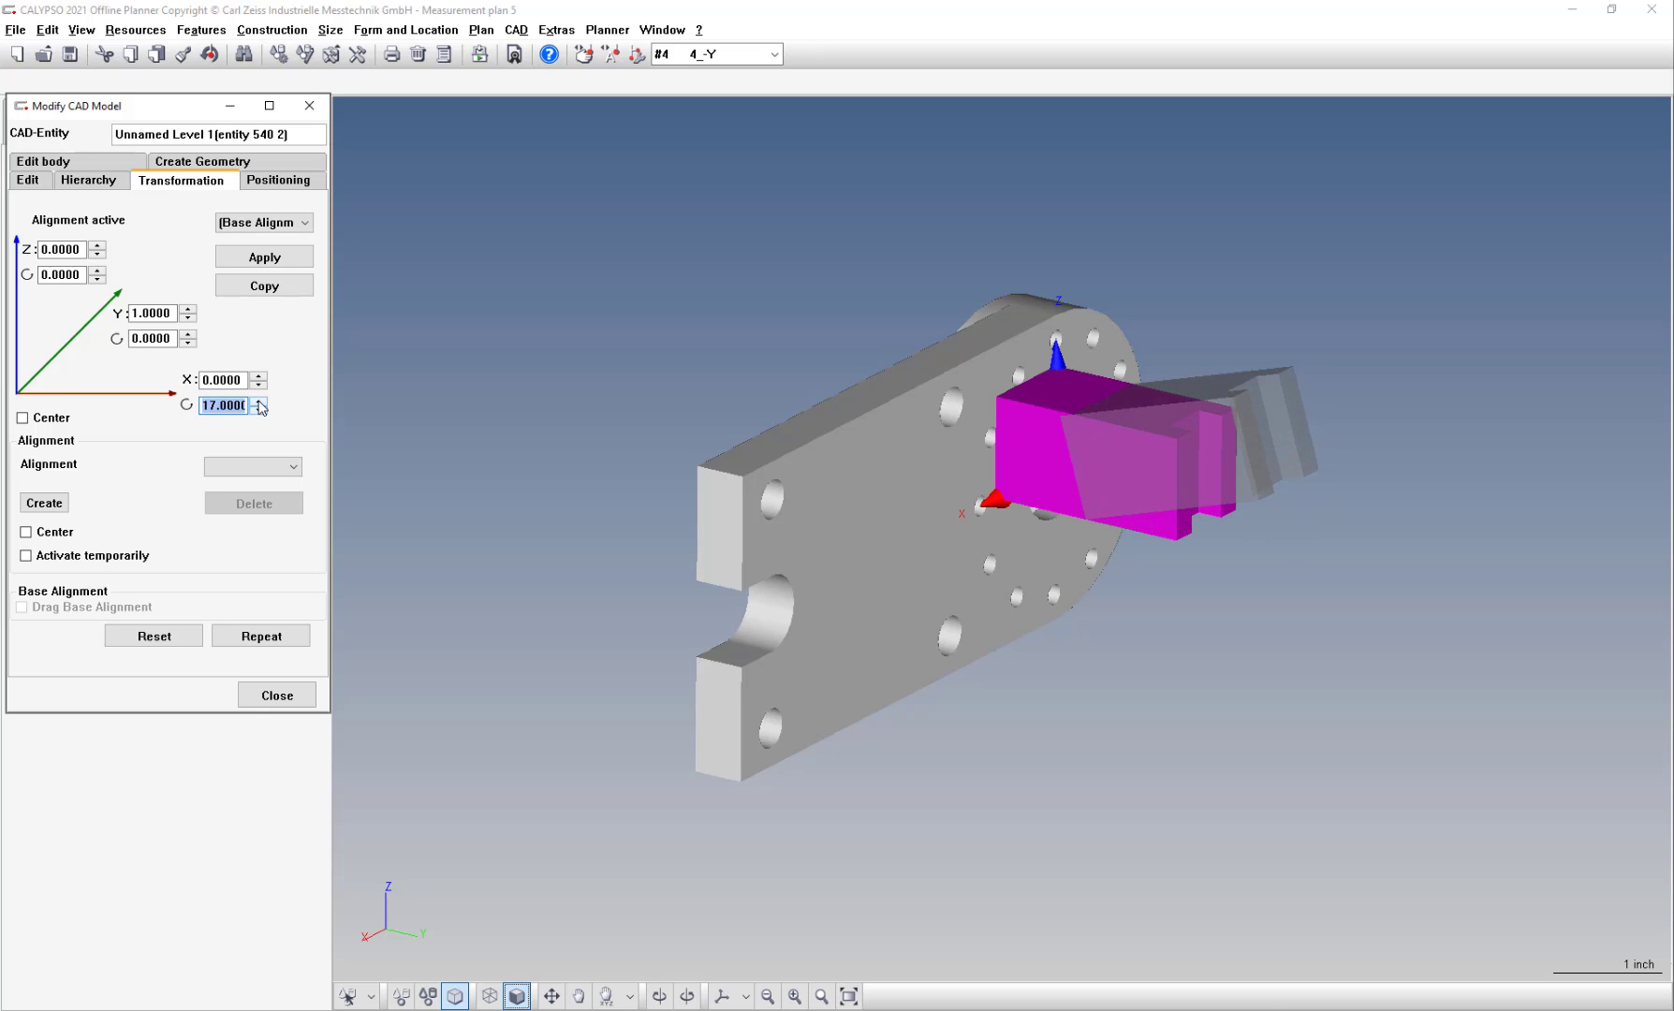
text(90.)
key(Tab)
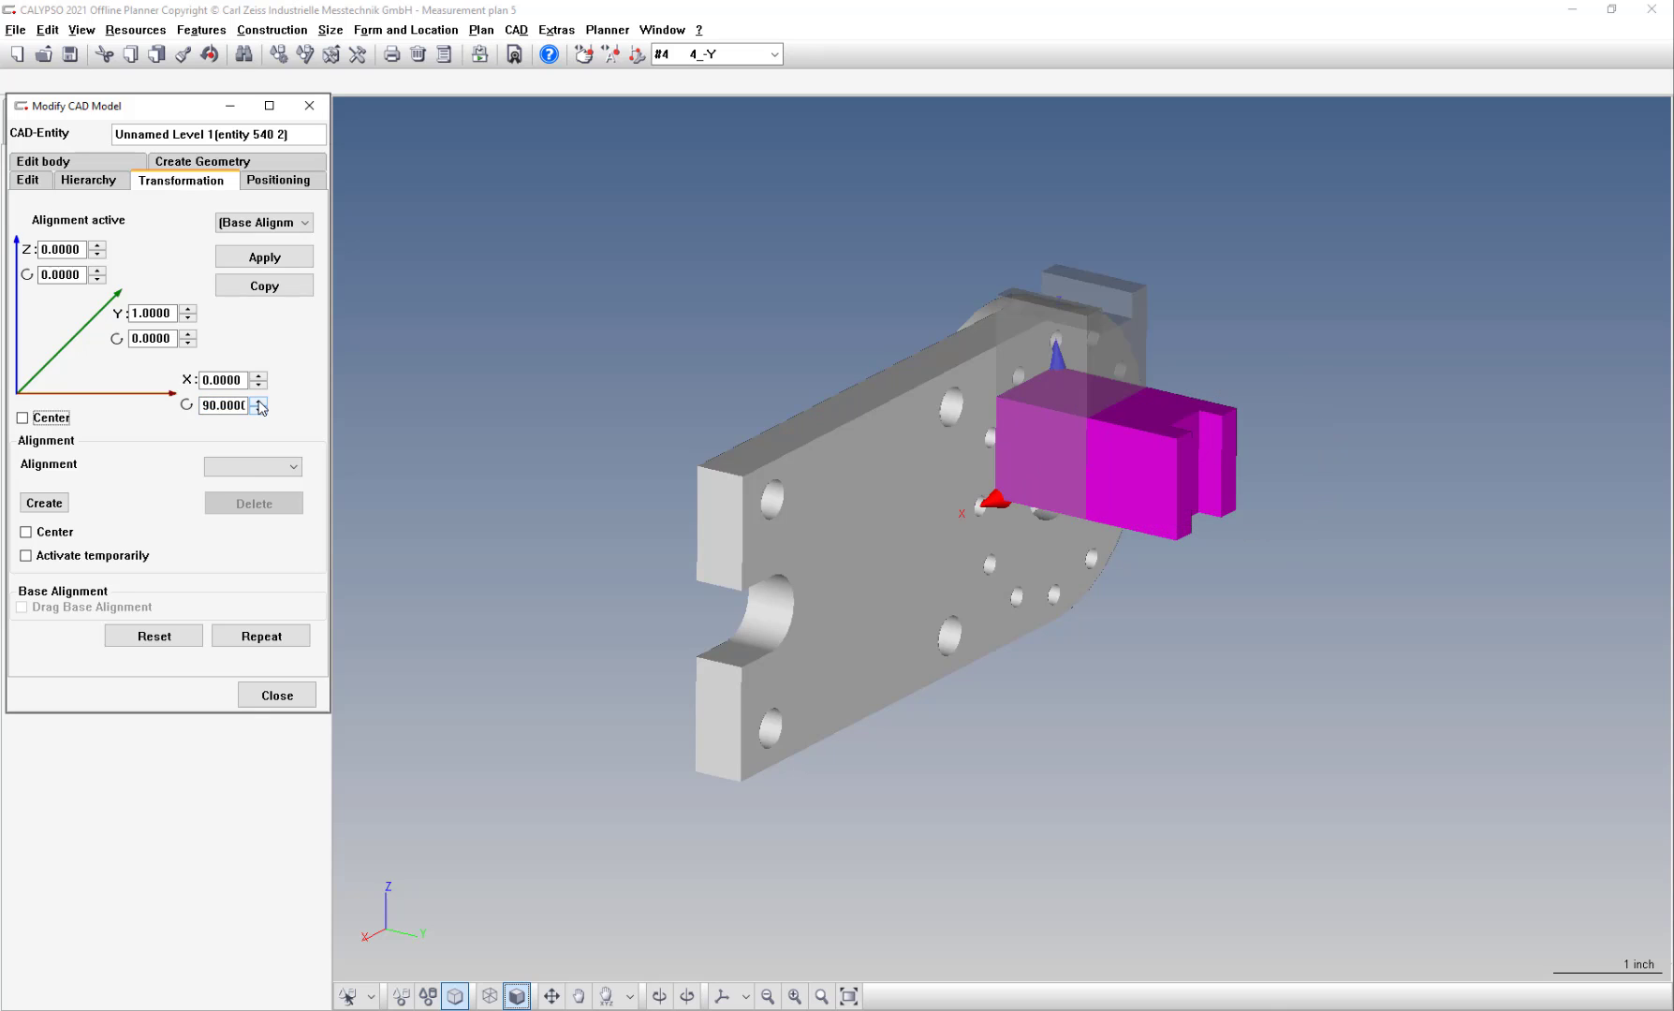
click(78, 275)
drag(78, 274, 36, 272)
text(90)
key(Tab)
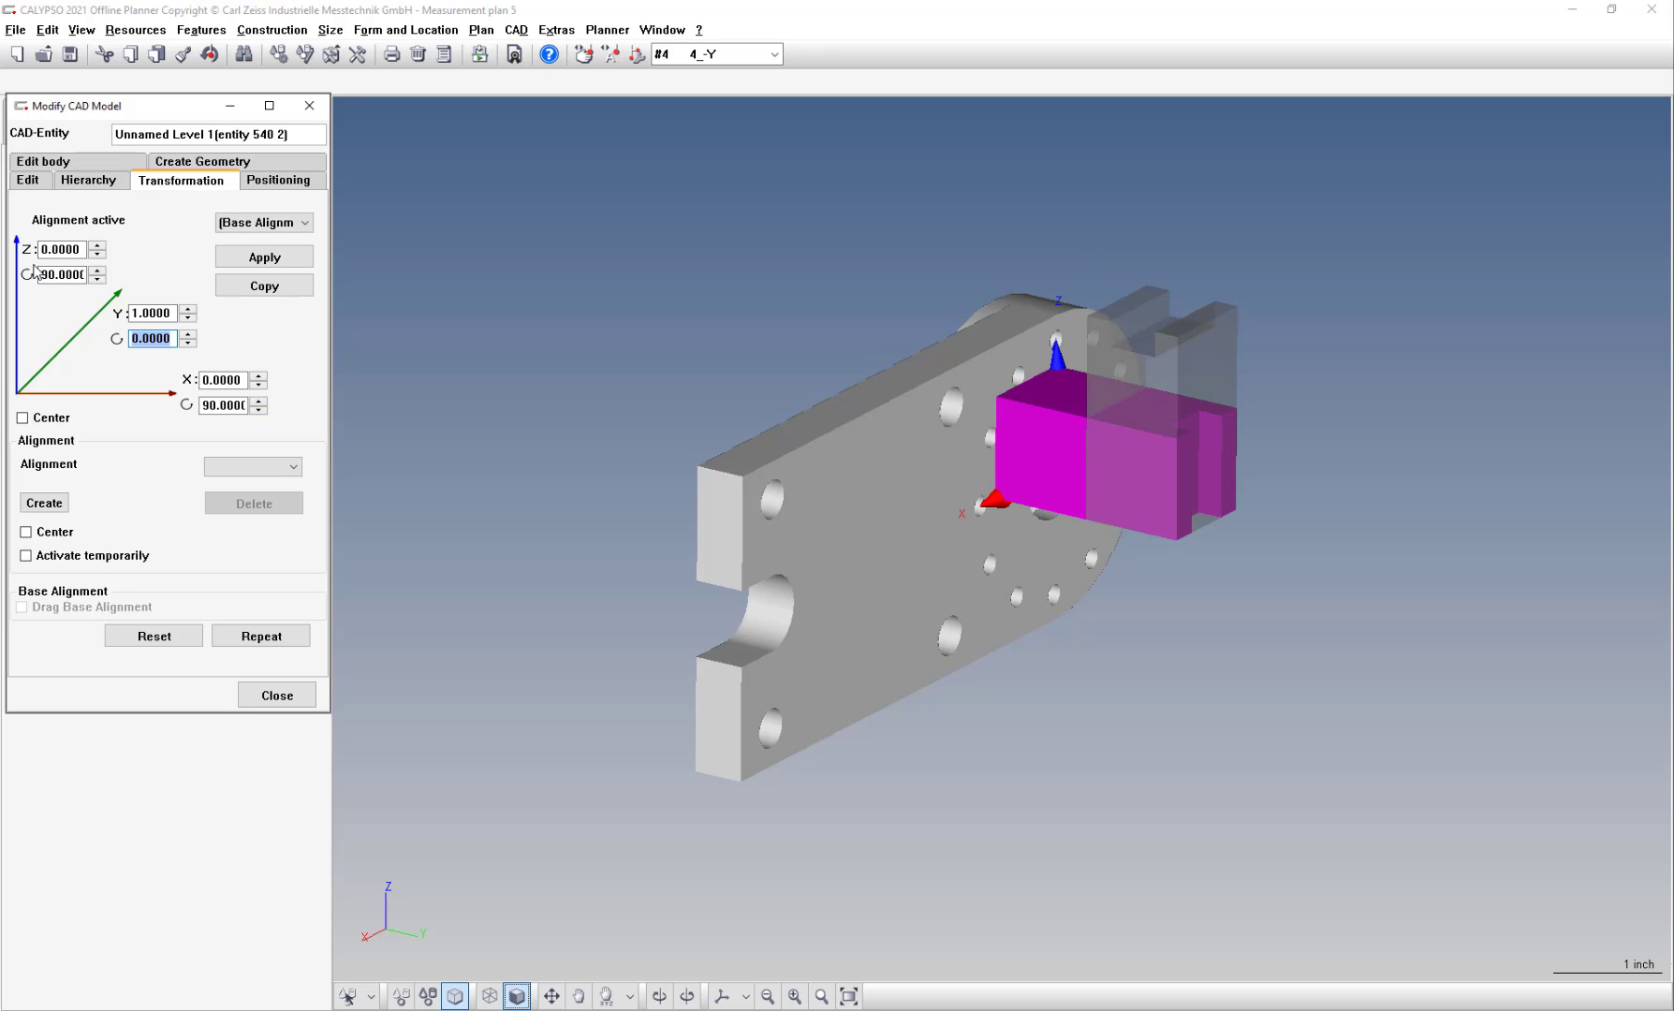
Step: Lower the fixture below the part to a Z offset of -3.1914
middle_drag(672, 370, 1222, 314)
middle_drag(1167, 417, 1123, 429)
middle_drag(1032, 530, 1041, 530)
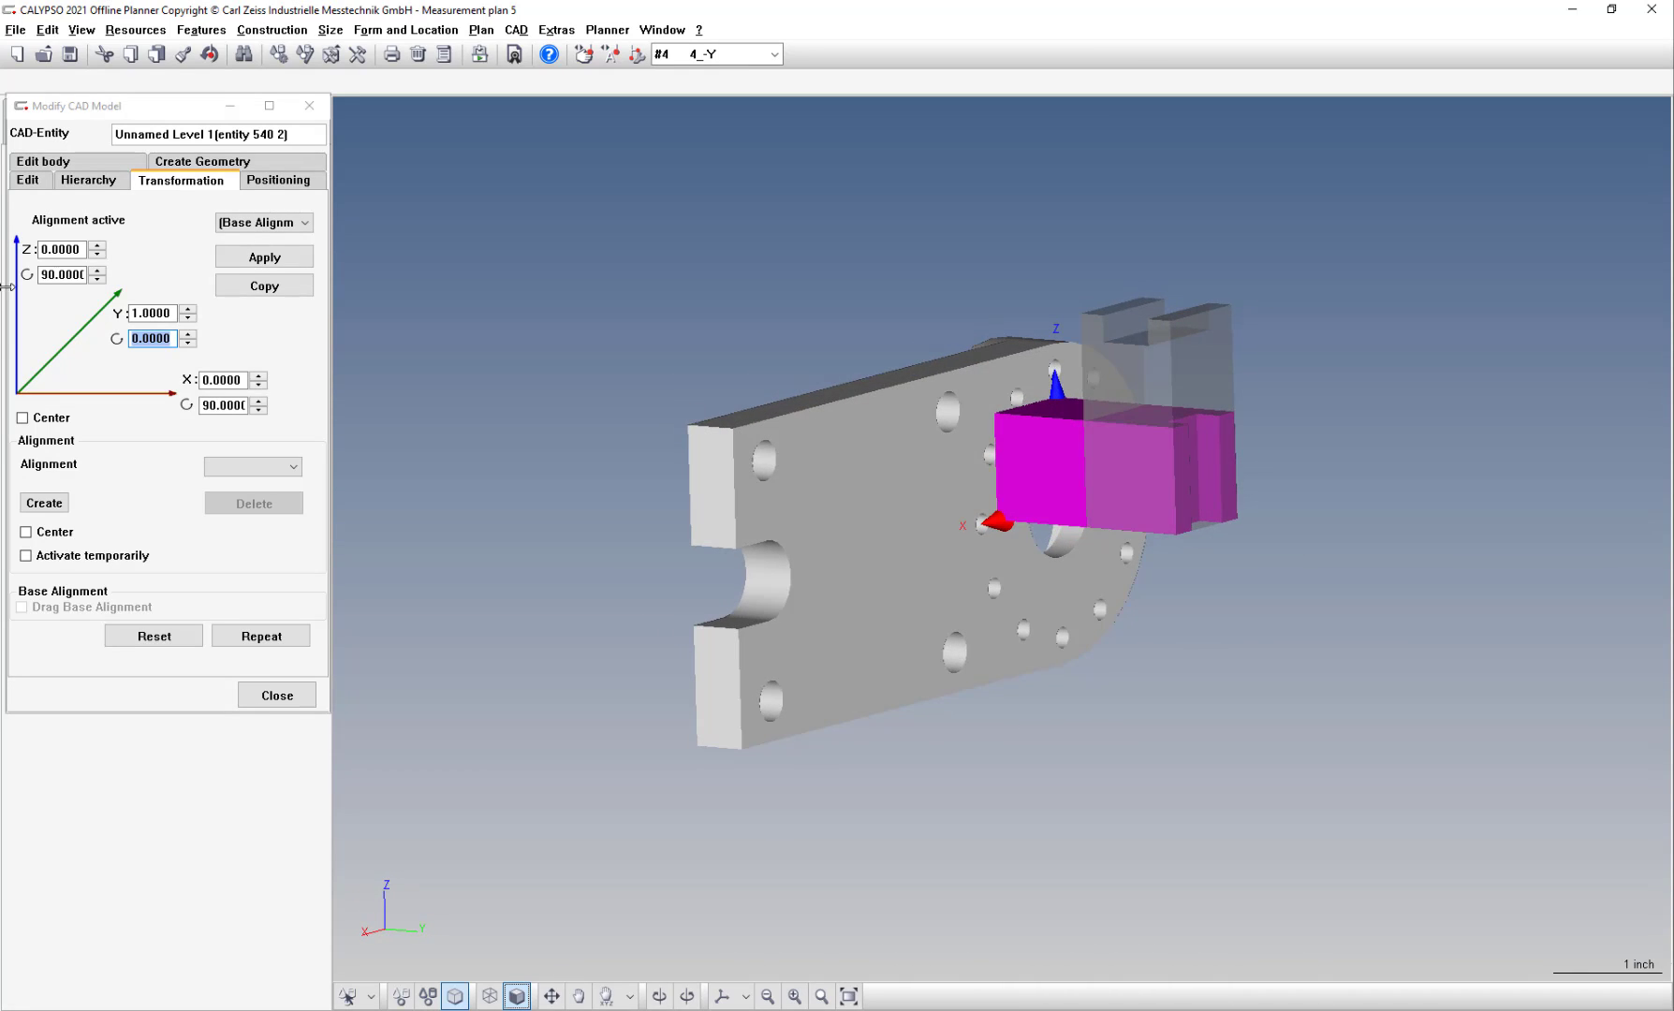
click(98, 254)
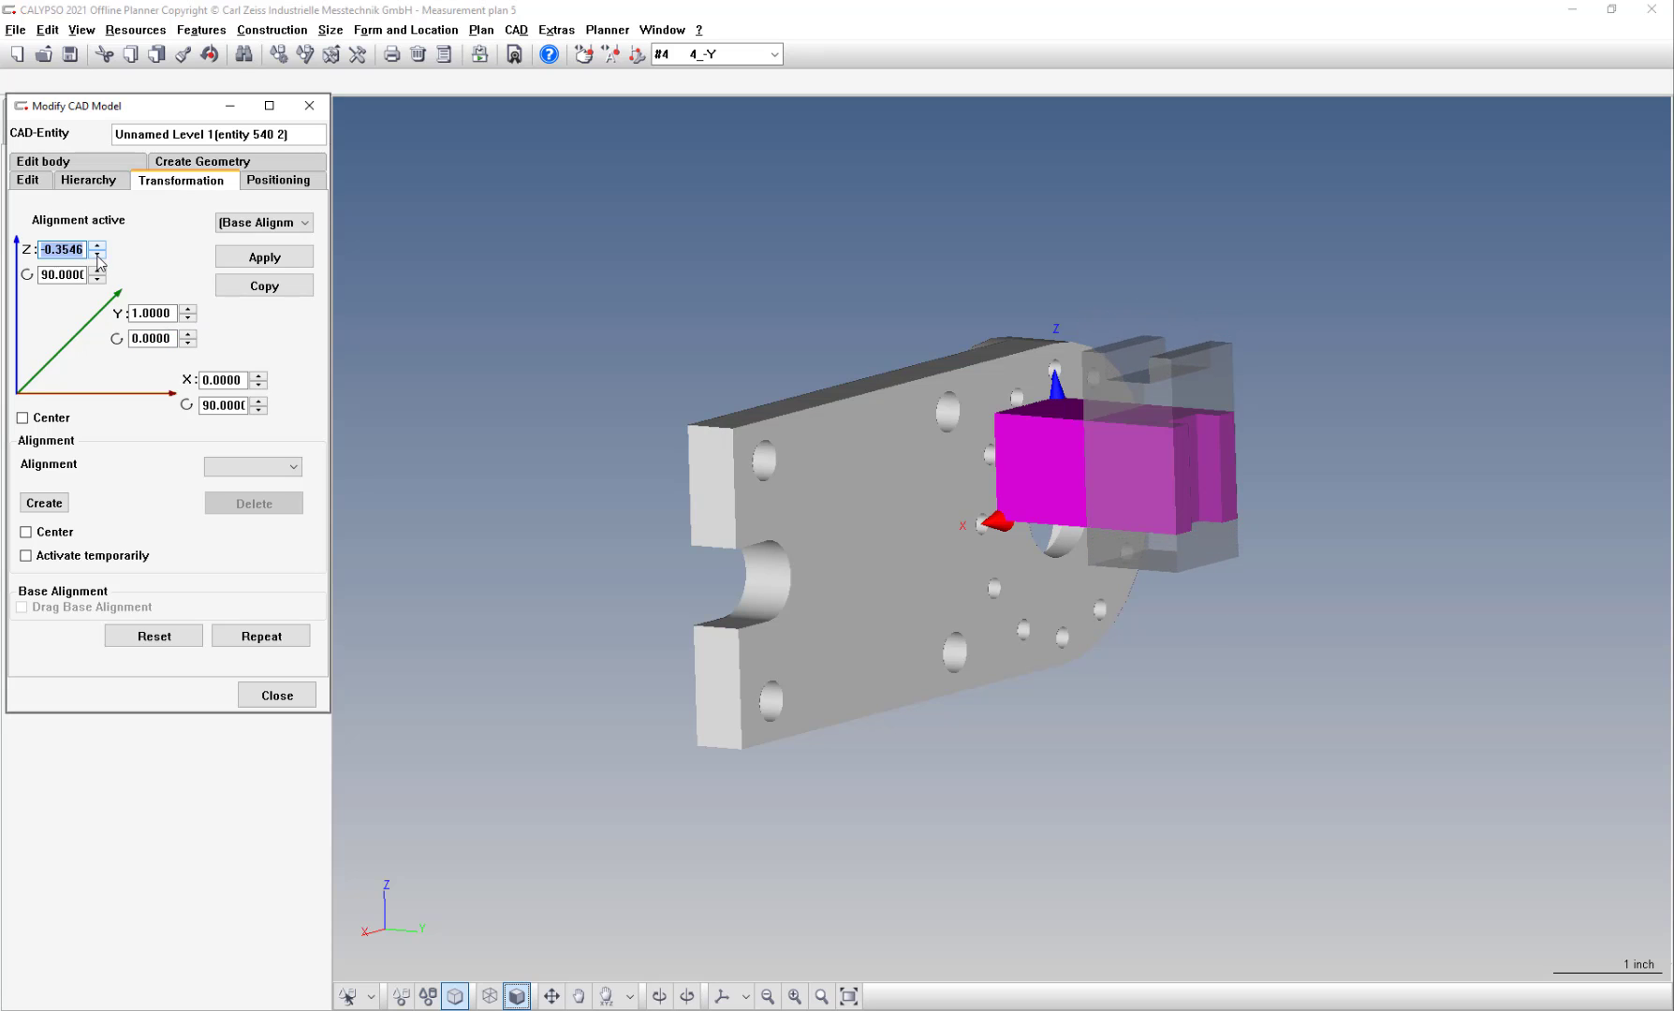
drag(97, 255, 97, 254)
middle_drag(479, 412, 438, 409)
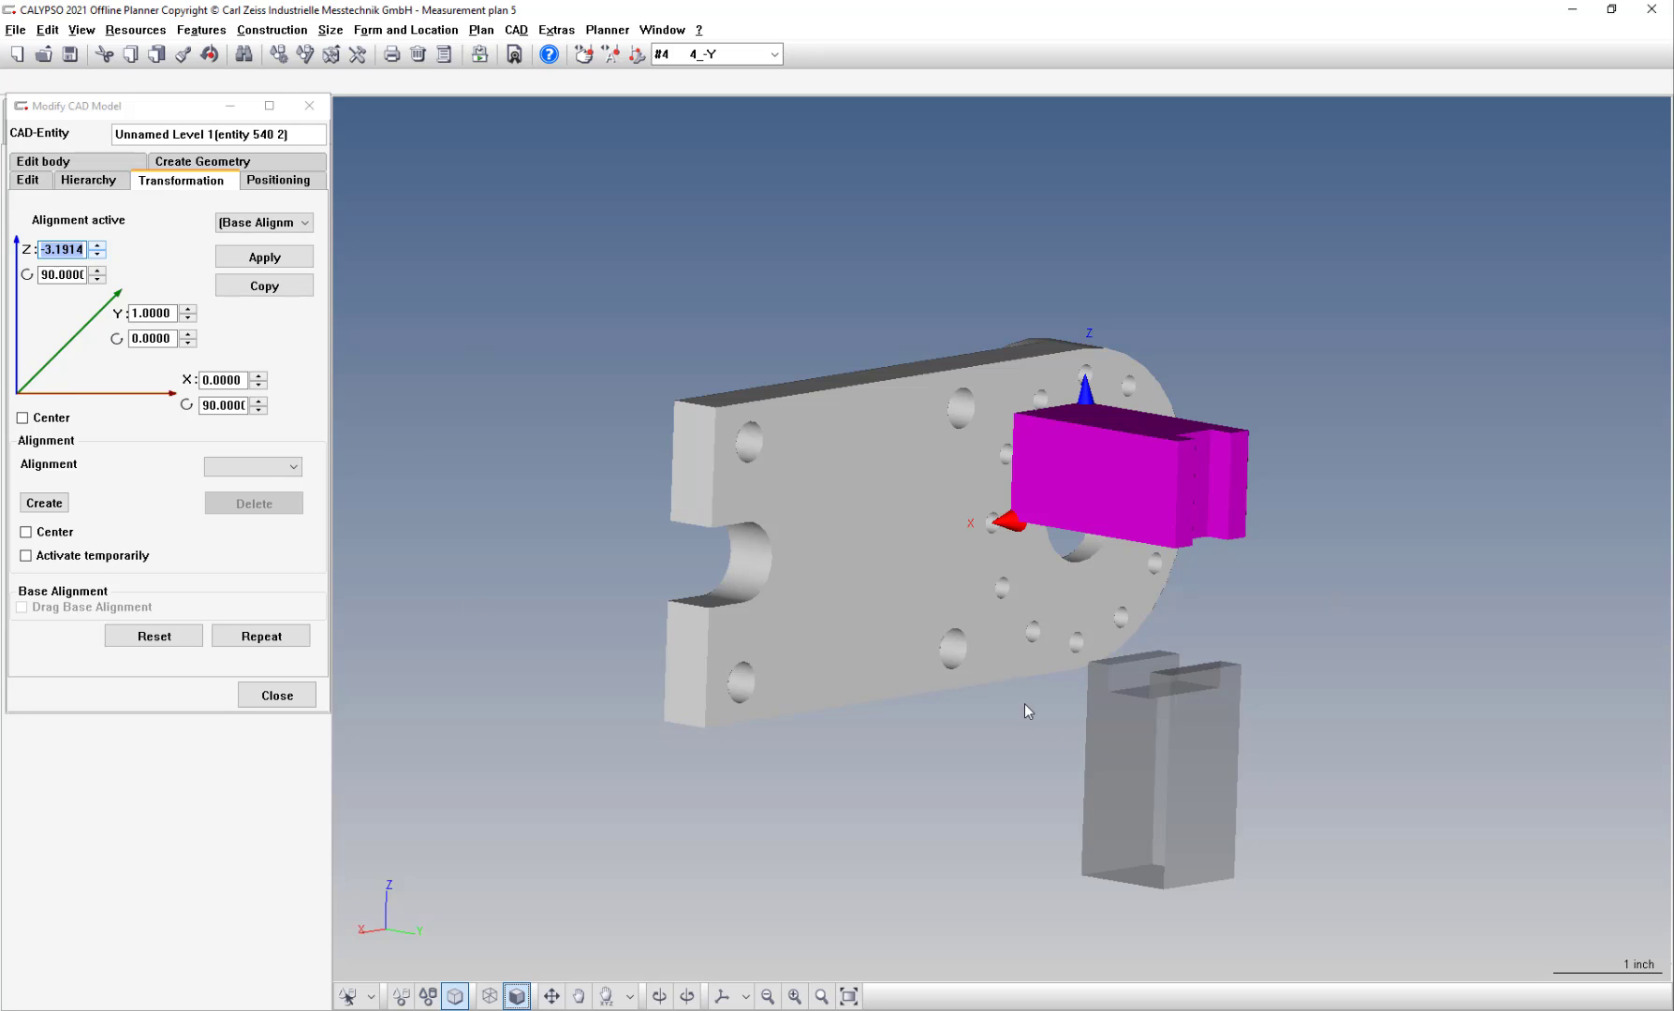
Step: Set the fixture's Y offset to 0 and check its placement against the part
click(187, 319)
text(0)
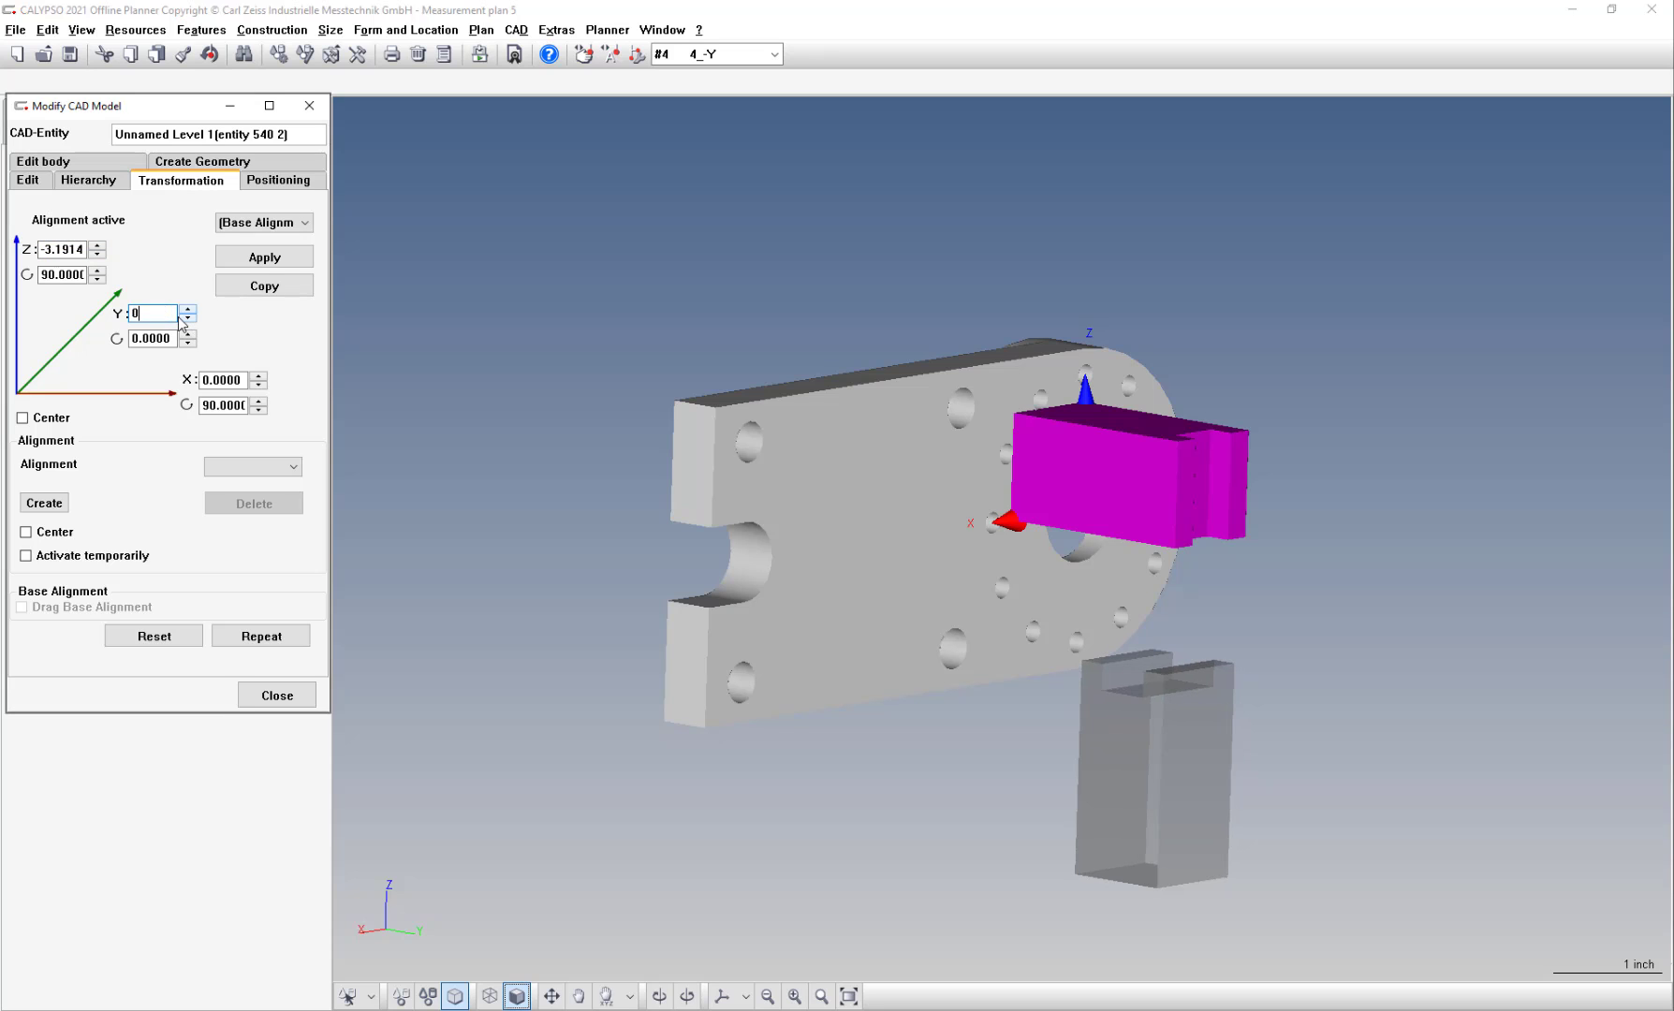
key(Tab)
middle_drag(760, 712, 848, 719)
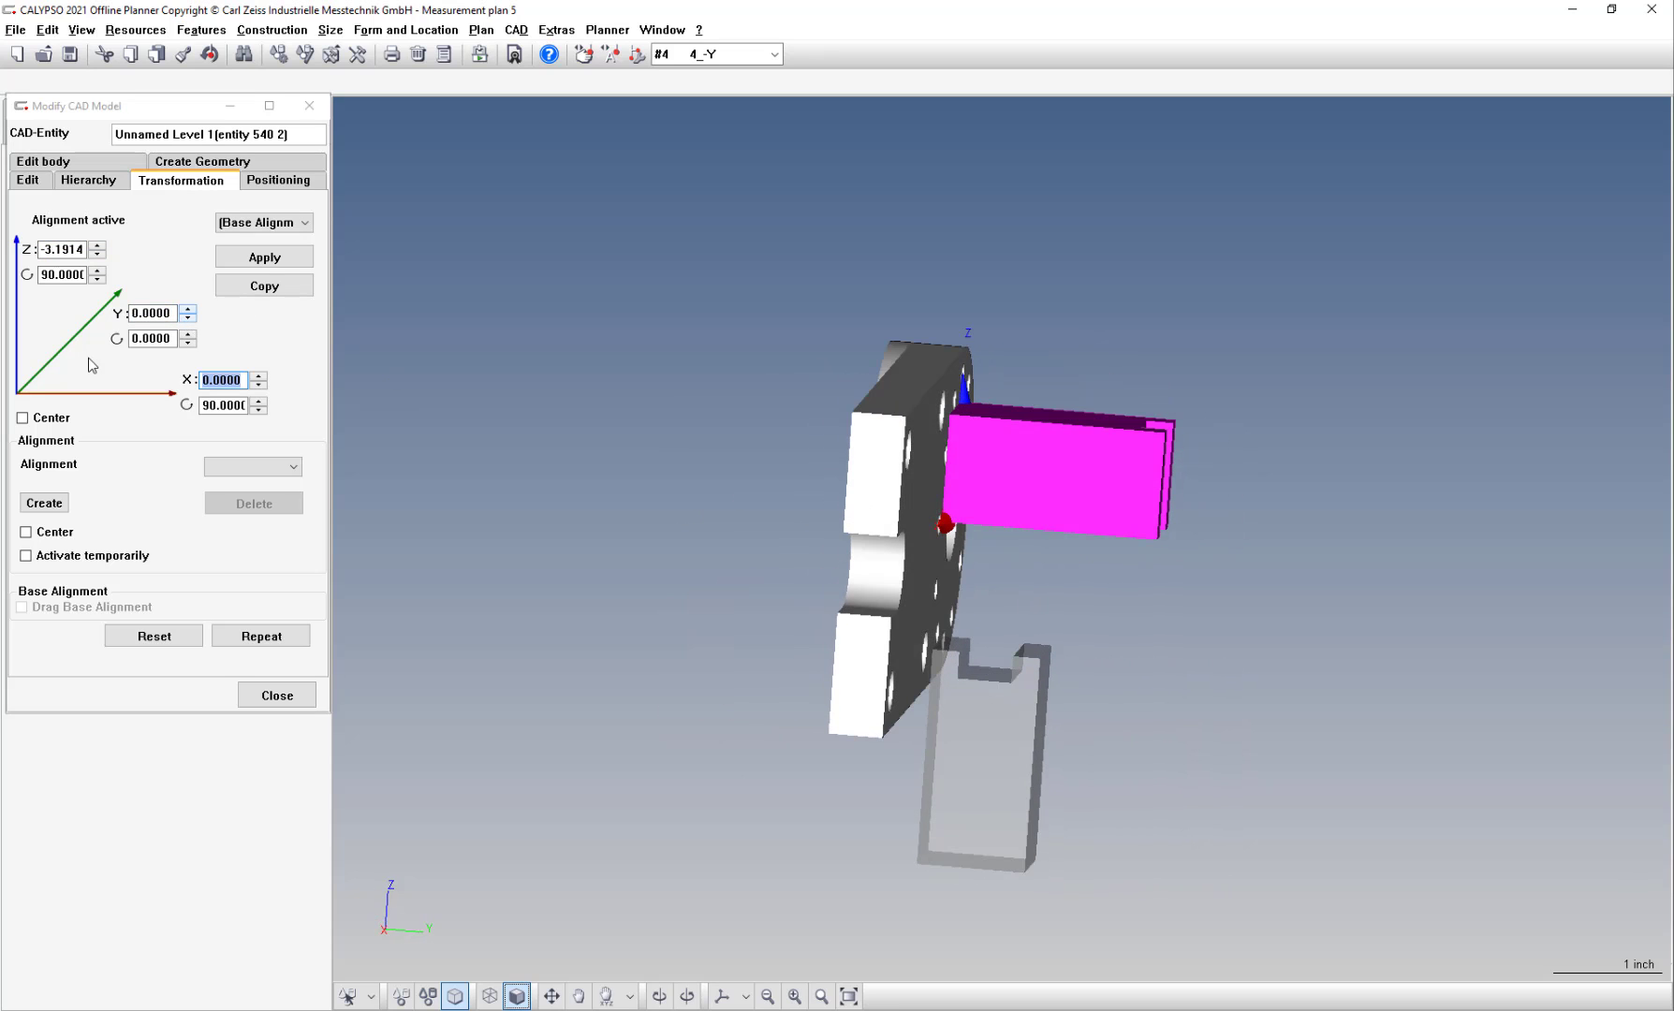
Step: Try a small negative rotation of the fixture about the Y axis, starting at -0.75, and reset the angle to 0
click(155, 337)
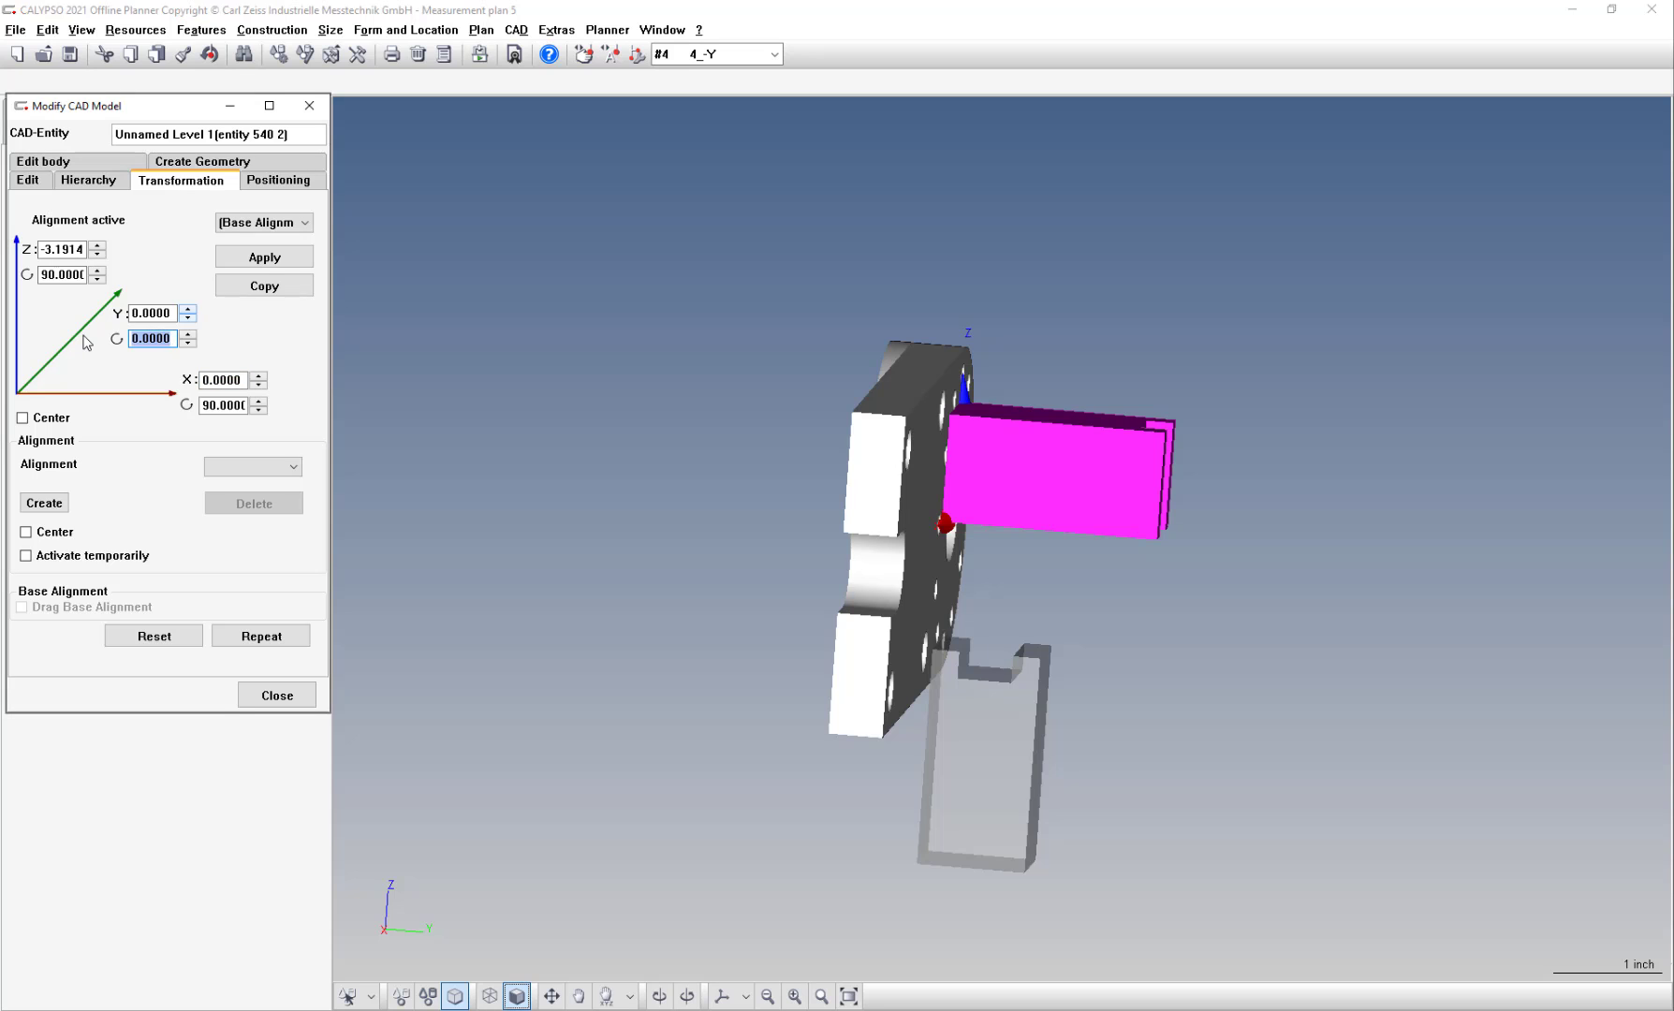
text(-.75)
key(Tab)
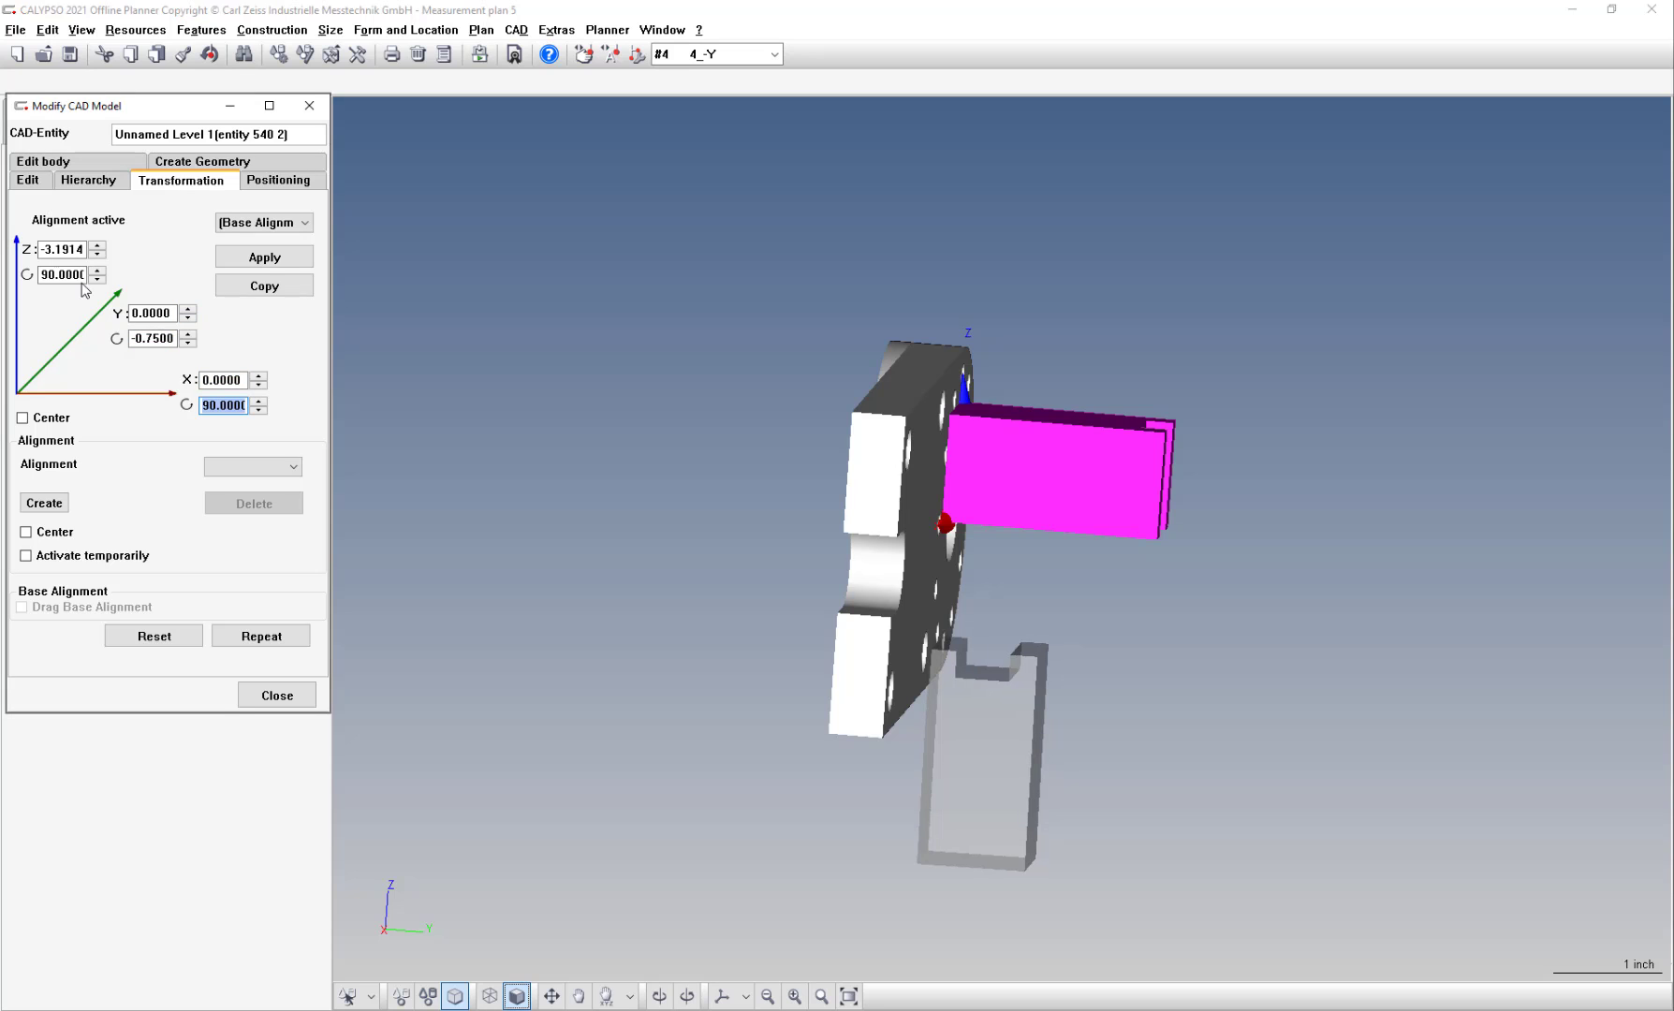
click(147, 338)
drag(847, 691, 789, 699)
click(156, 337)
key(Down)
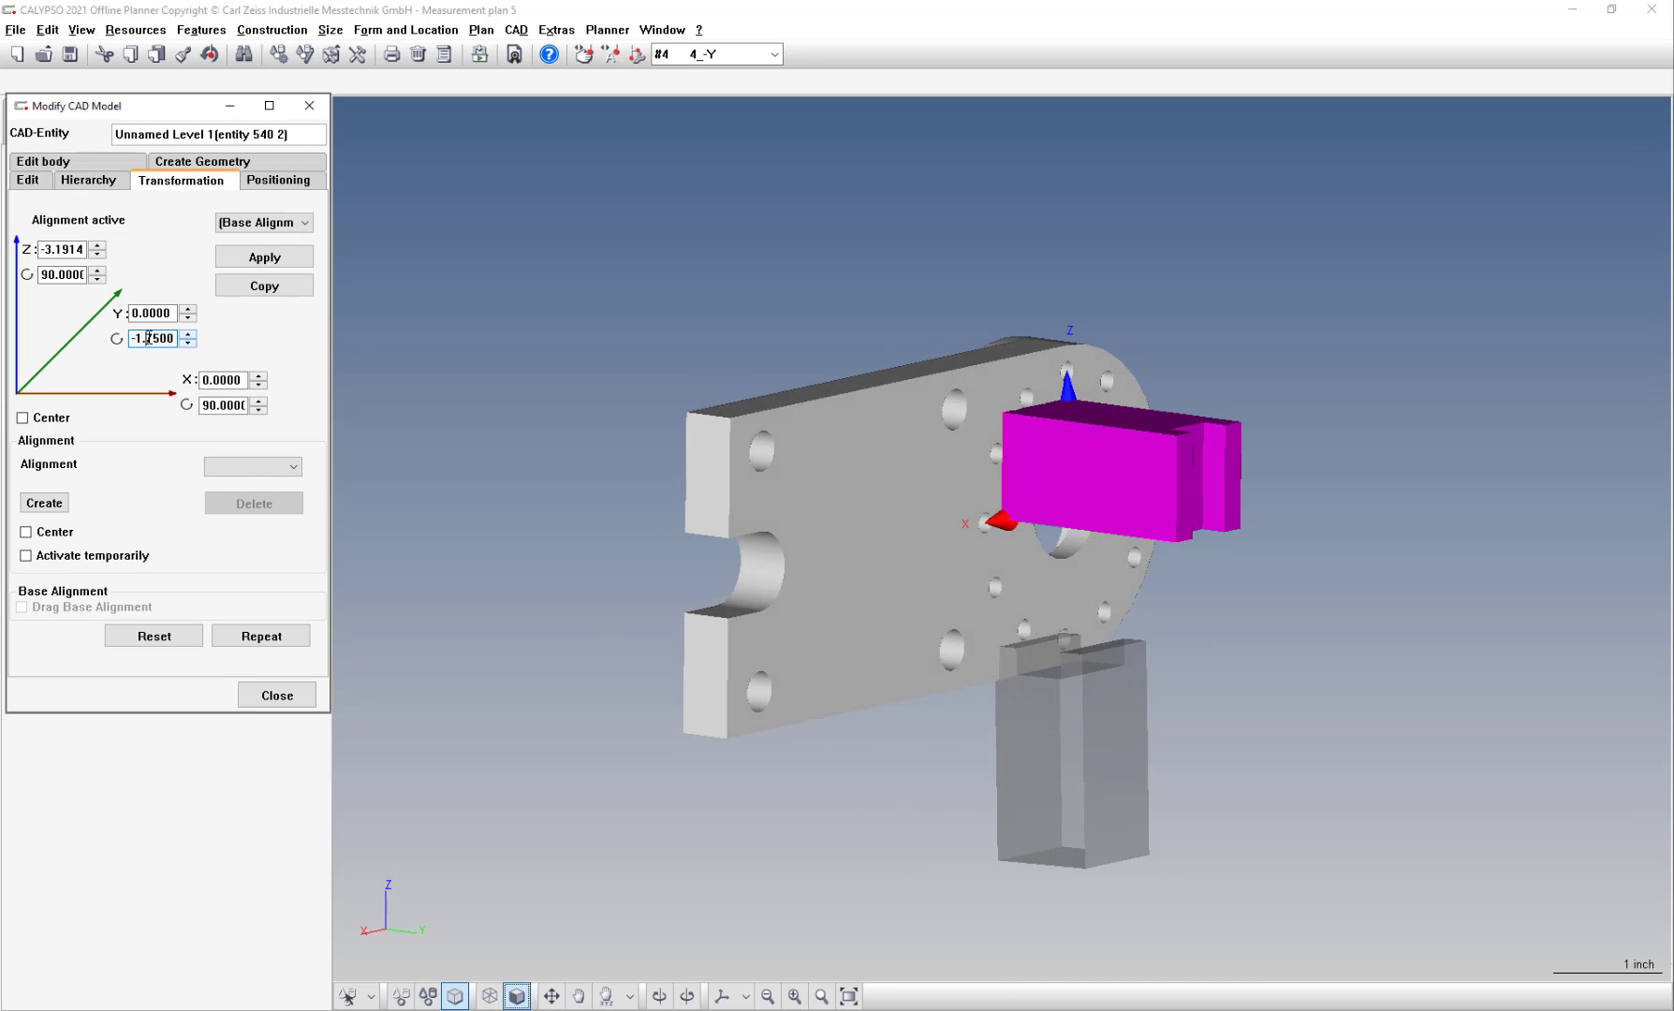
drag(132, 338, 195, 343)
text(0)
key(Tab)
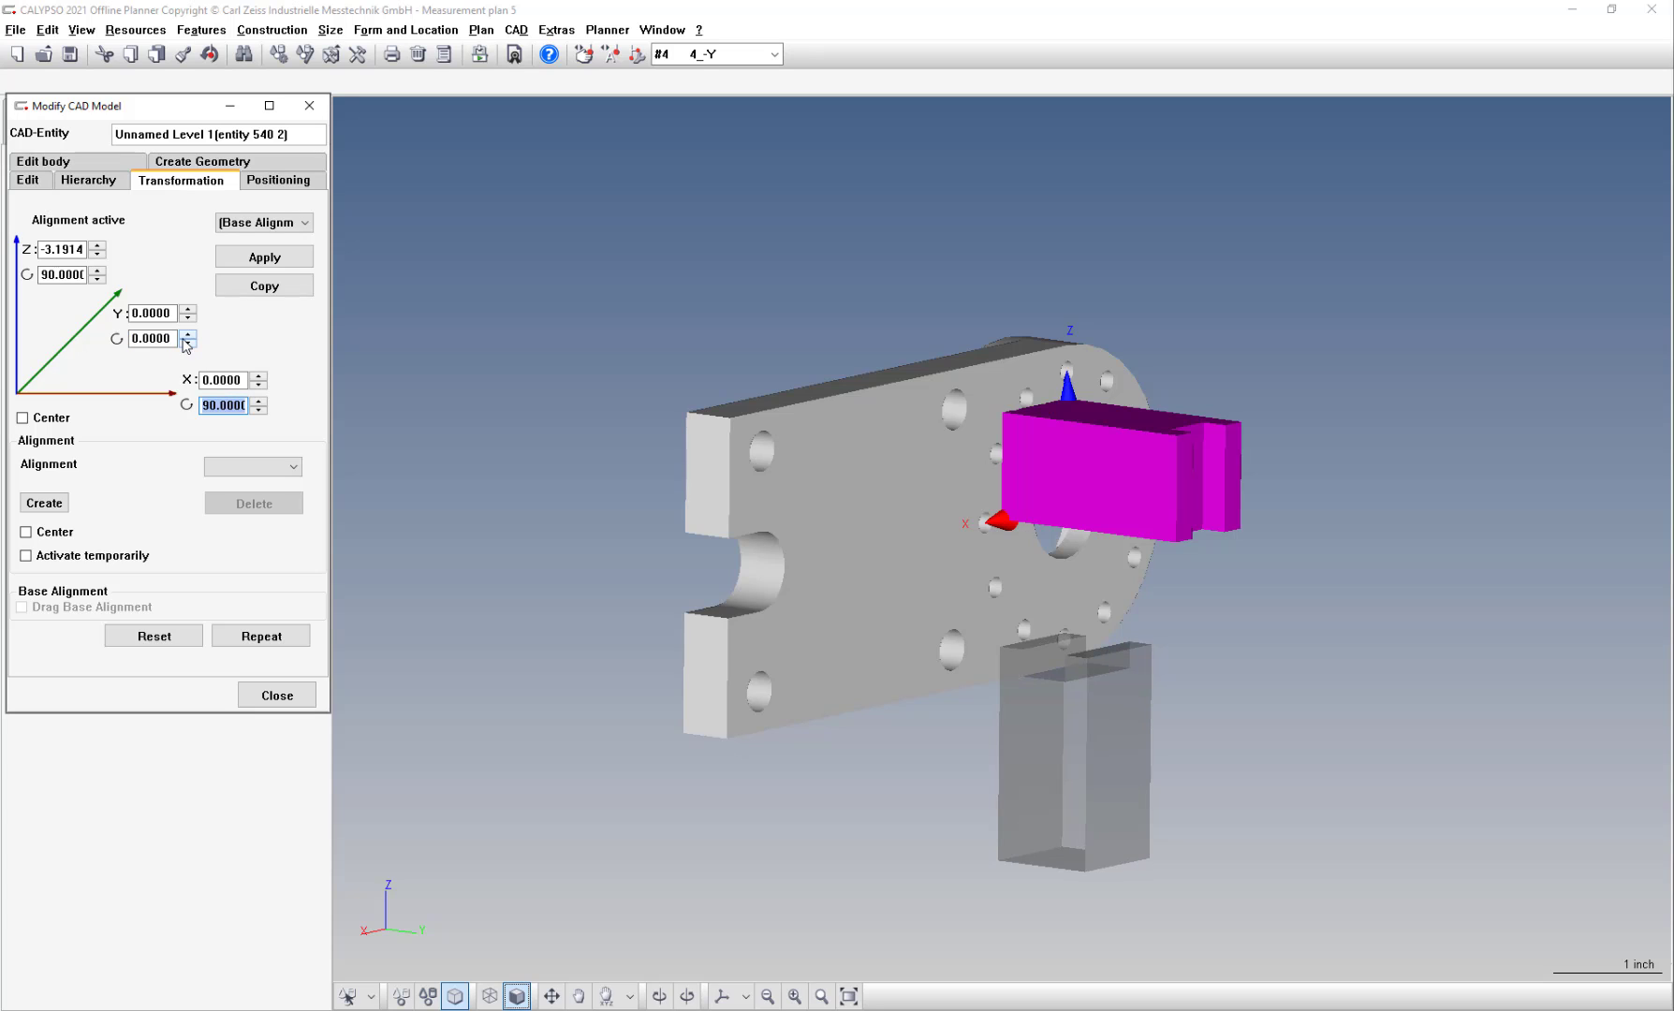
Step: Set the fixture's Y offset to -0.75
click(161, 311)
drag(134, 314, 174, 313)
text(+)
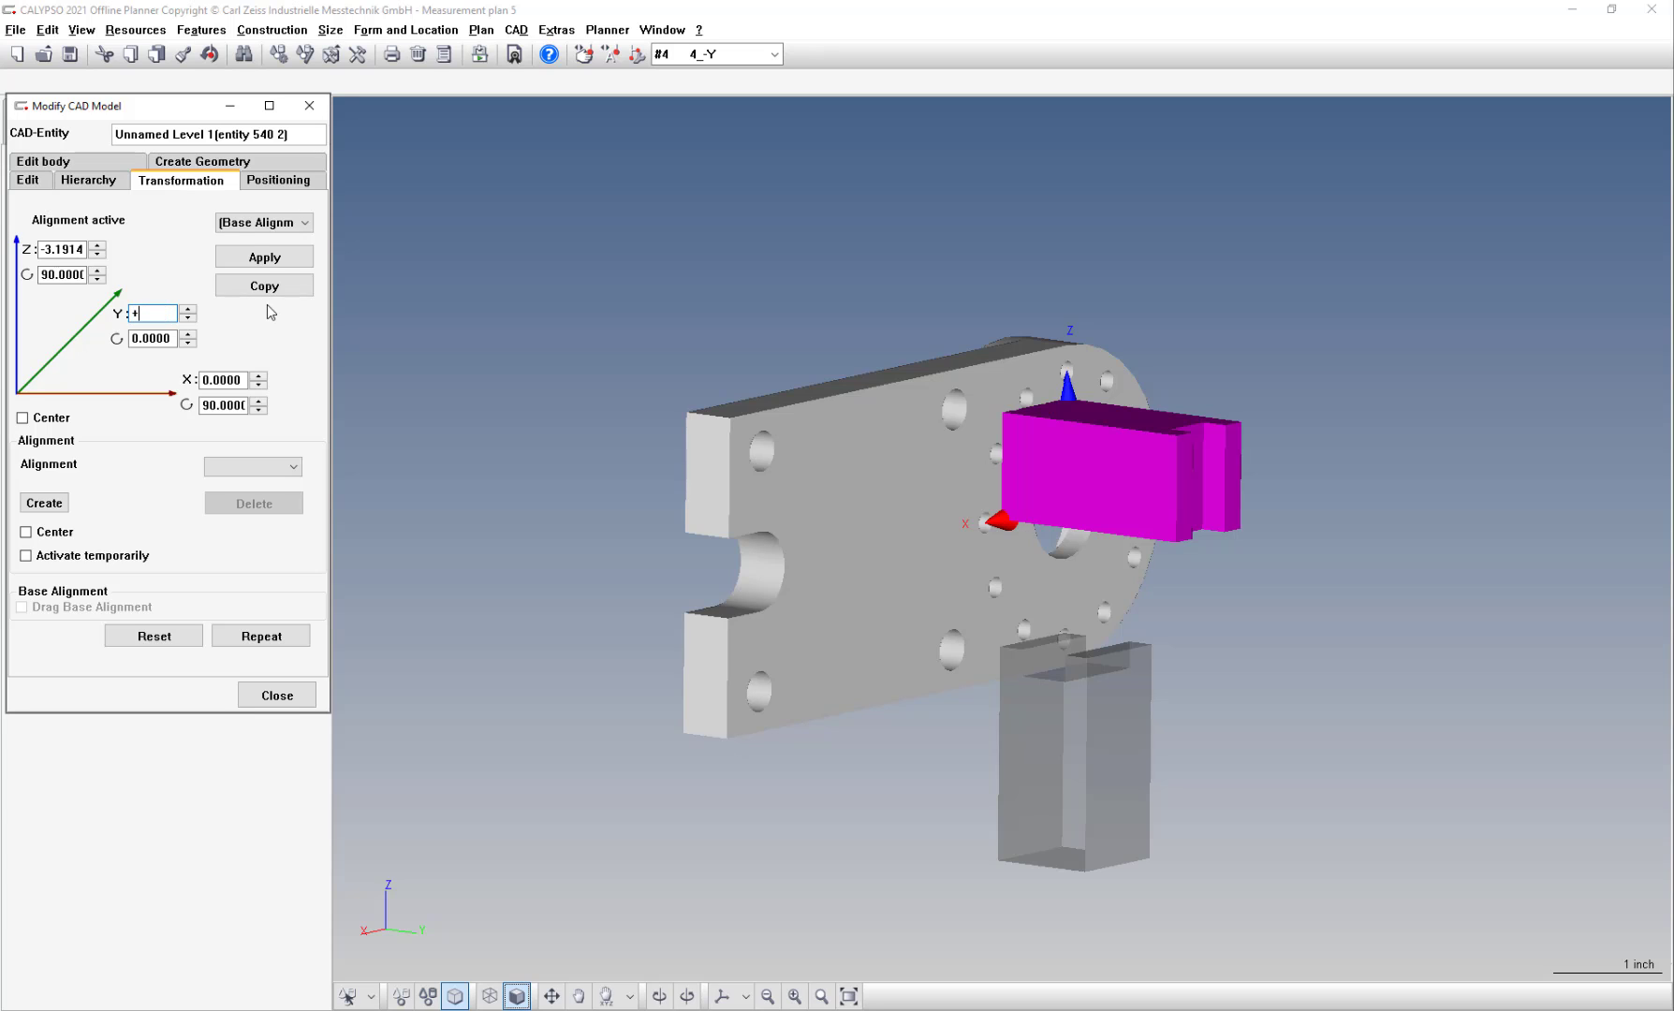
text(.)
key(BackSpace)
key(BackSpace)
text(-.75)
key(Tab)
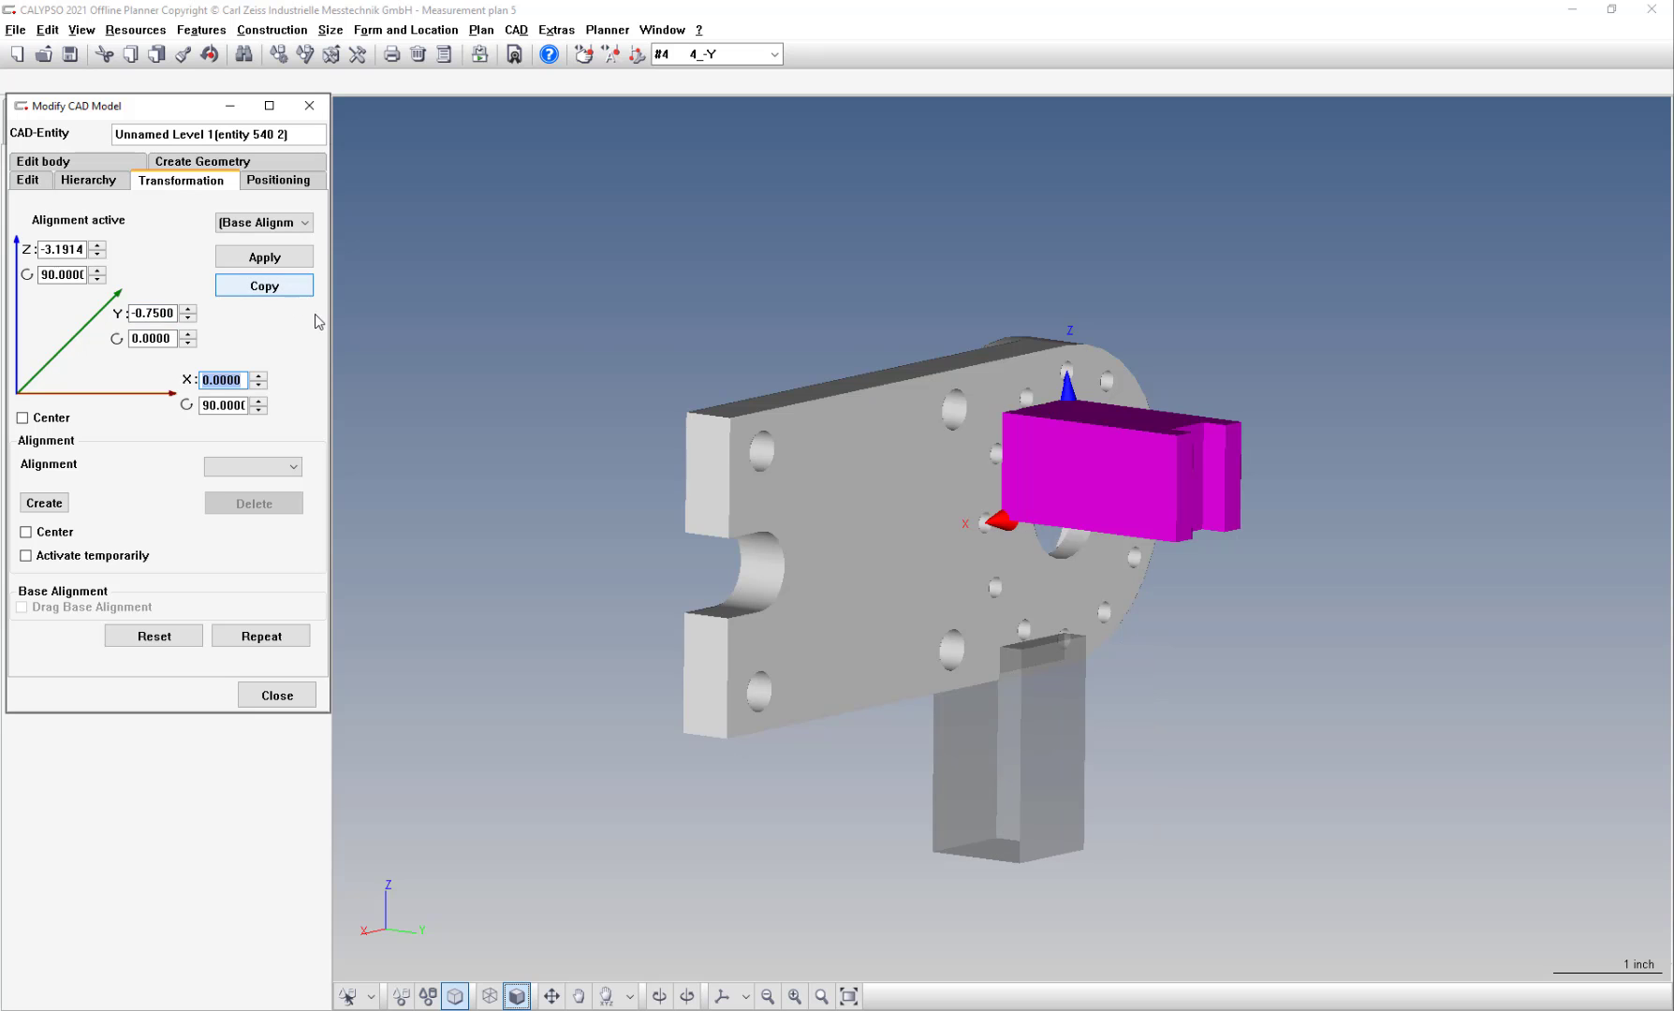
Step: Shift the fixture along the part by setting its X offset to 2.5216, checking the placement from both sides
middle_drag(599, 511, 532, 535)
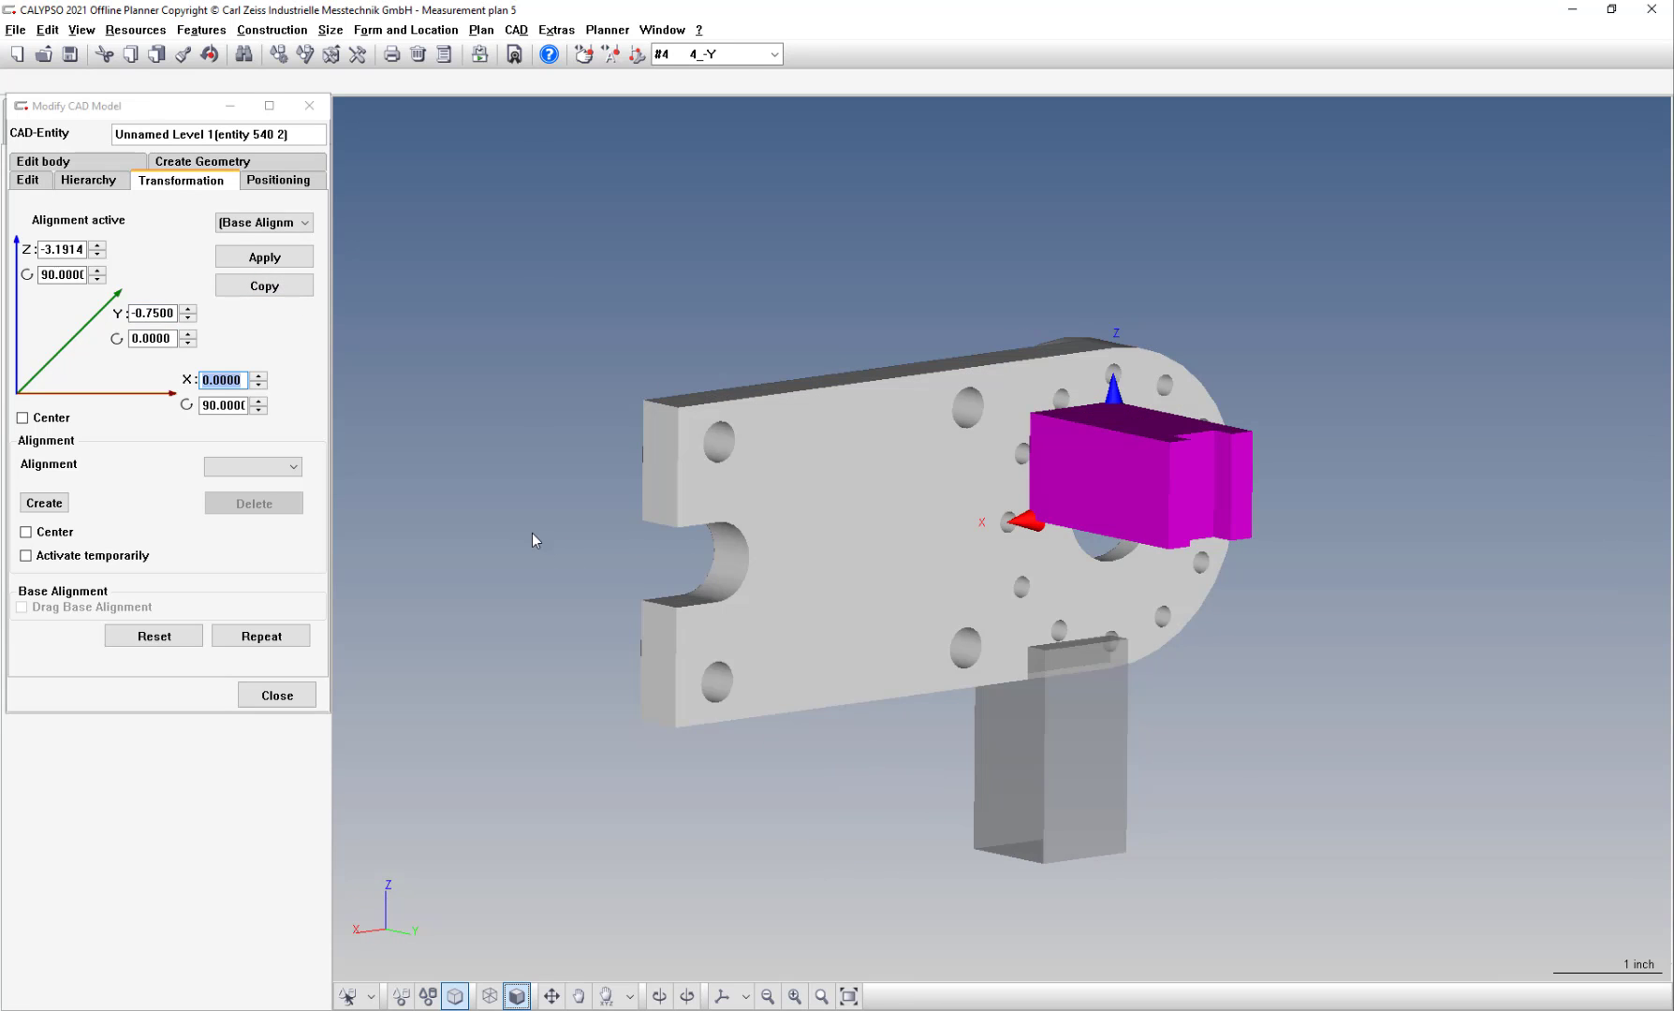
click(261, 394)
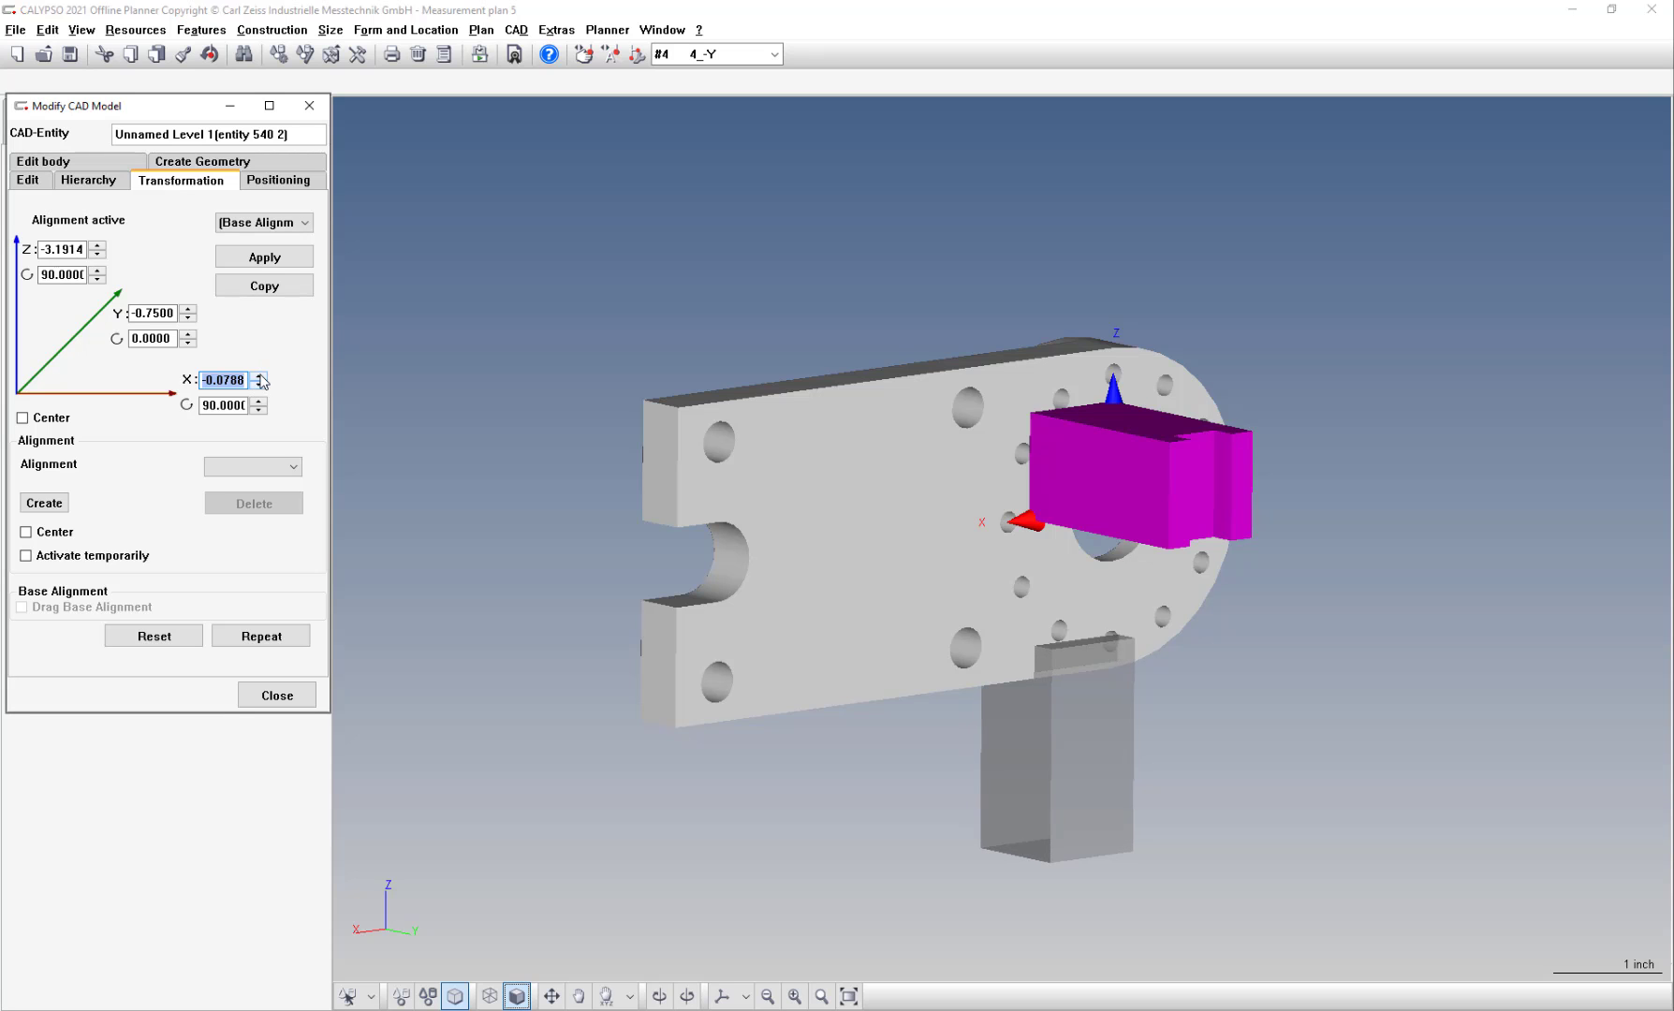
click(260, 378)
middle_drag(777, 594, 957, 682)
click(260, 394)
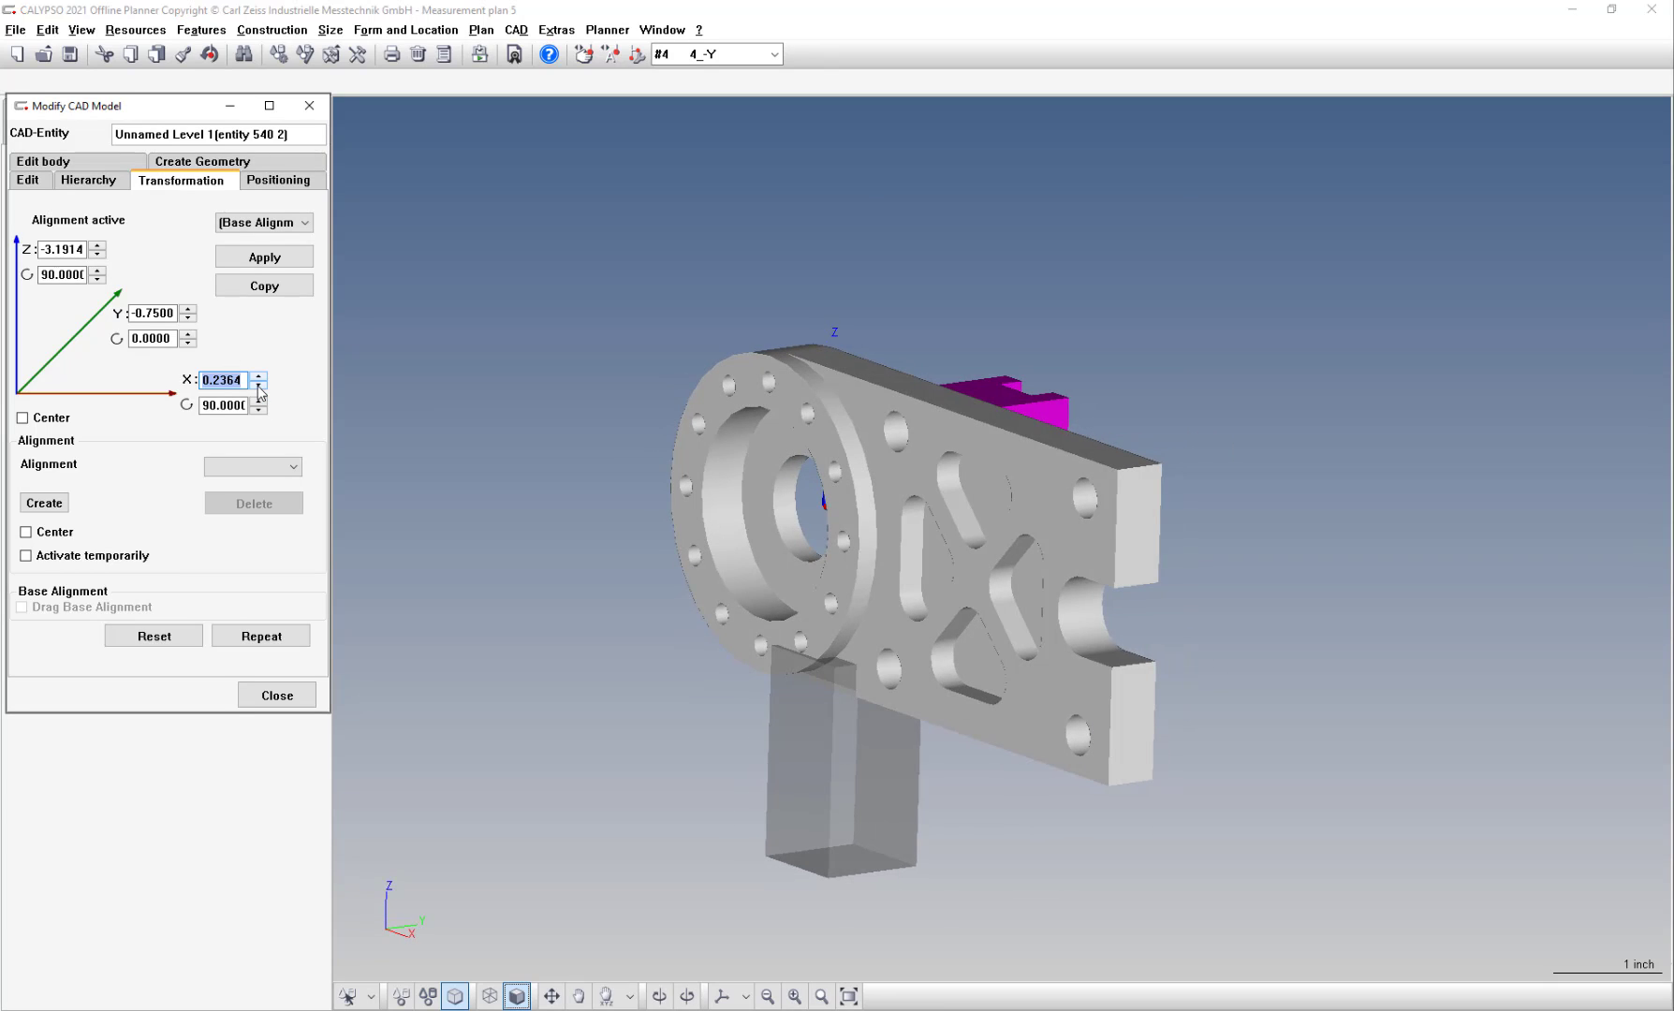
click(261, 394)
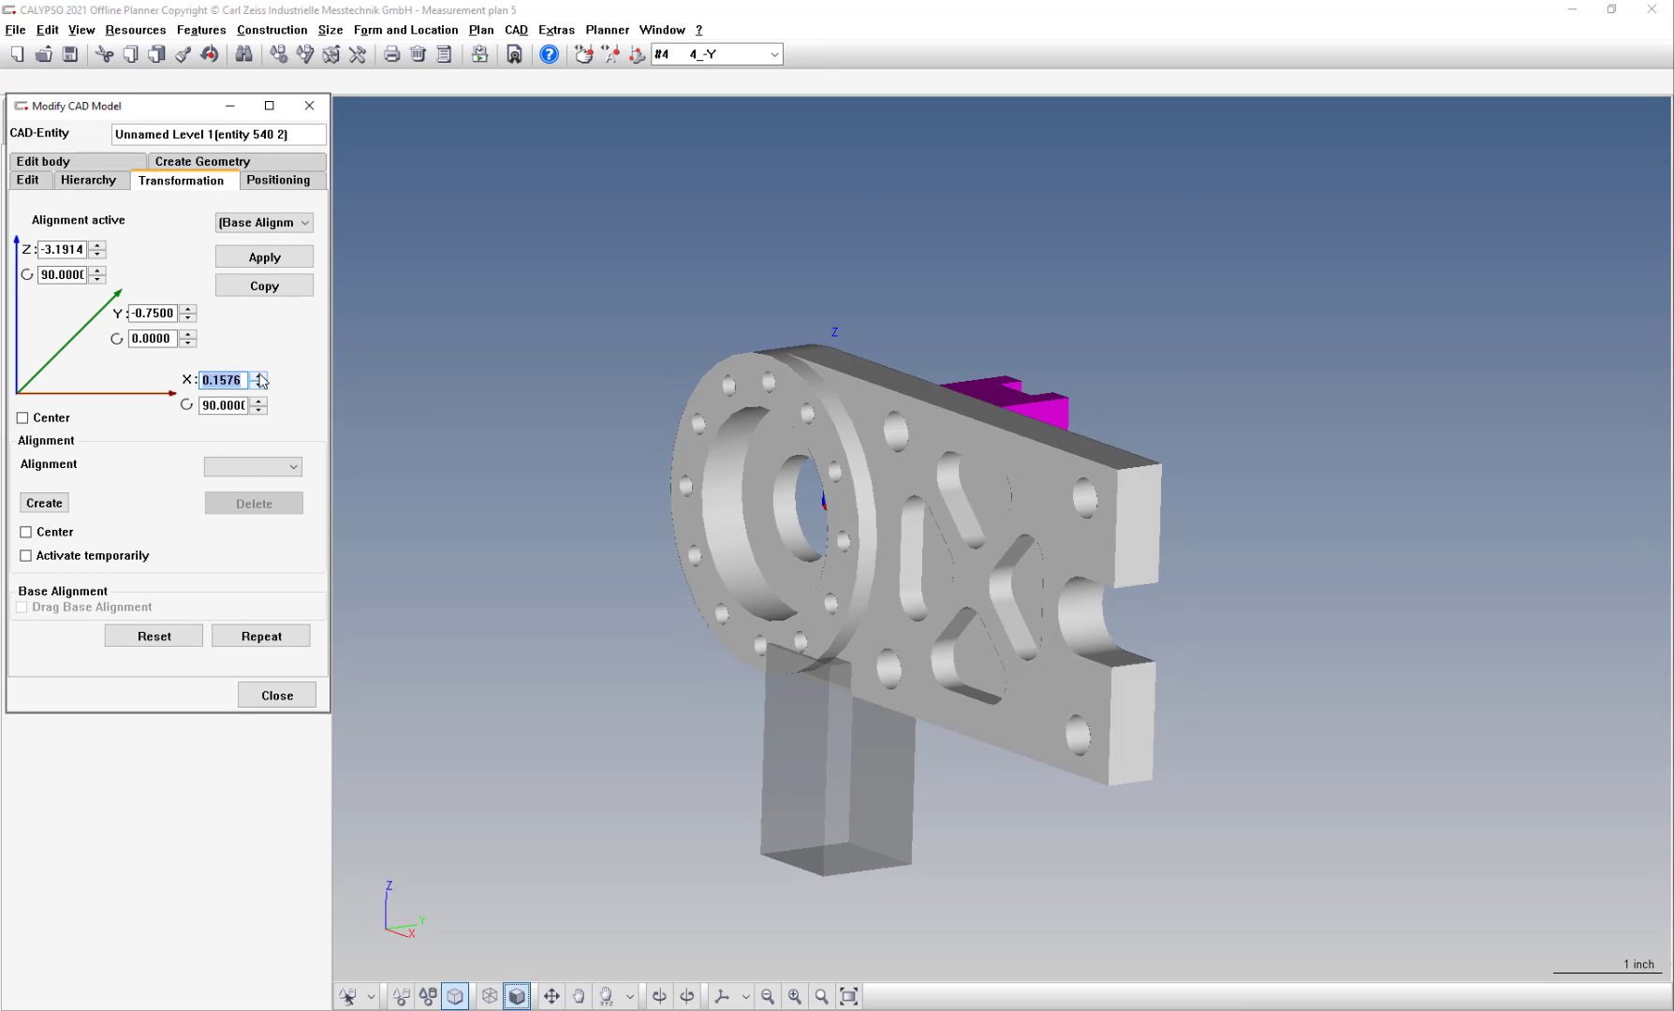
click(260, 376)
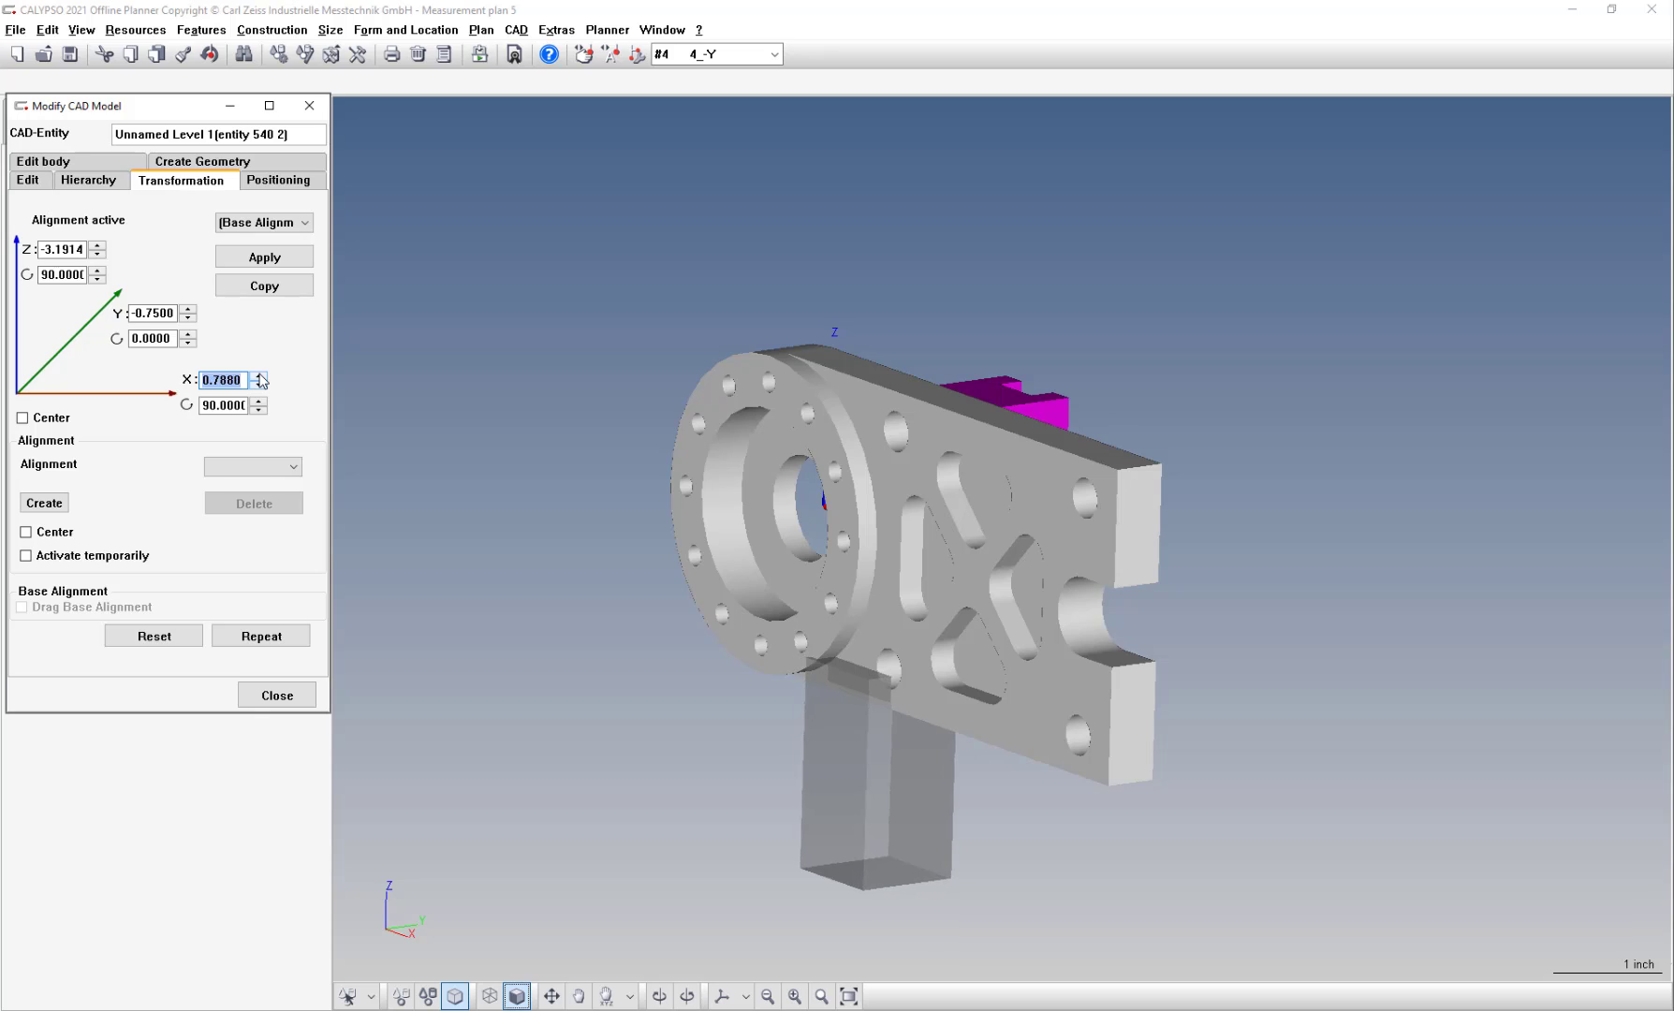
drag(260, 376, 260, 376)
mouse_move(906, 596)
mouse_down()
mouse_move(1105, 566)
mouse_move(1034, 577)
mouse_move(1034, 671)
mouse_up()
scroll(1348, 763, up, 2)
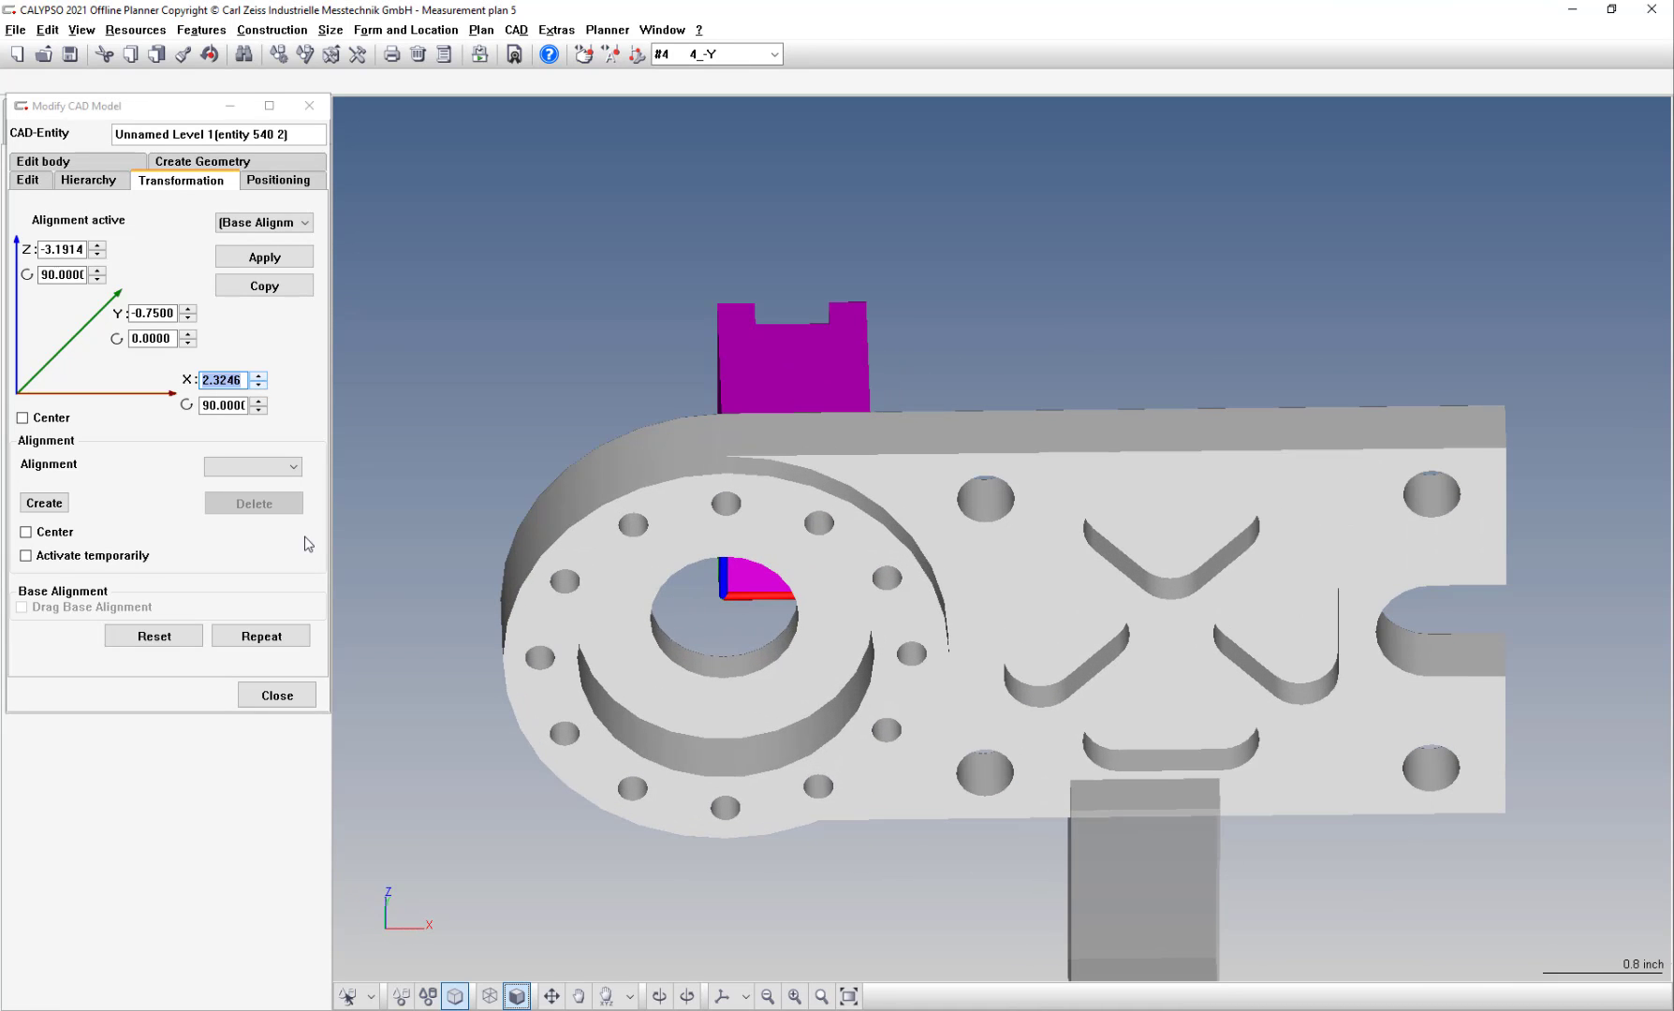
drag(261, 378, 261, 378)
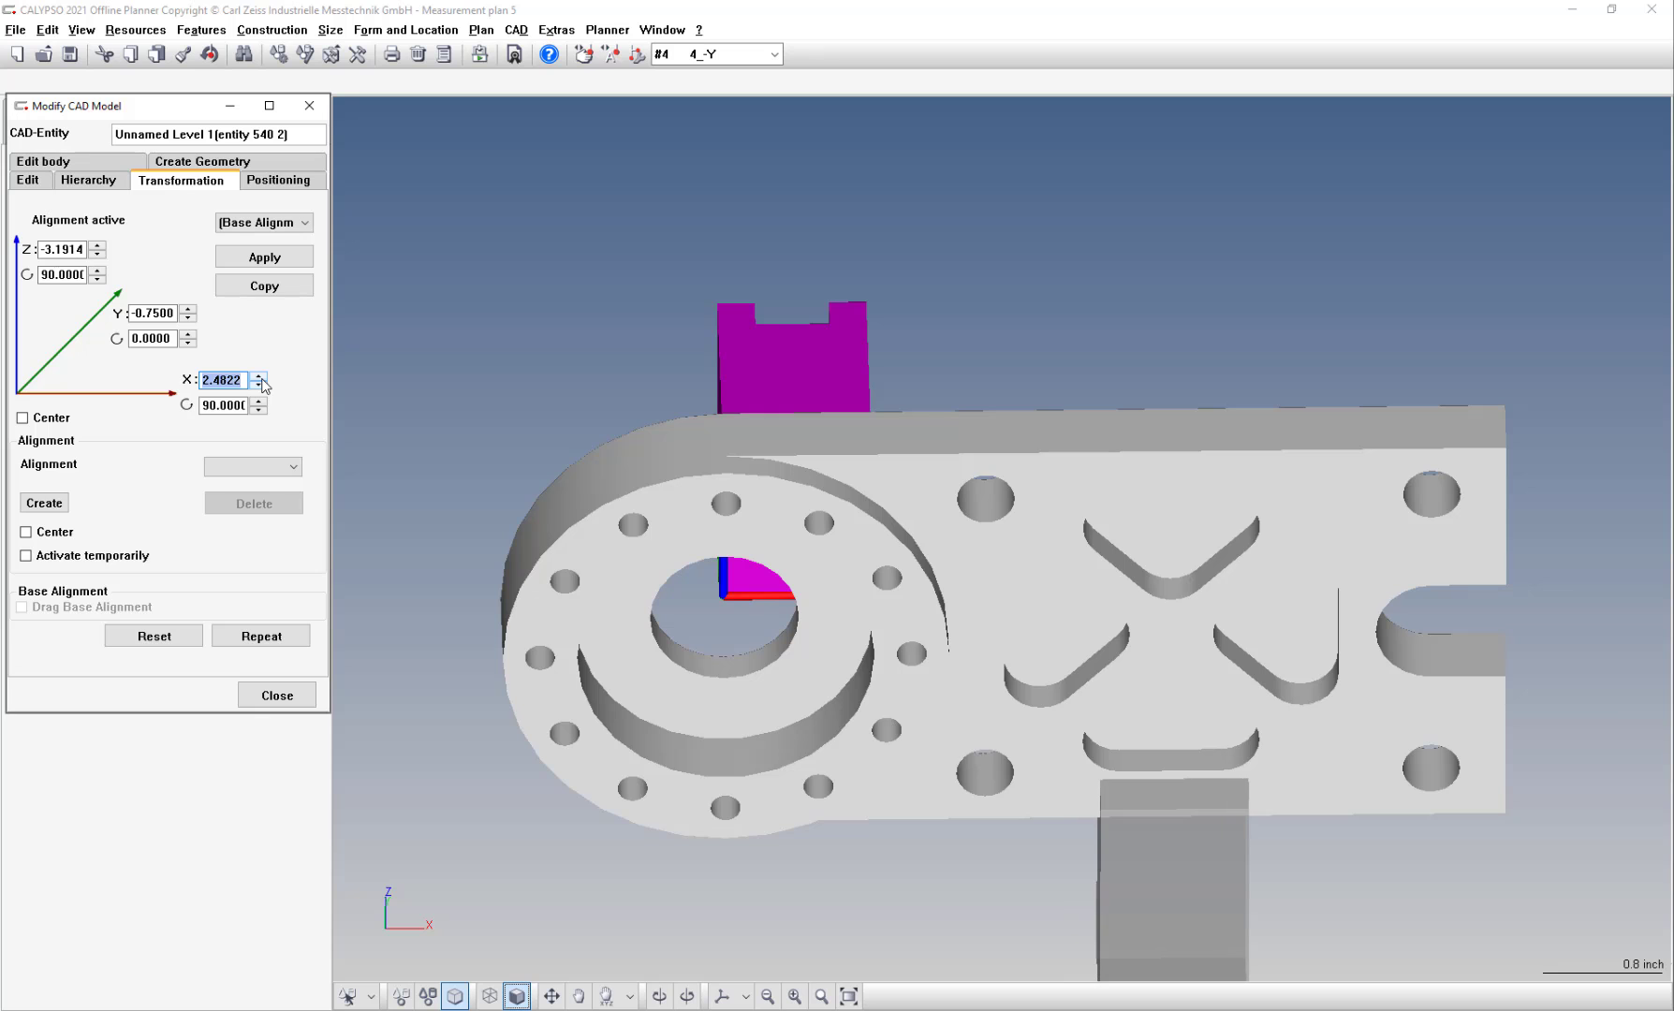
drag(844, 754, 991, 678)
scroll(992, 676, up, 3)
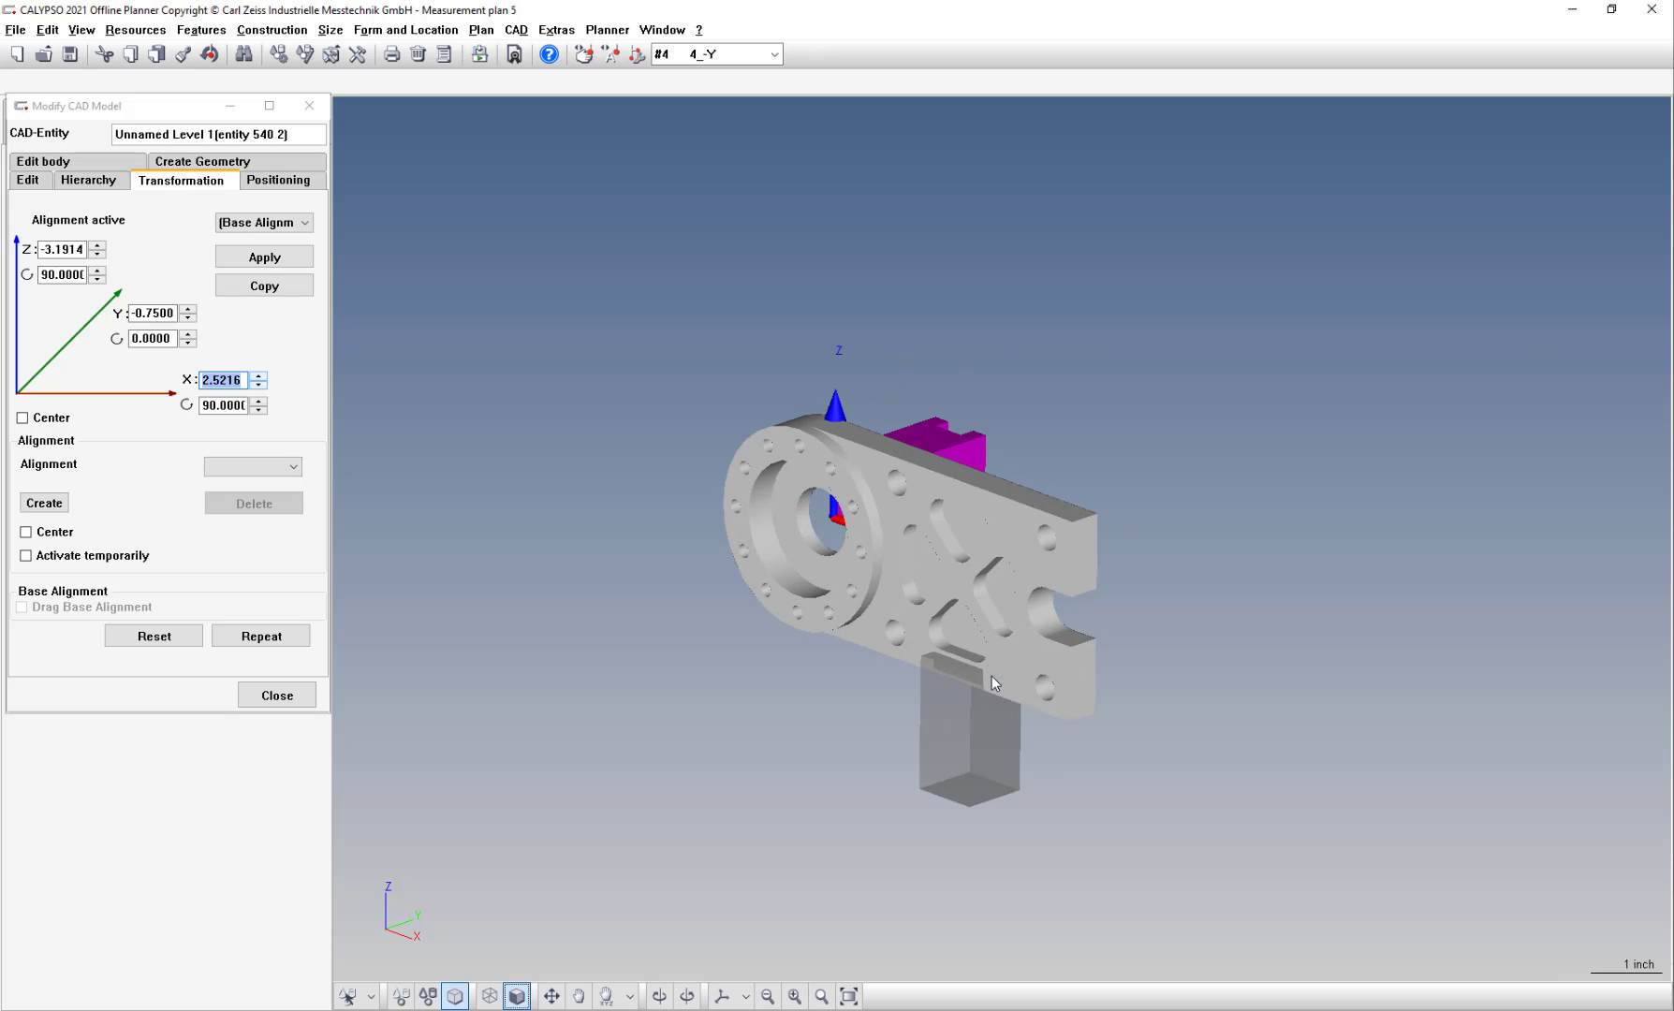
Step: Apply the transformation to the fixture and finish modifying the CAD model
drag(1199, 675, 977, 780)
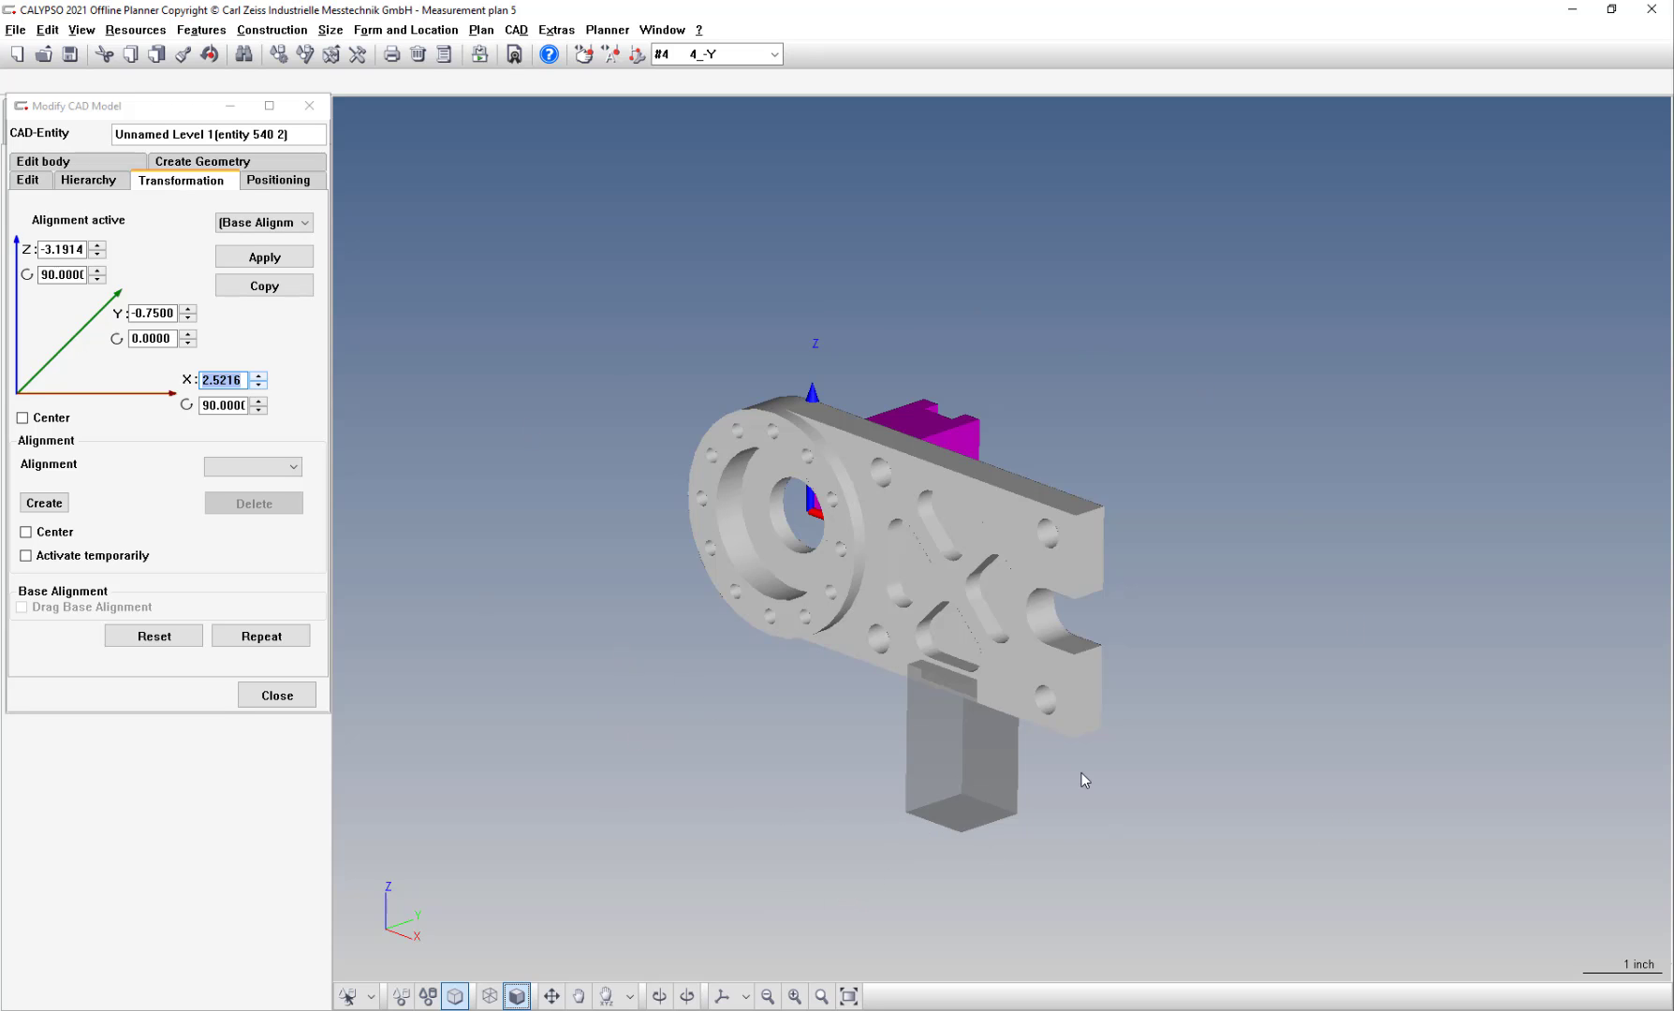
mouse_move(1091, 768)
mouse_down()
mouse_move(906, 735)
mouse_move(1118, 753)
mouse_move(1013, 735)
mouse_move(886, 751)
mouse_move(959, 761)
mouse_move(1084, 731)
mouse_move(1196, 753)
mouse_move(1092, 786)
mouse_up()
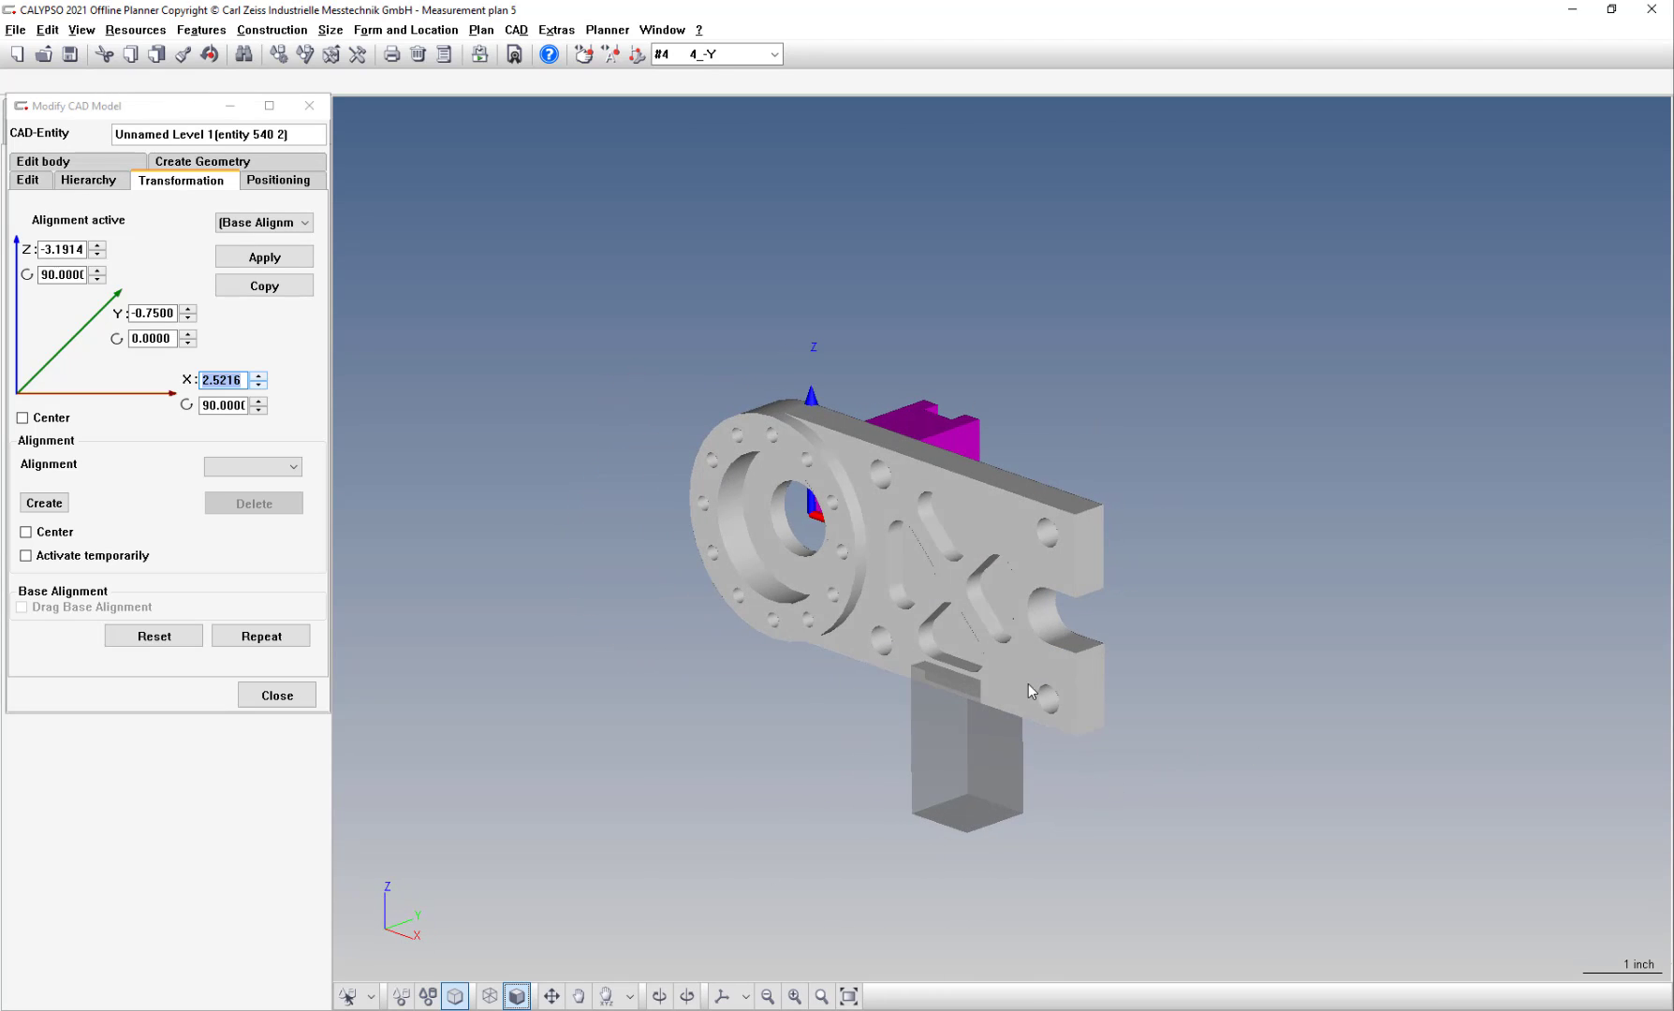
mouse_move(1028, 686)
mouse_down()
mouse_move(1068, 660)
mouse_move(945, 667)
mouse_move(1030, 679)
mouse_up()
click(264, 257)
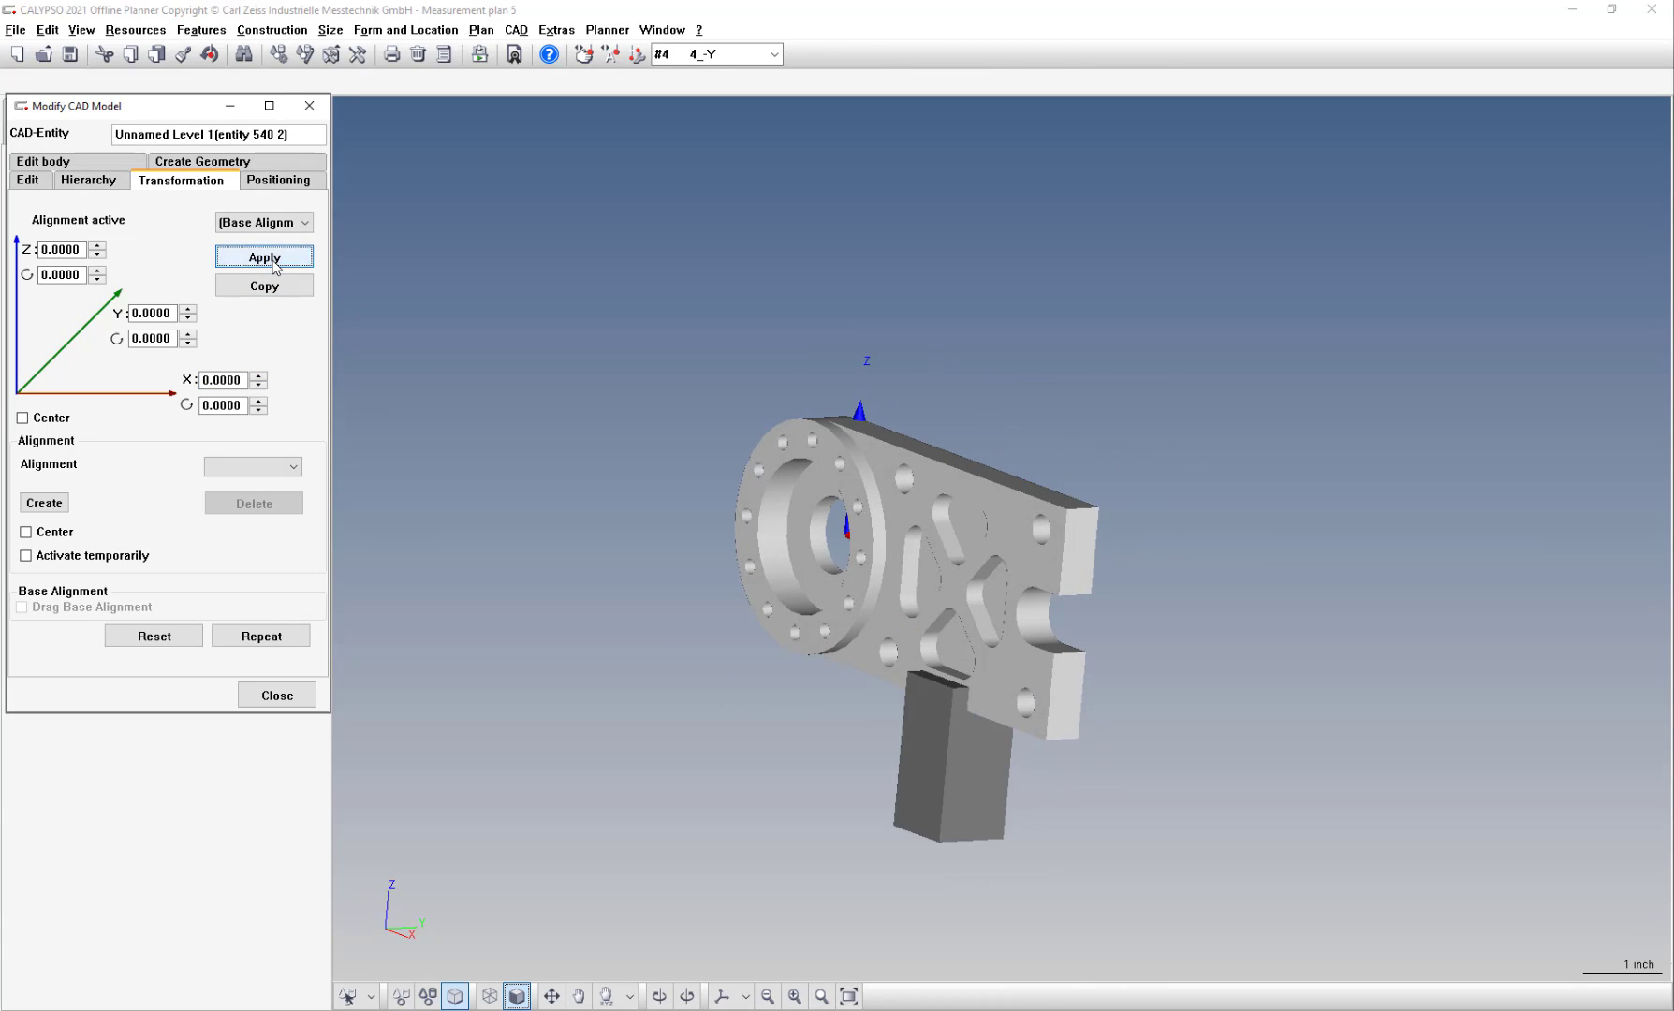
click(277, 695)
drag(580, 676, 1197, 639)
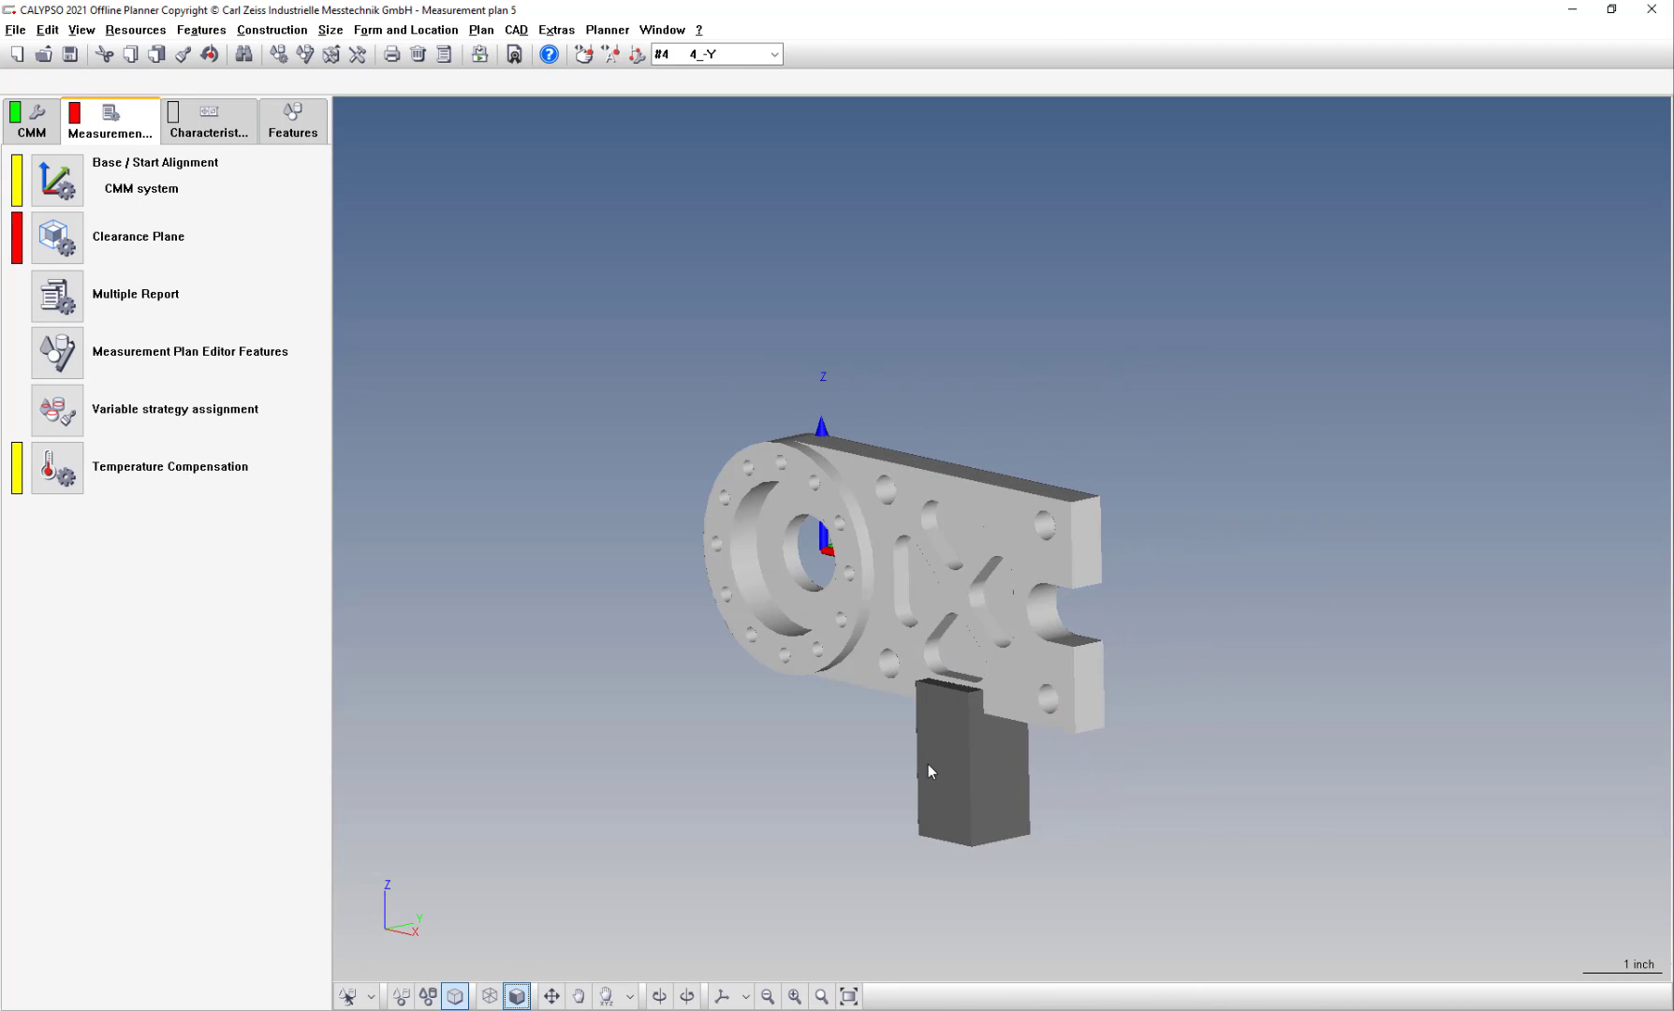
drag(930, 770, 871, 740)
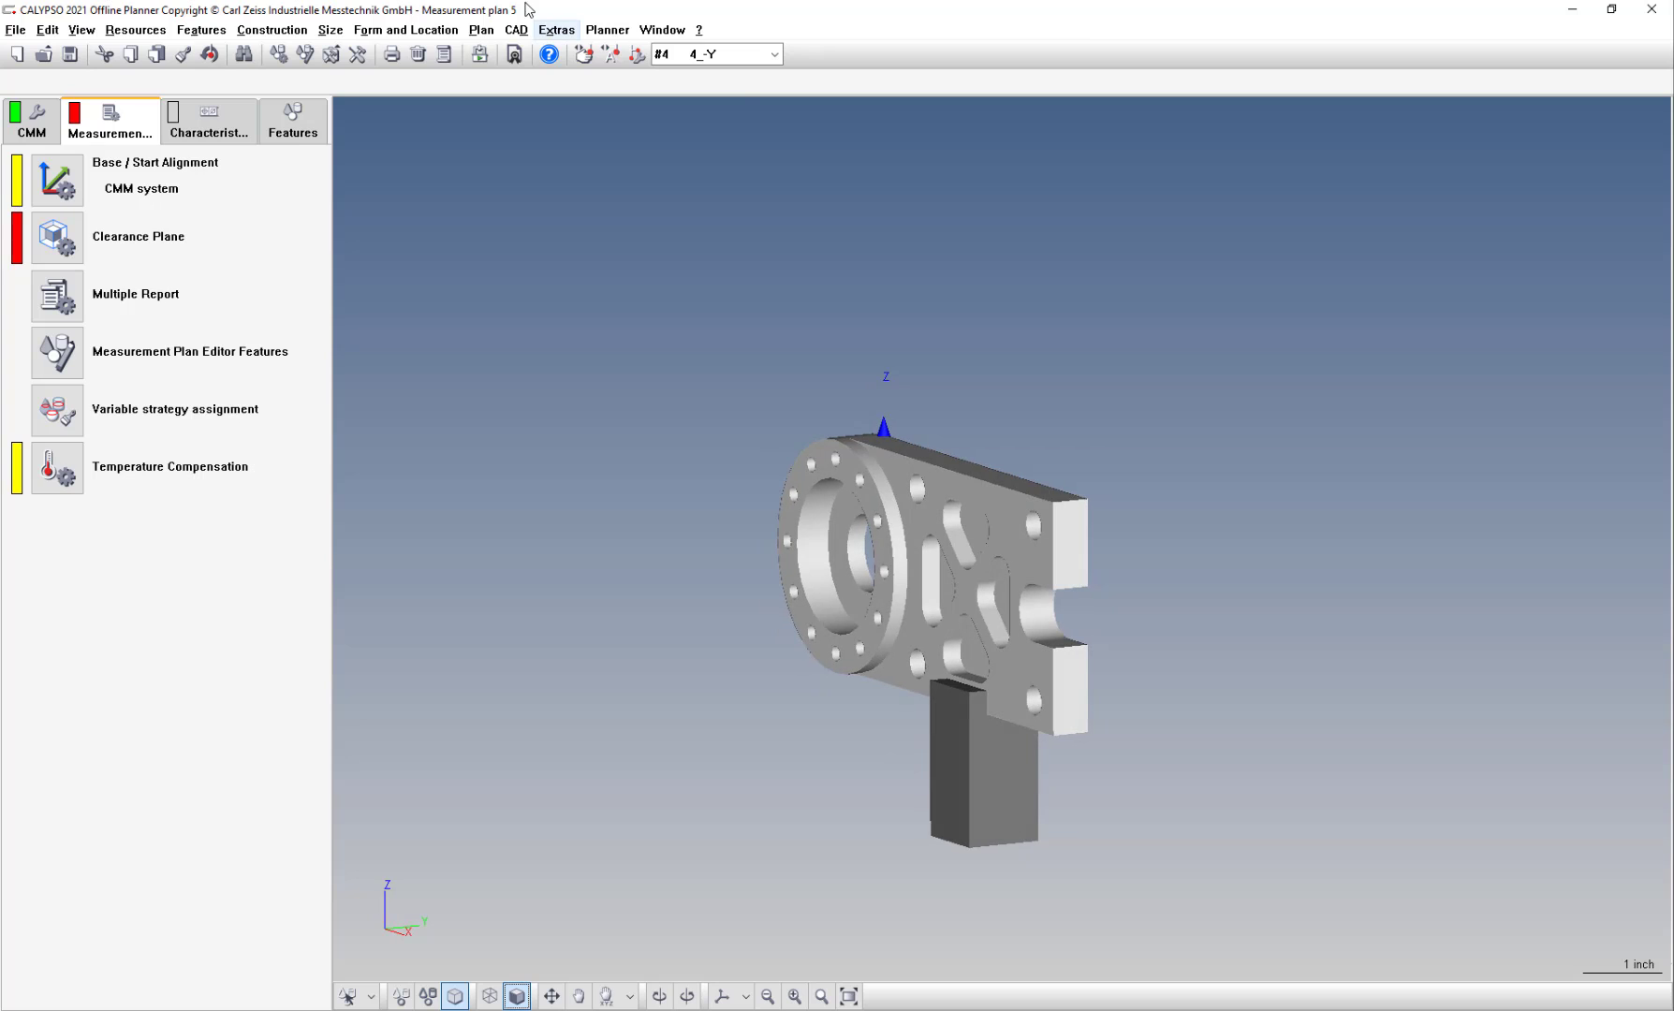
Step: Reopen the CAD entity modification and show the model's hierarchy
click(516, 30)
mouse_move(541, 52)
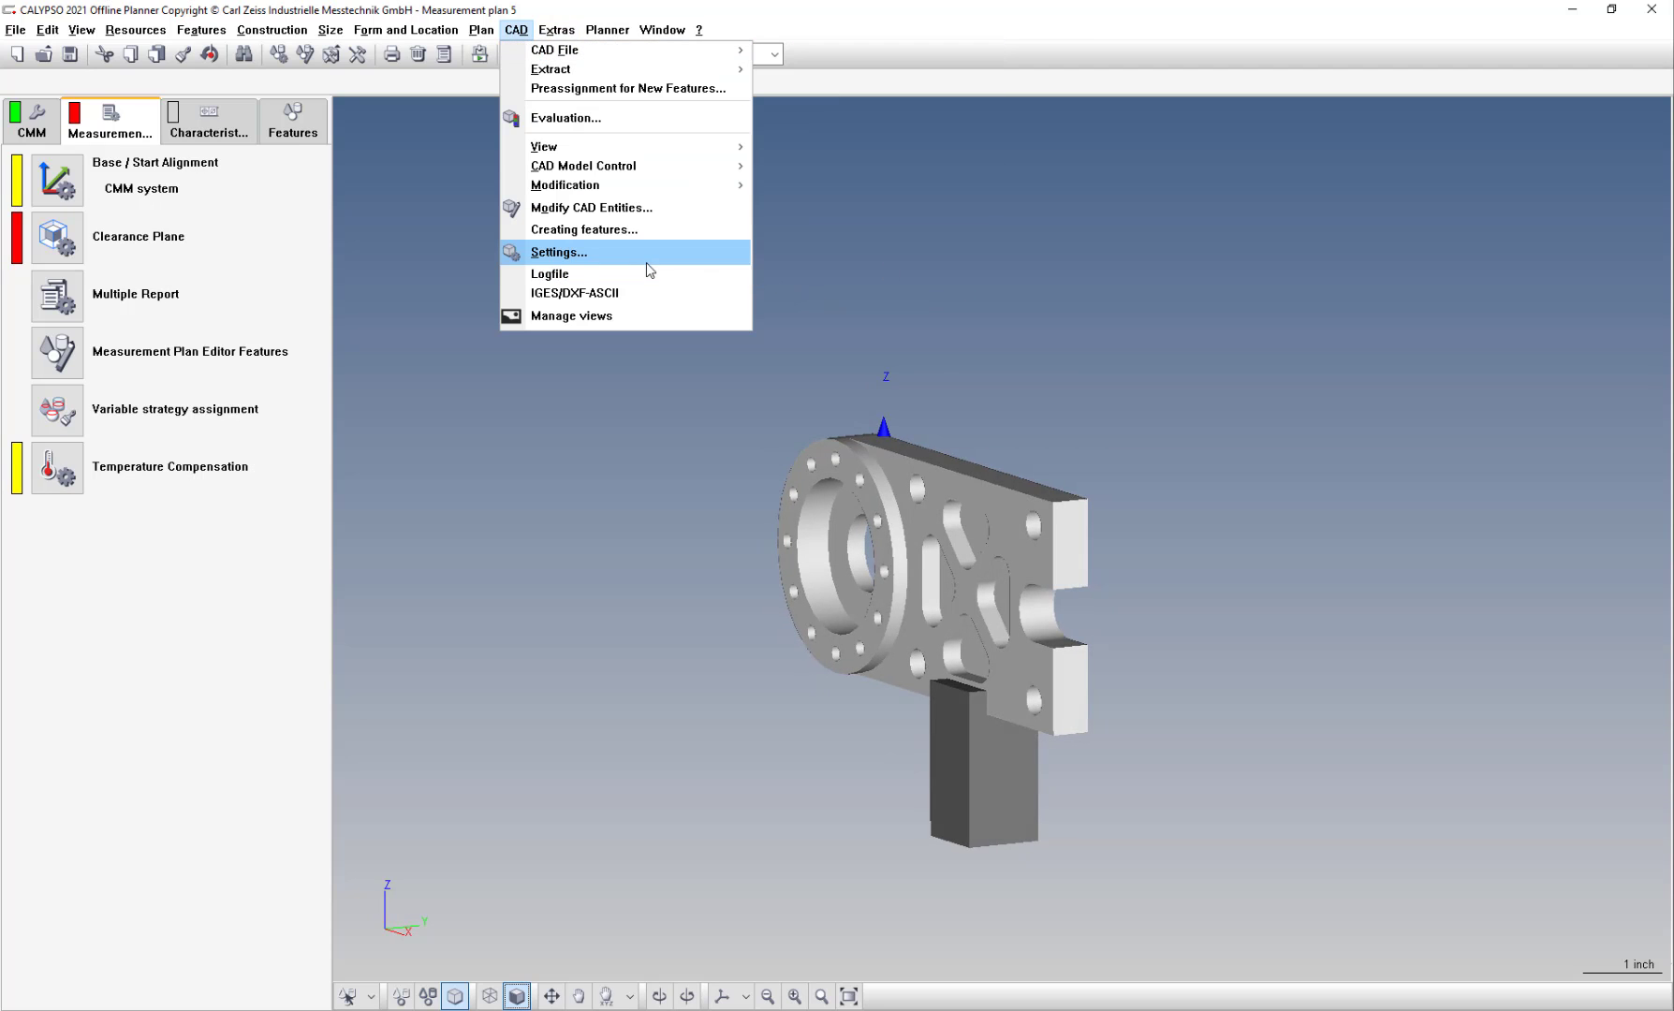
click(618, 207)
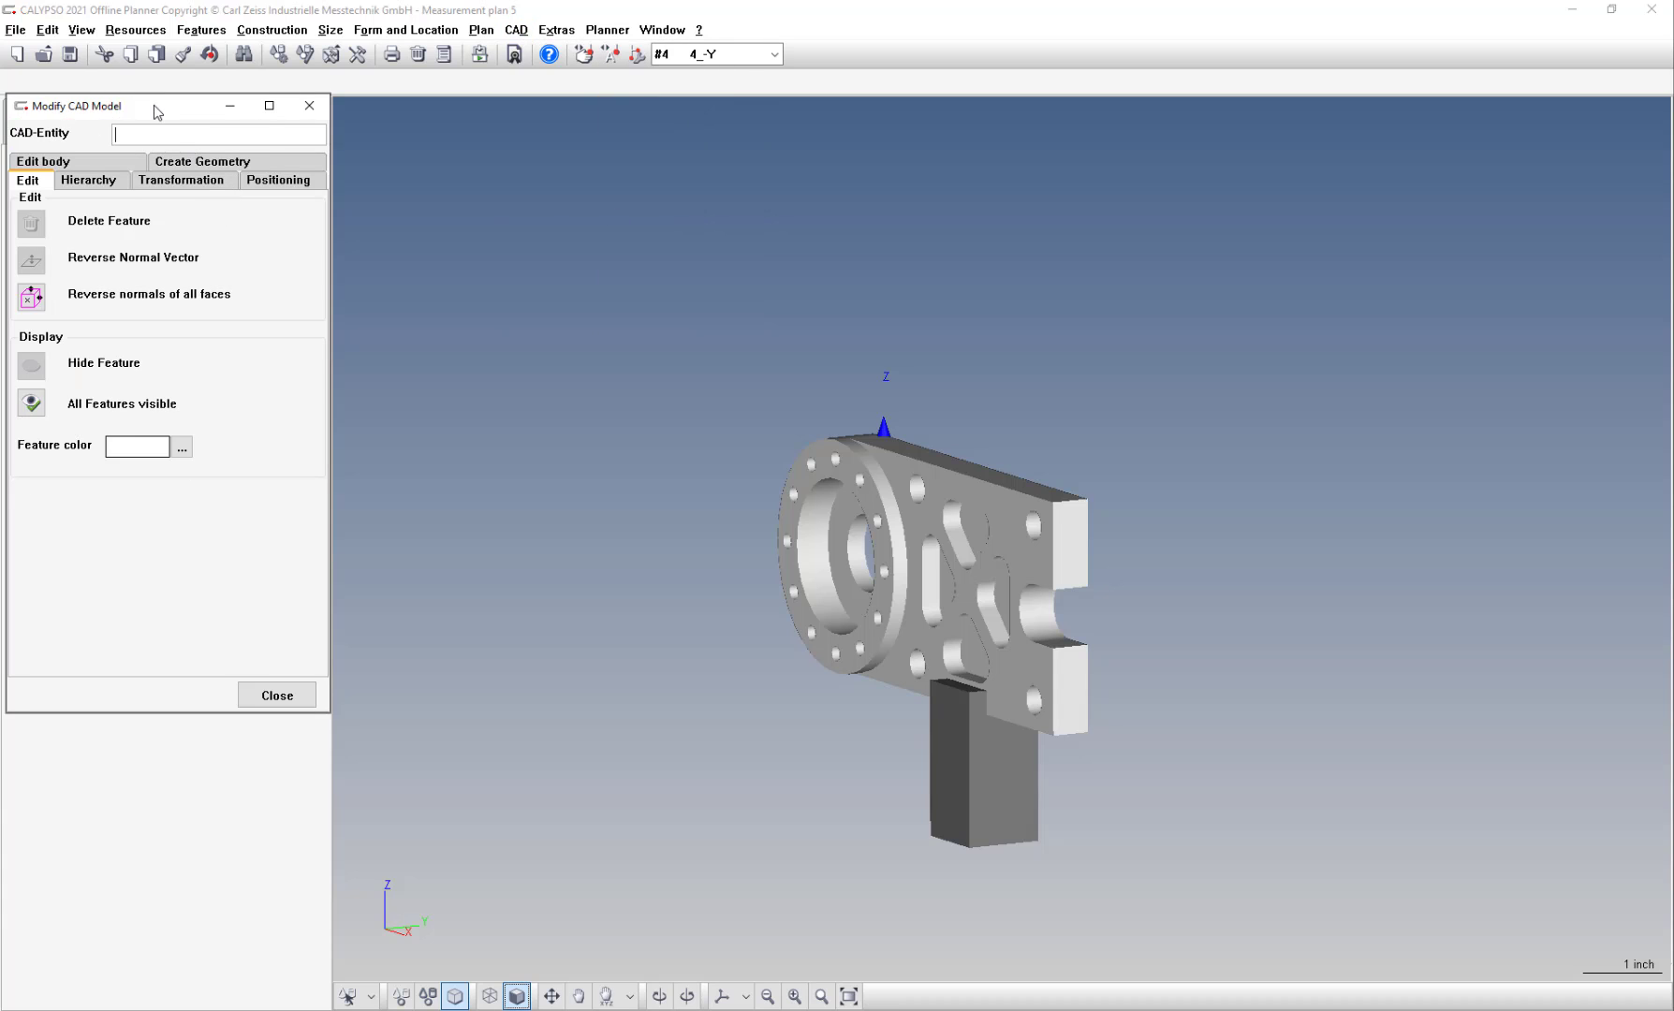
drag(157, 112, 311, 93)
click(344, 163)
click(251, 163)
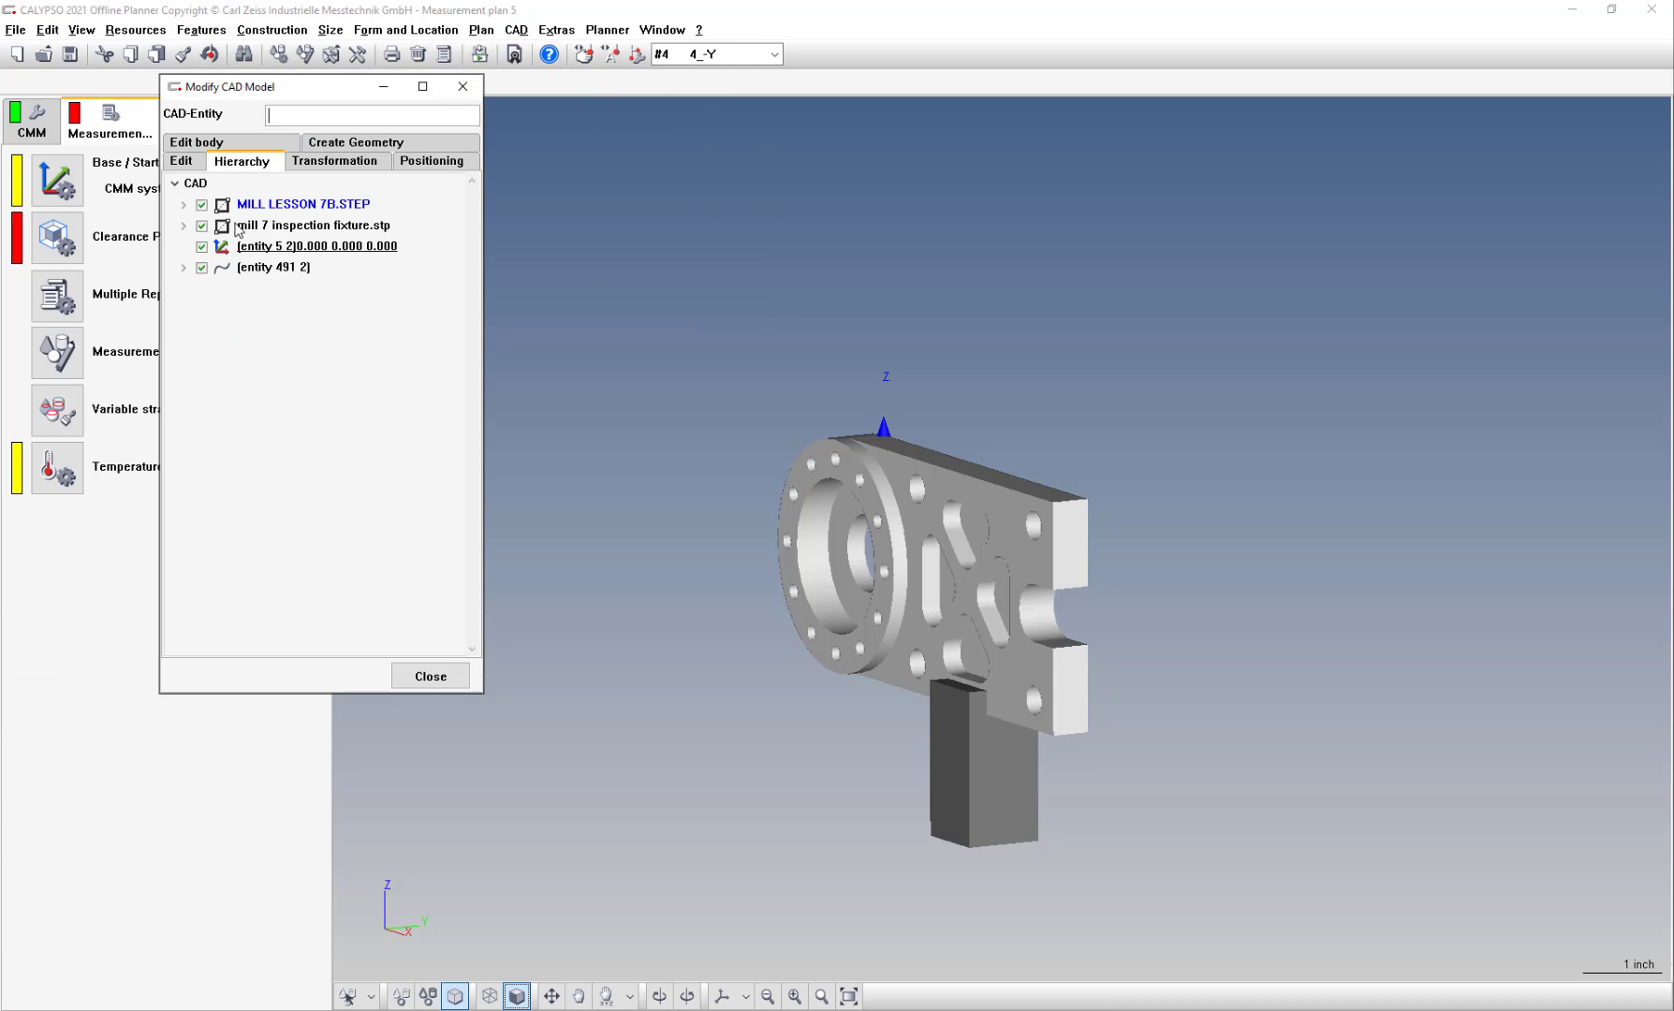
Step: Examine the part, the inspection fixture and the remaining entities in the CAD hierarchy, including the fixture's available options, and close it
click(240, 226)
click(251, 206)
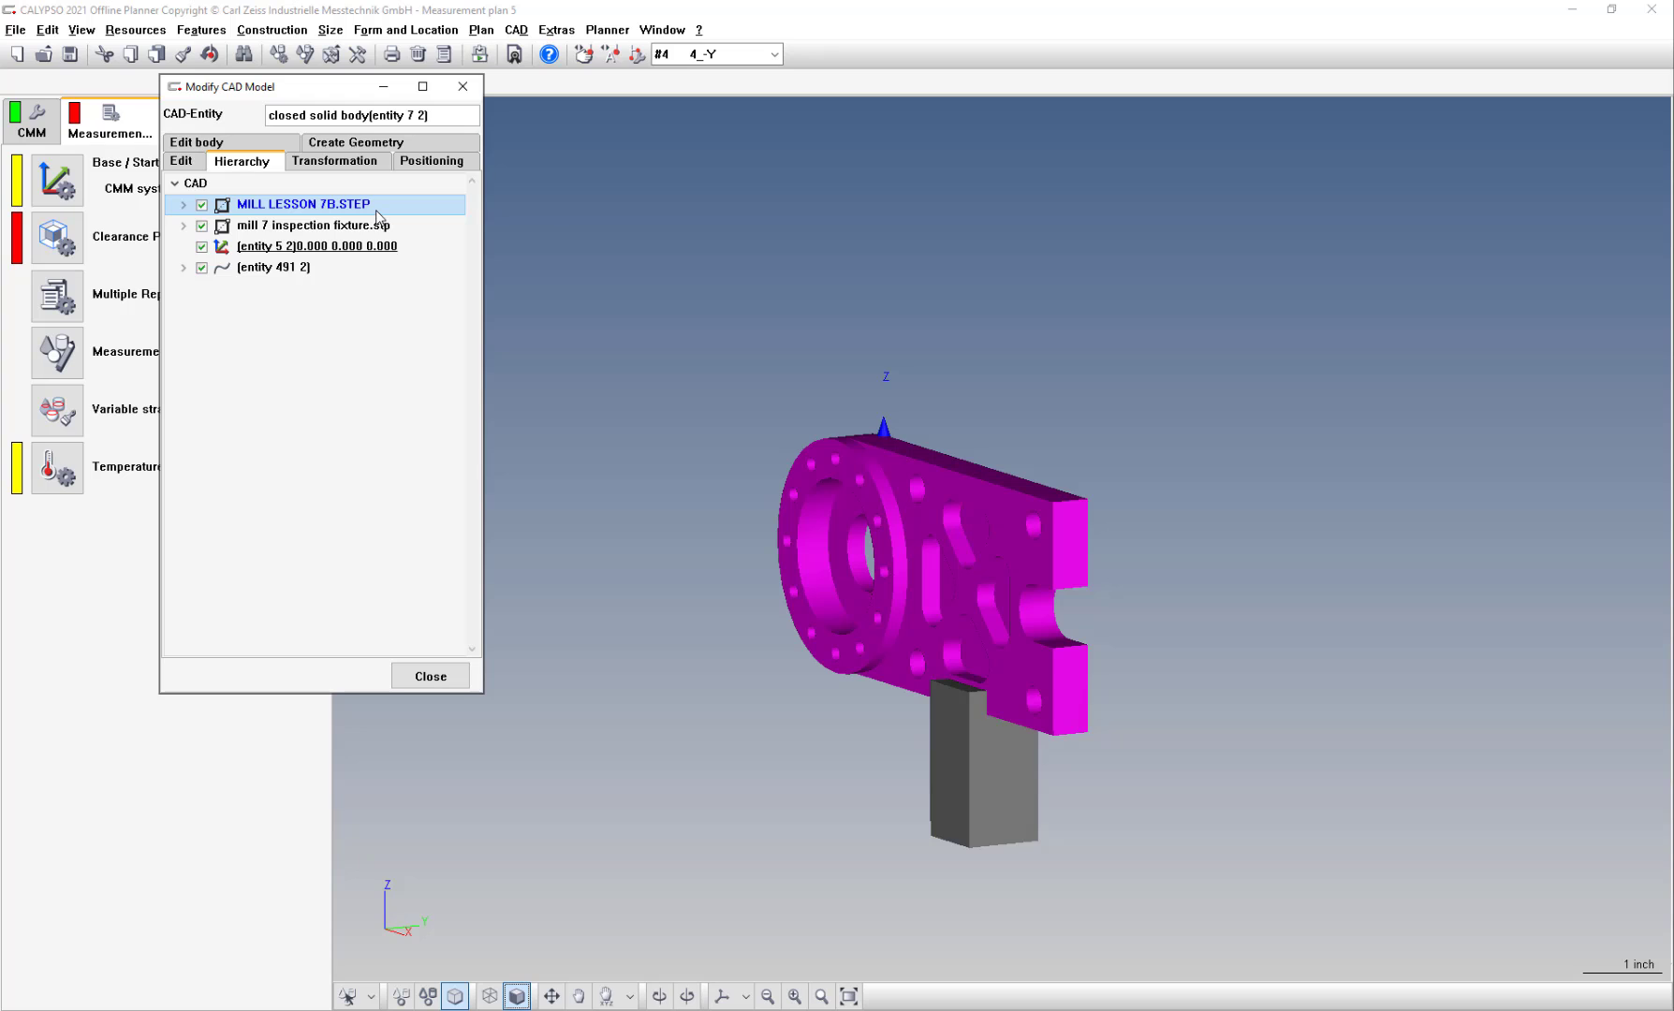
right_click(374, 209)
click(294, 227)
right_click(294, 227)
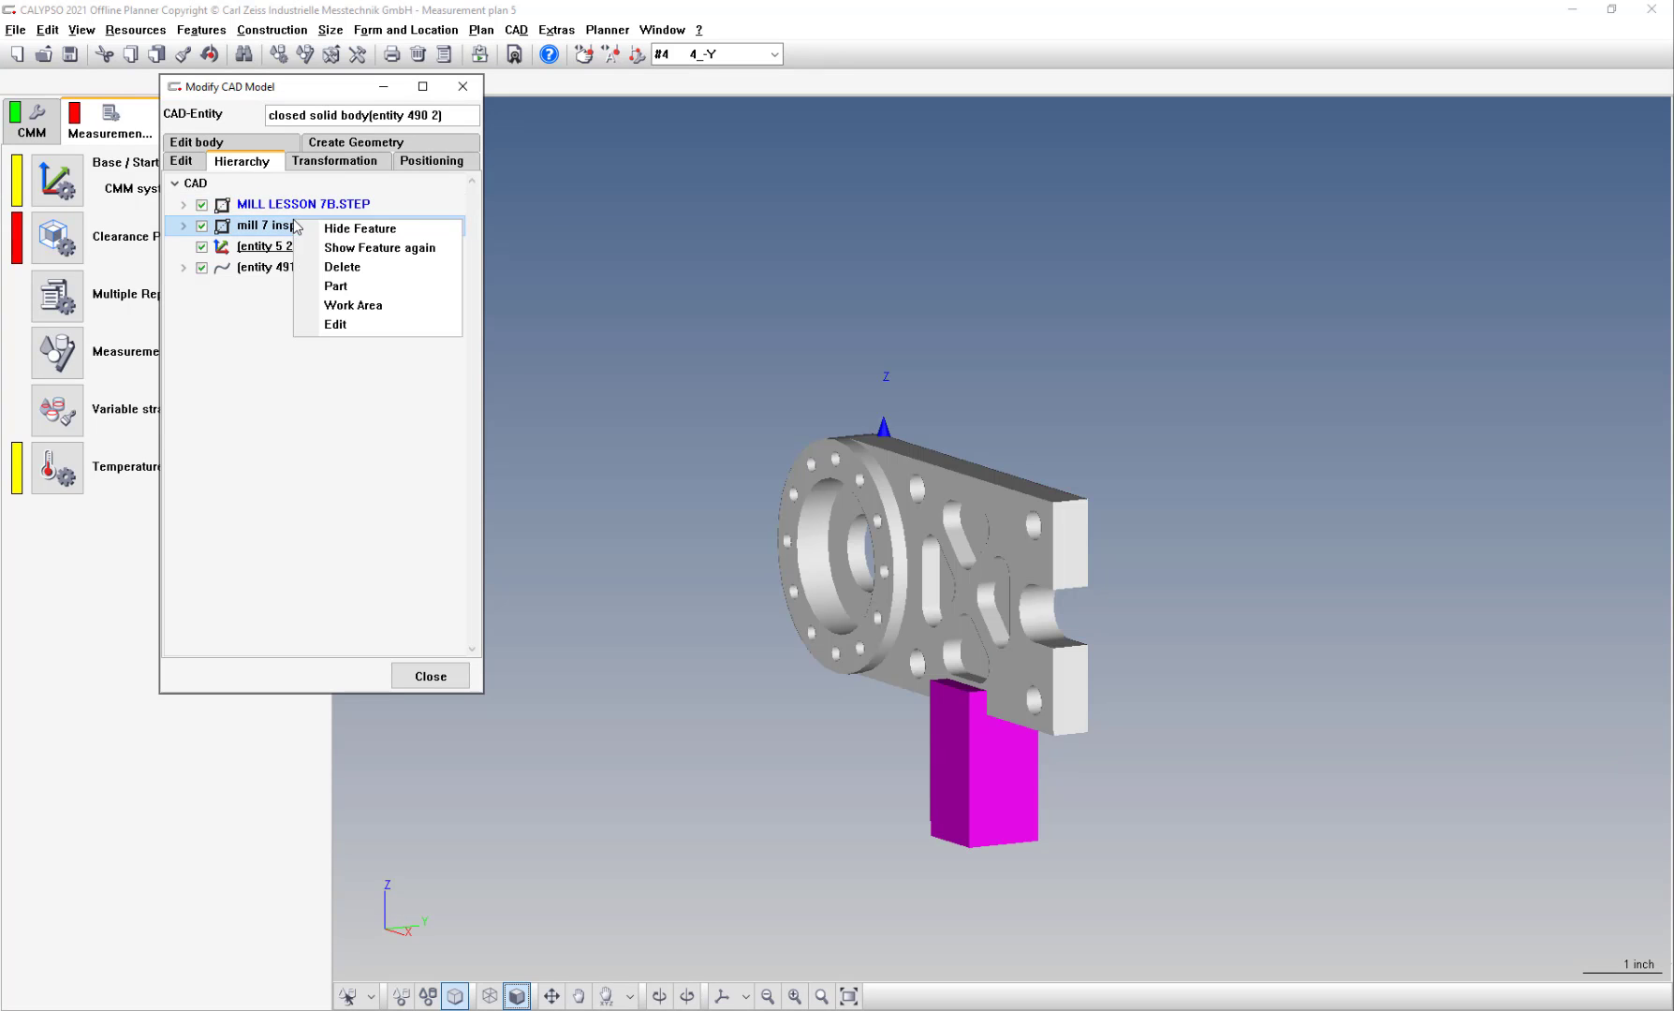
click(270, 291)
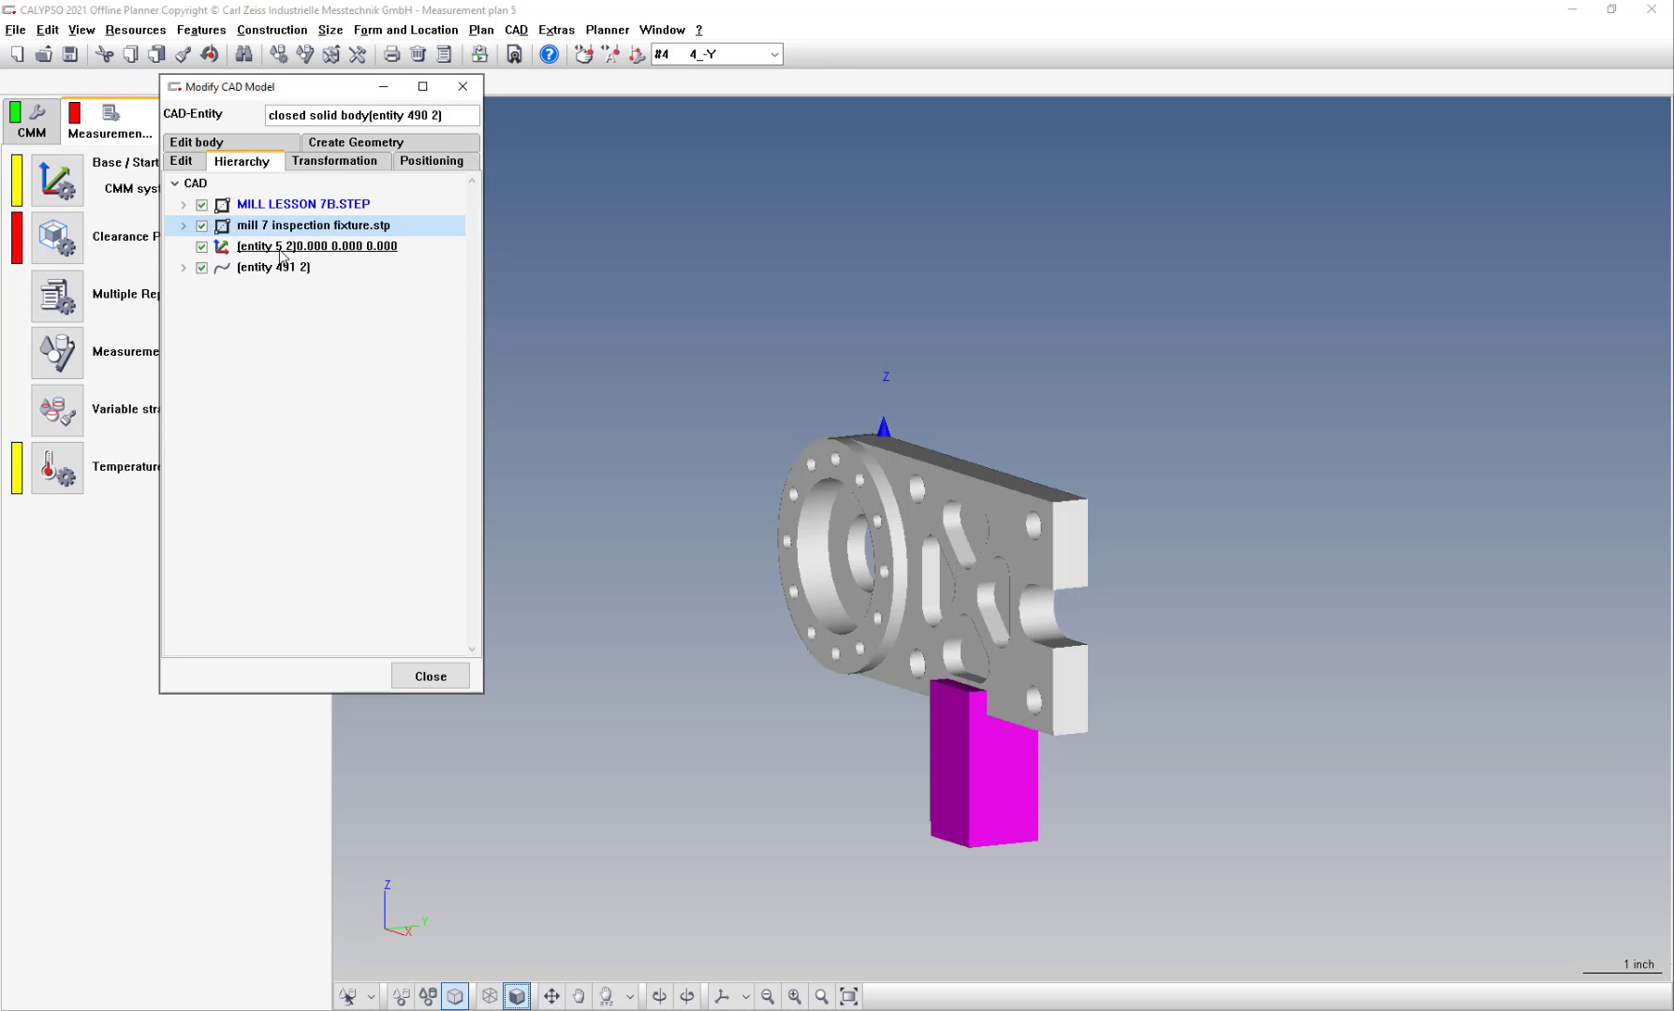
click(278, 250)
click(279, 268)
click(462, 86)
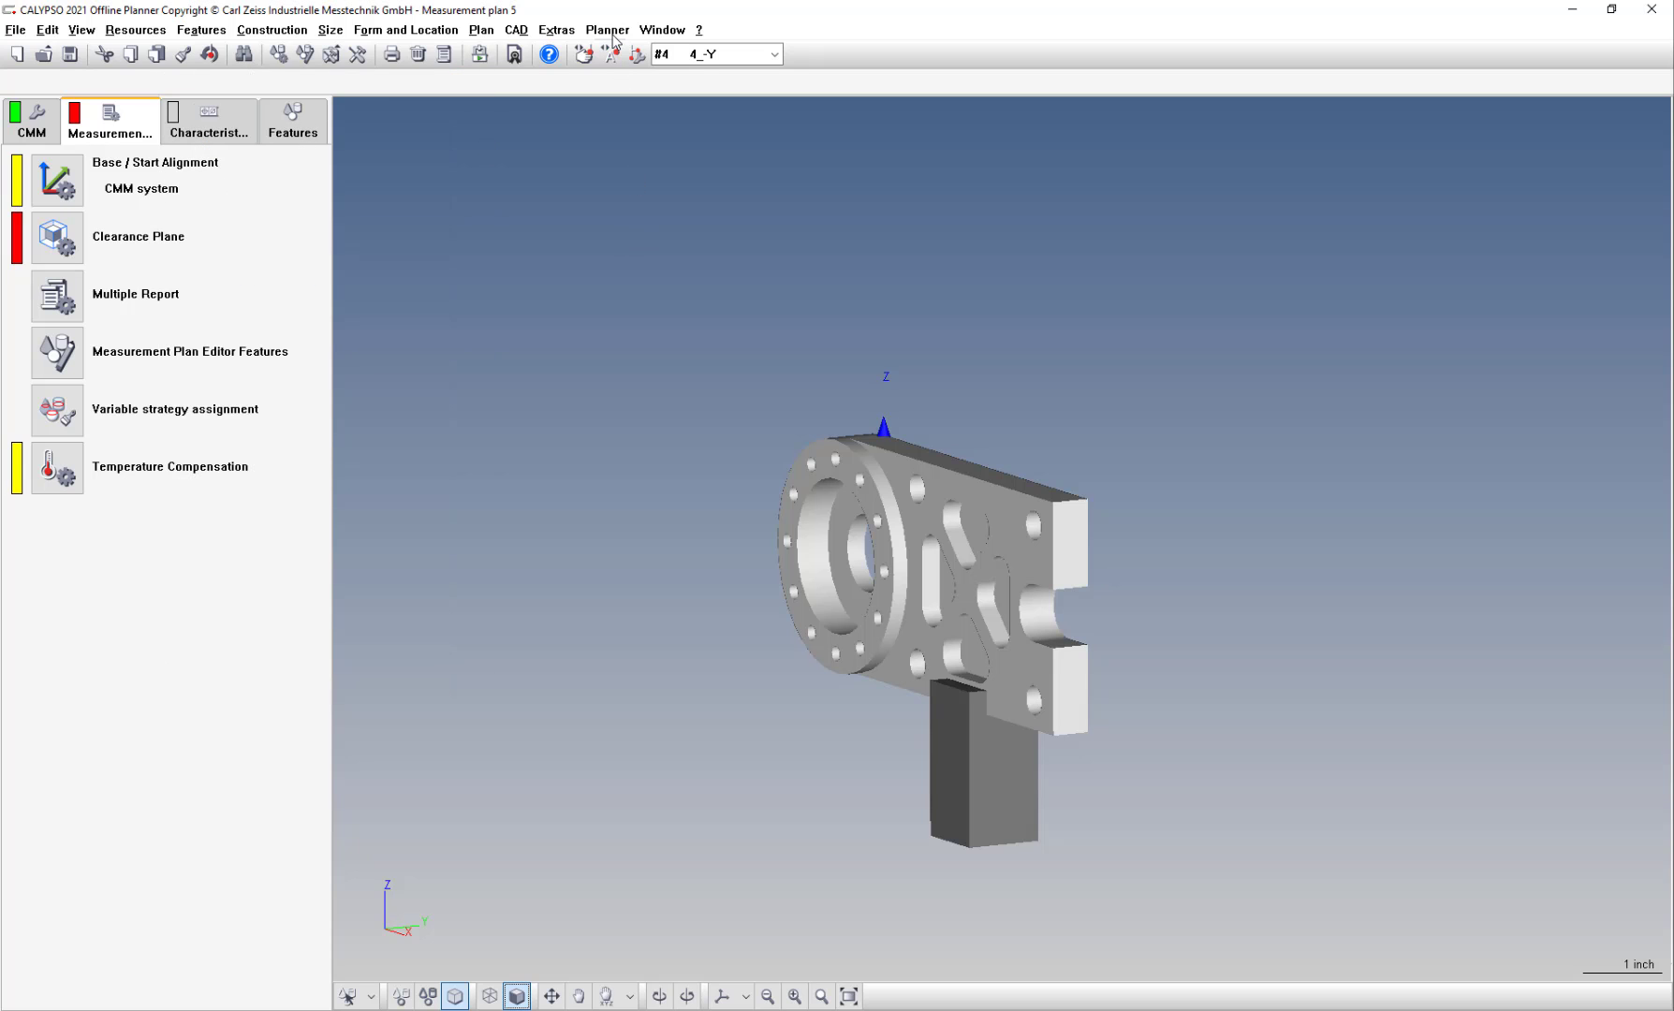
Step: Reopen the CAD entity modification, compare its Transformation and Positioning options, and close it without modifying the model
drag(1070, 655, 879, 749)
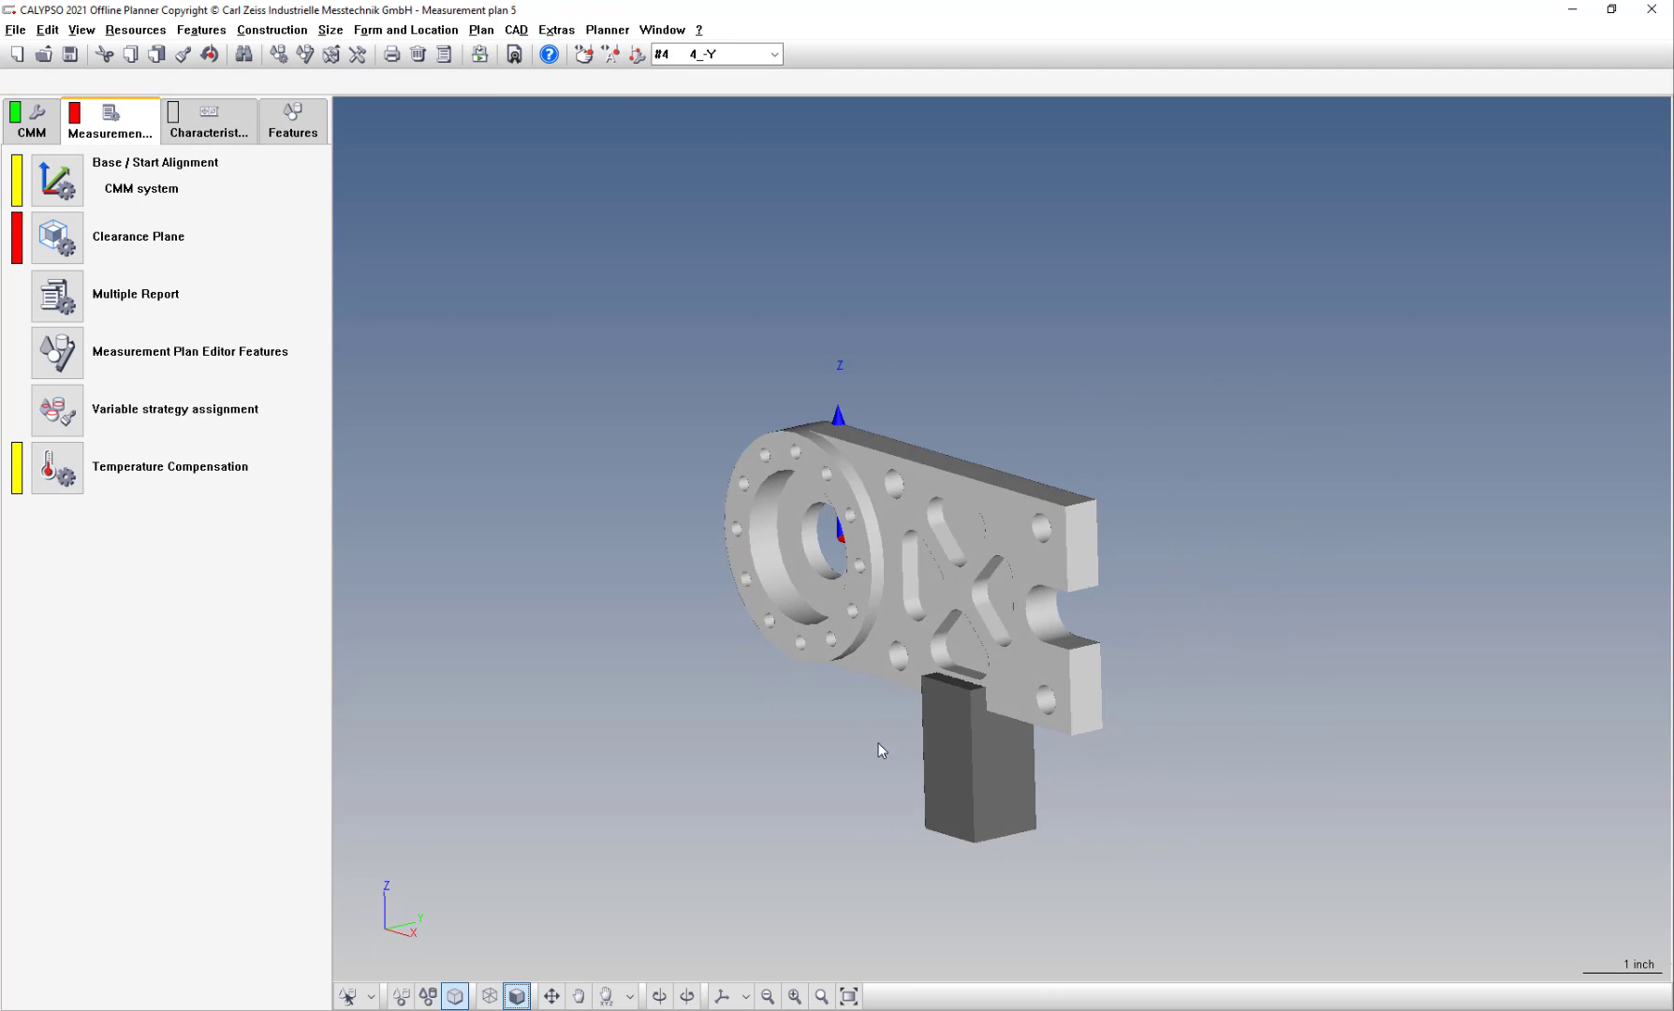
click(516, 30)
click(516, 30)
click(516, 30)
click(587, 208)
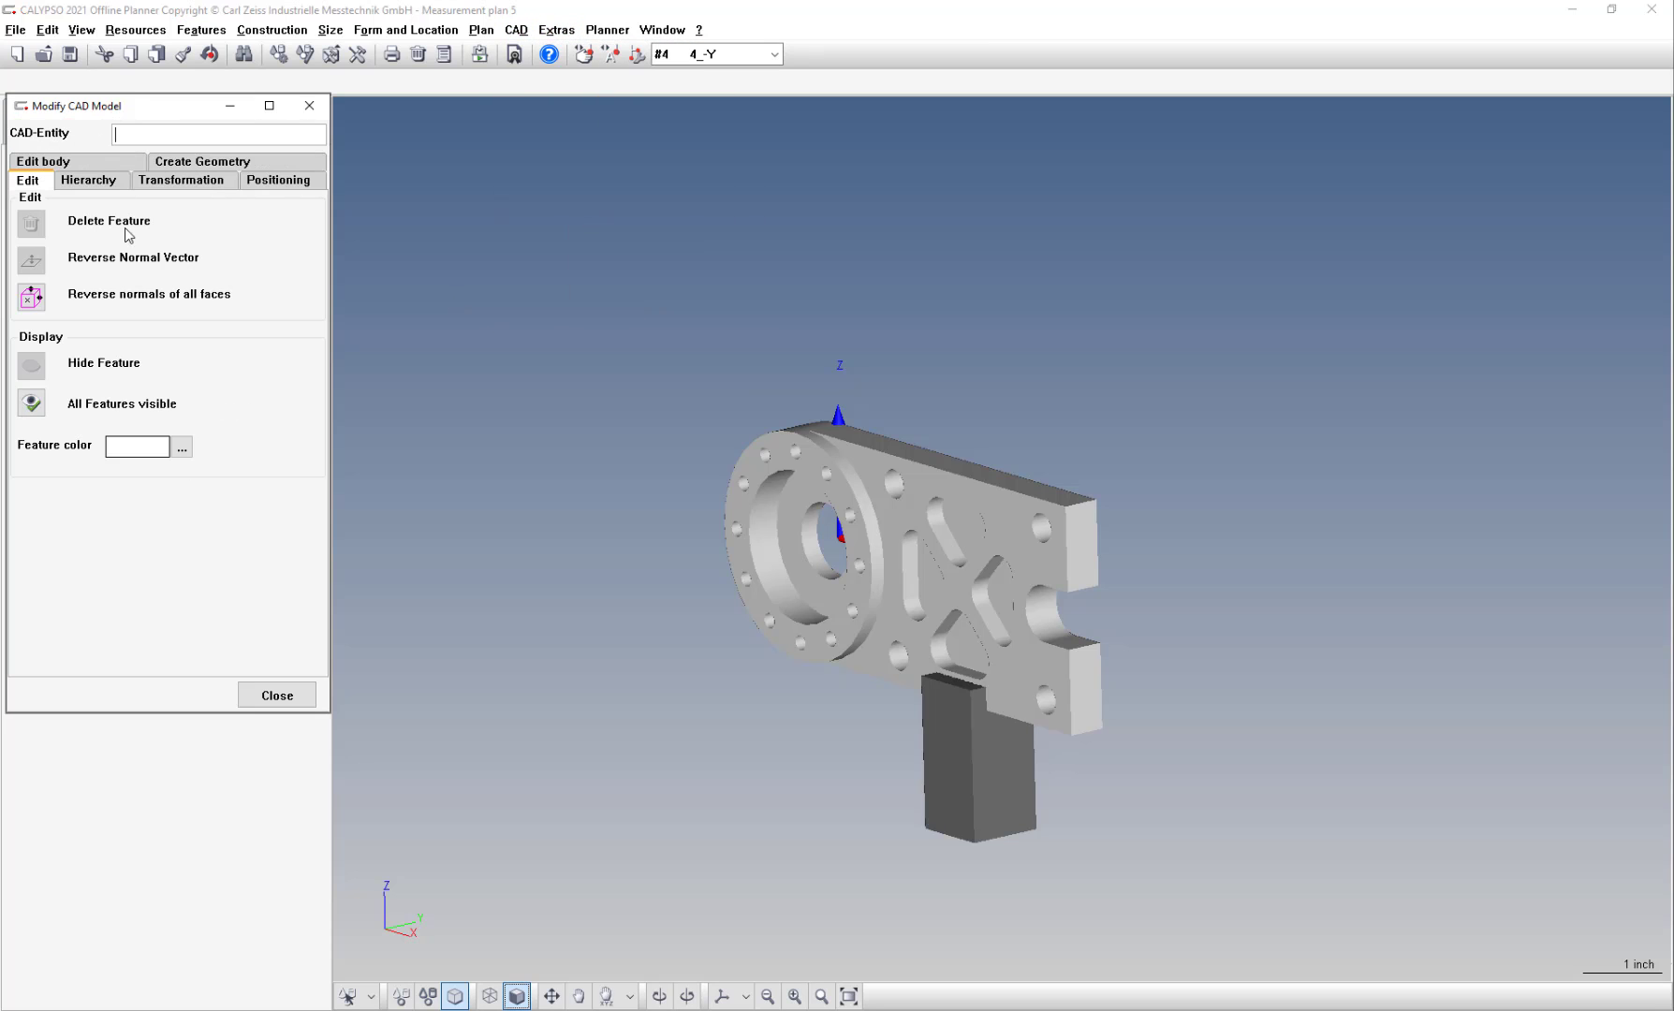
click(104, 182)
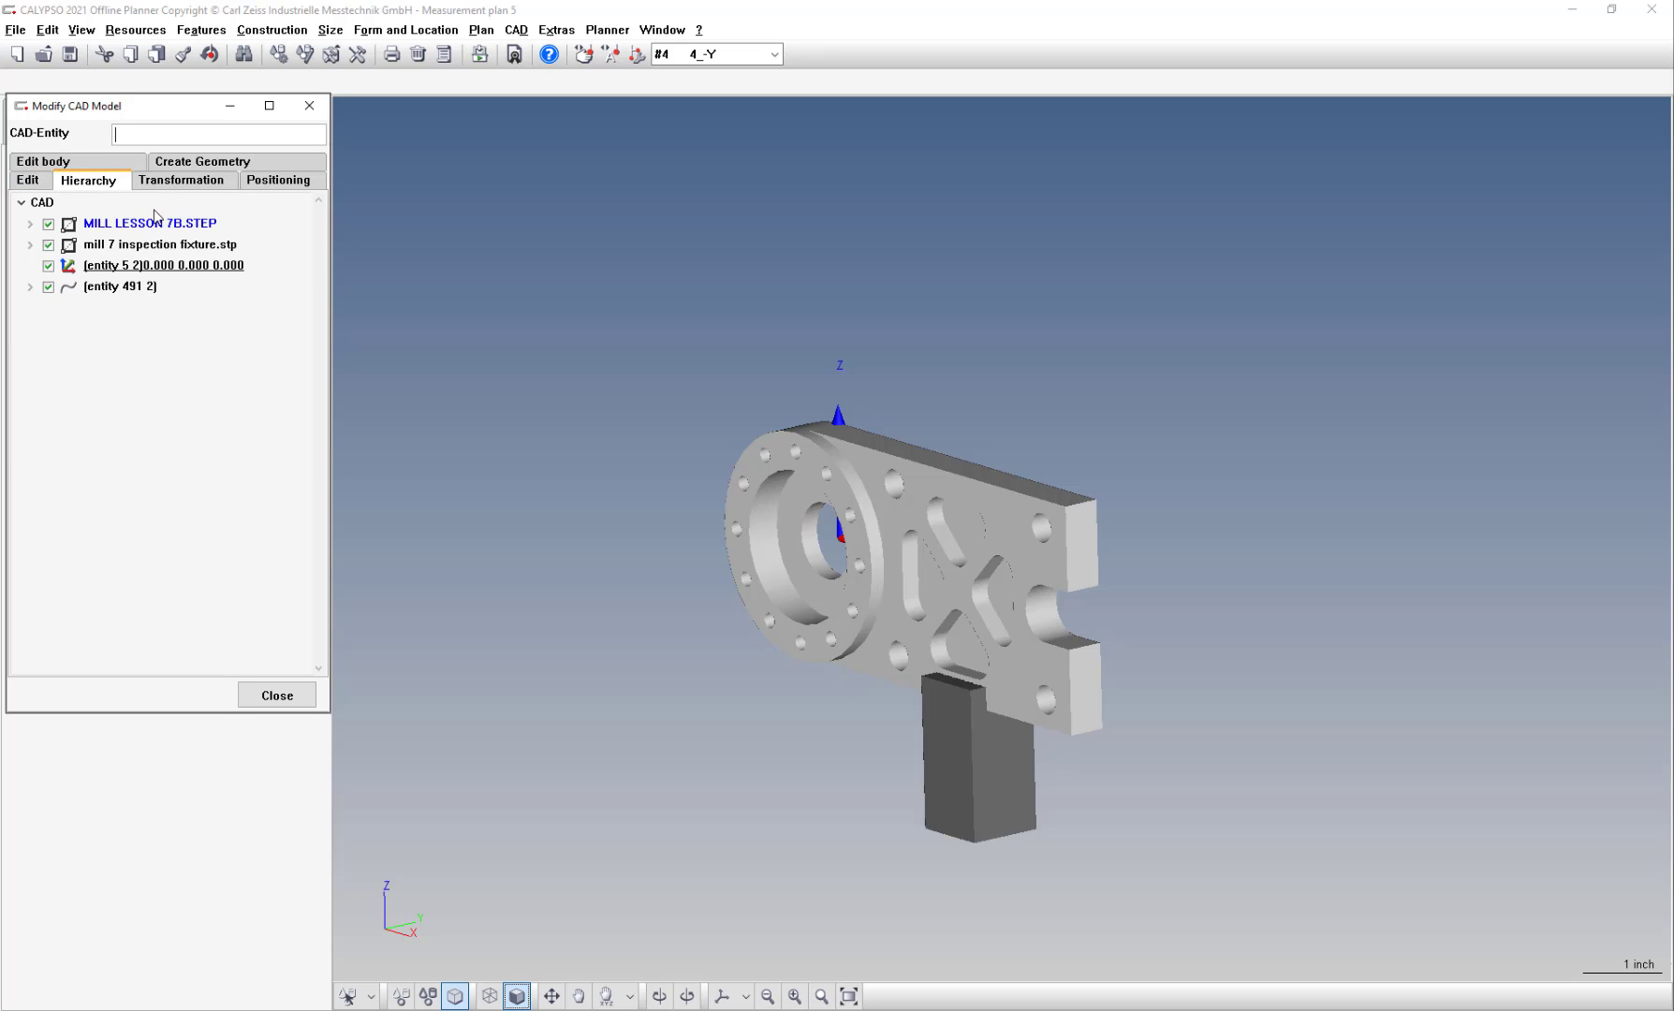
click(176, 181)
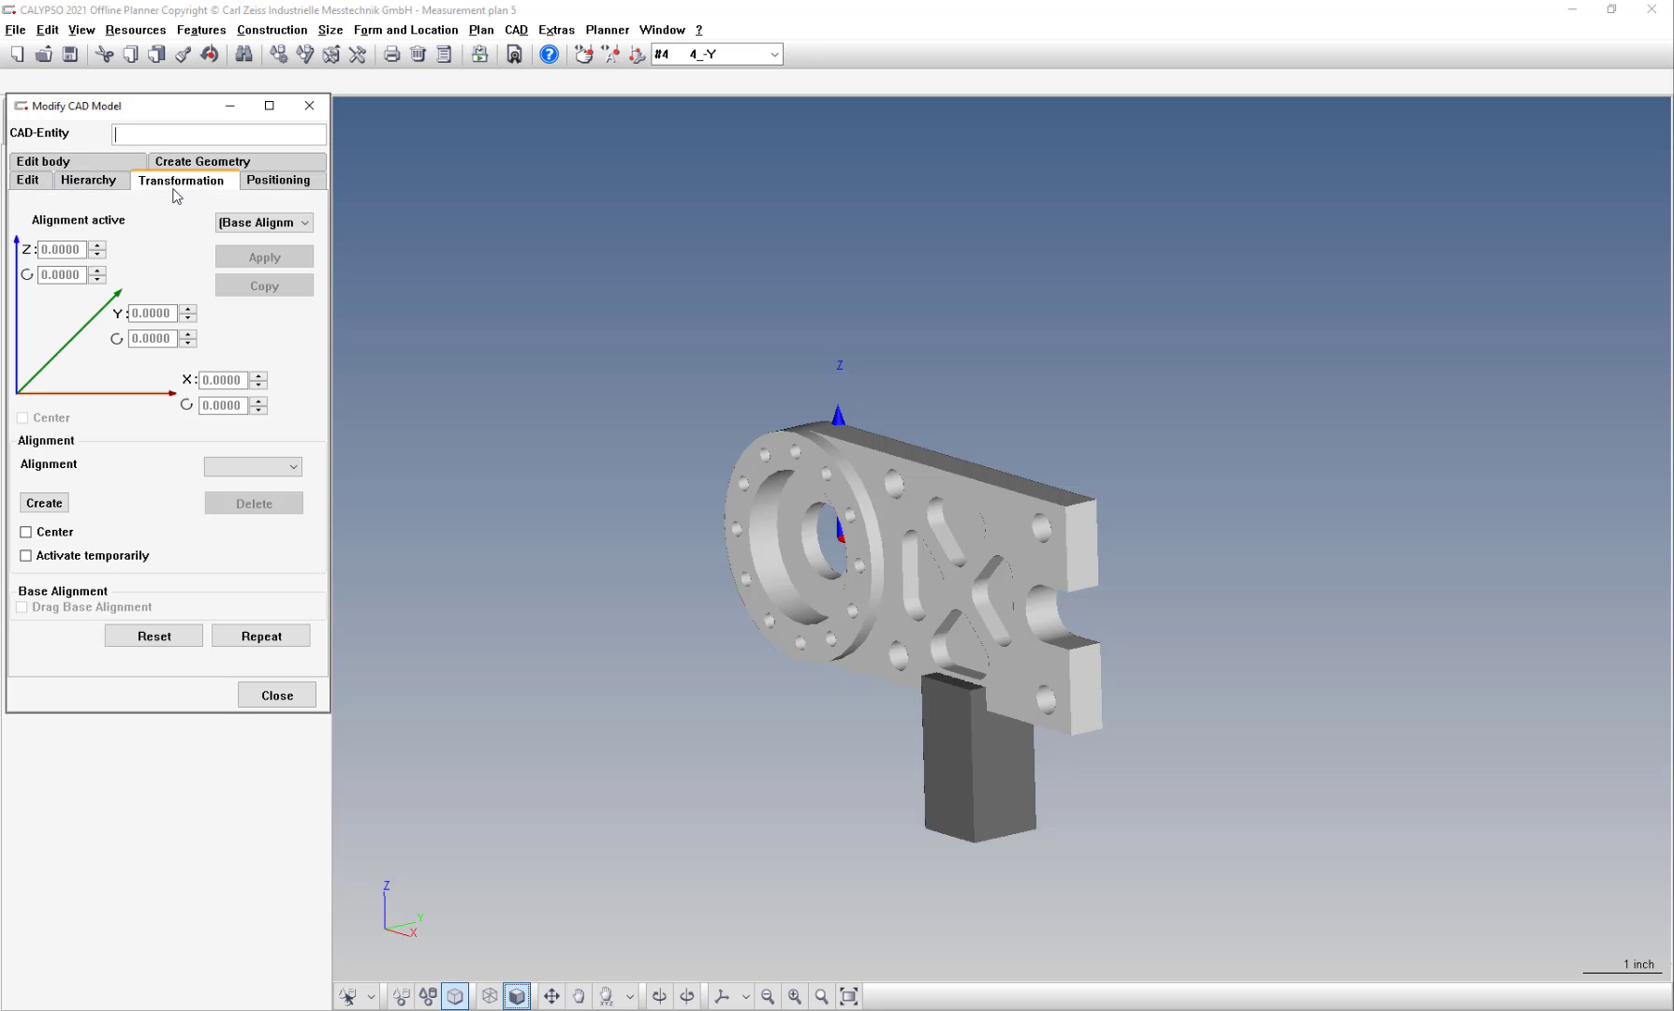
click(283, 183)
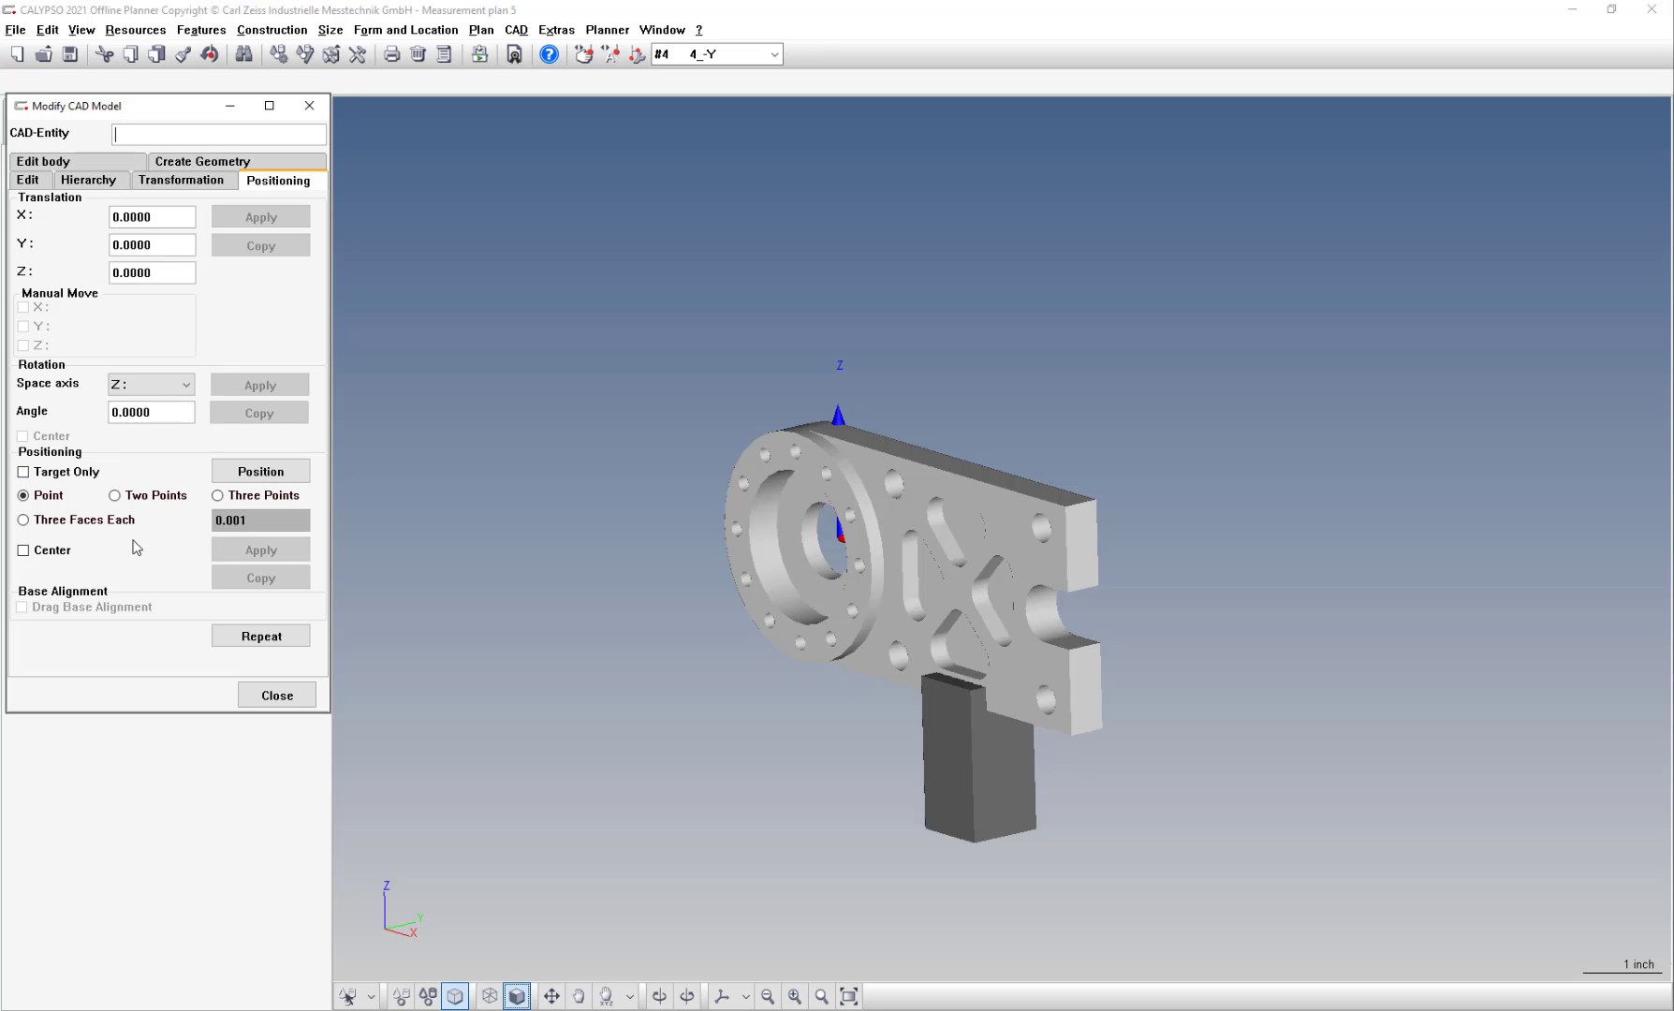
click(204, 181)
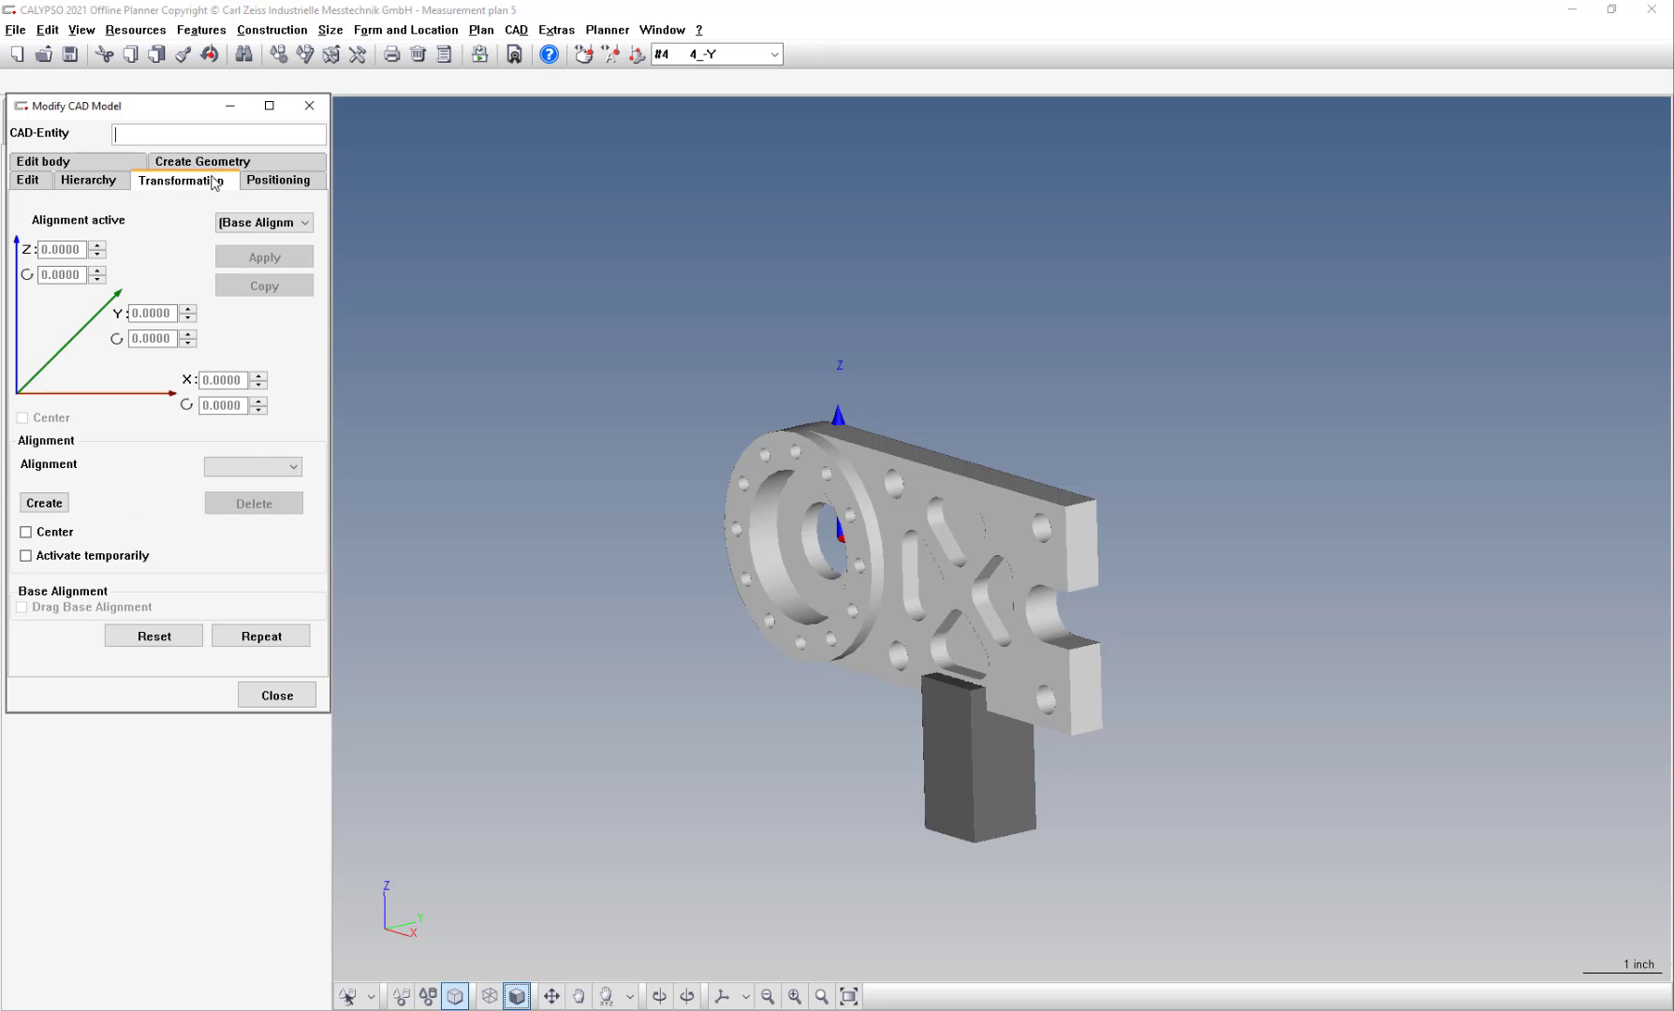
click(275, 183)
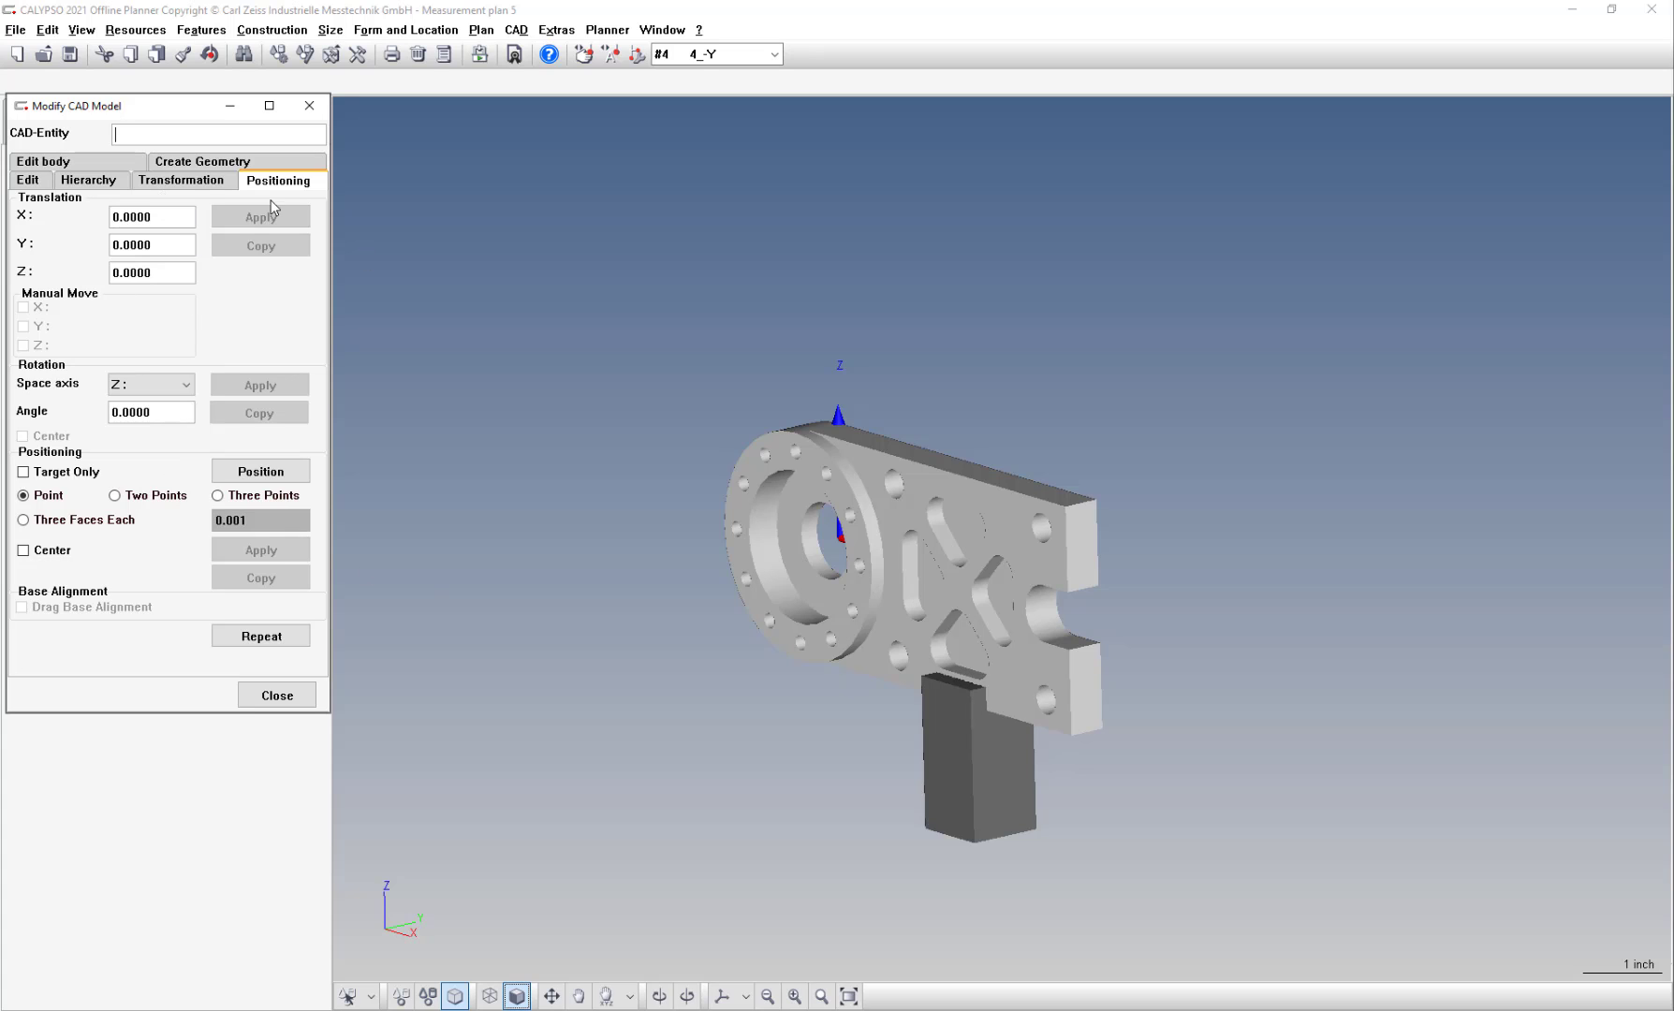
click(155, 183)
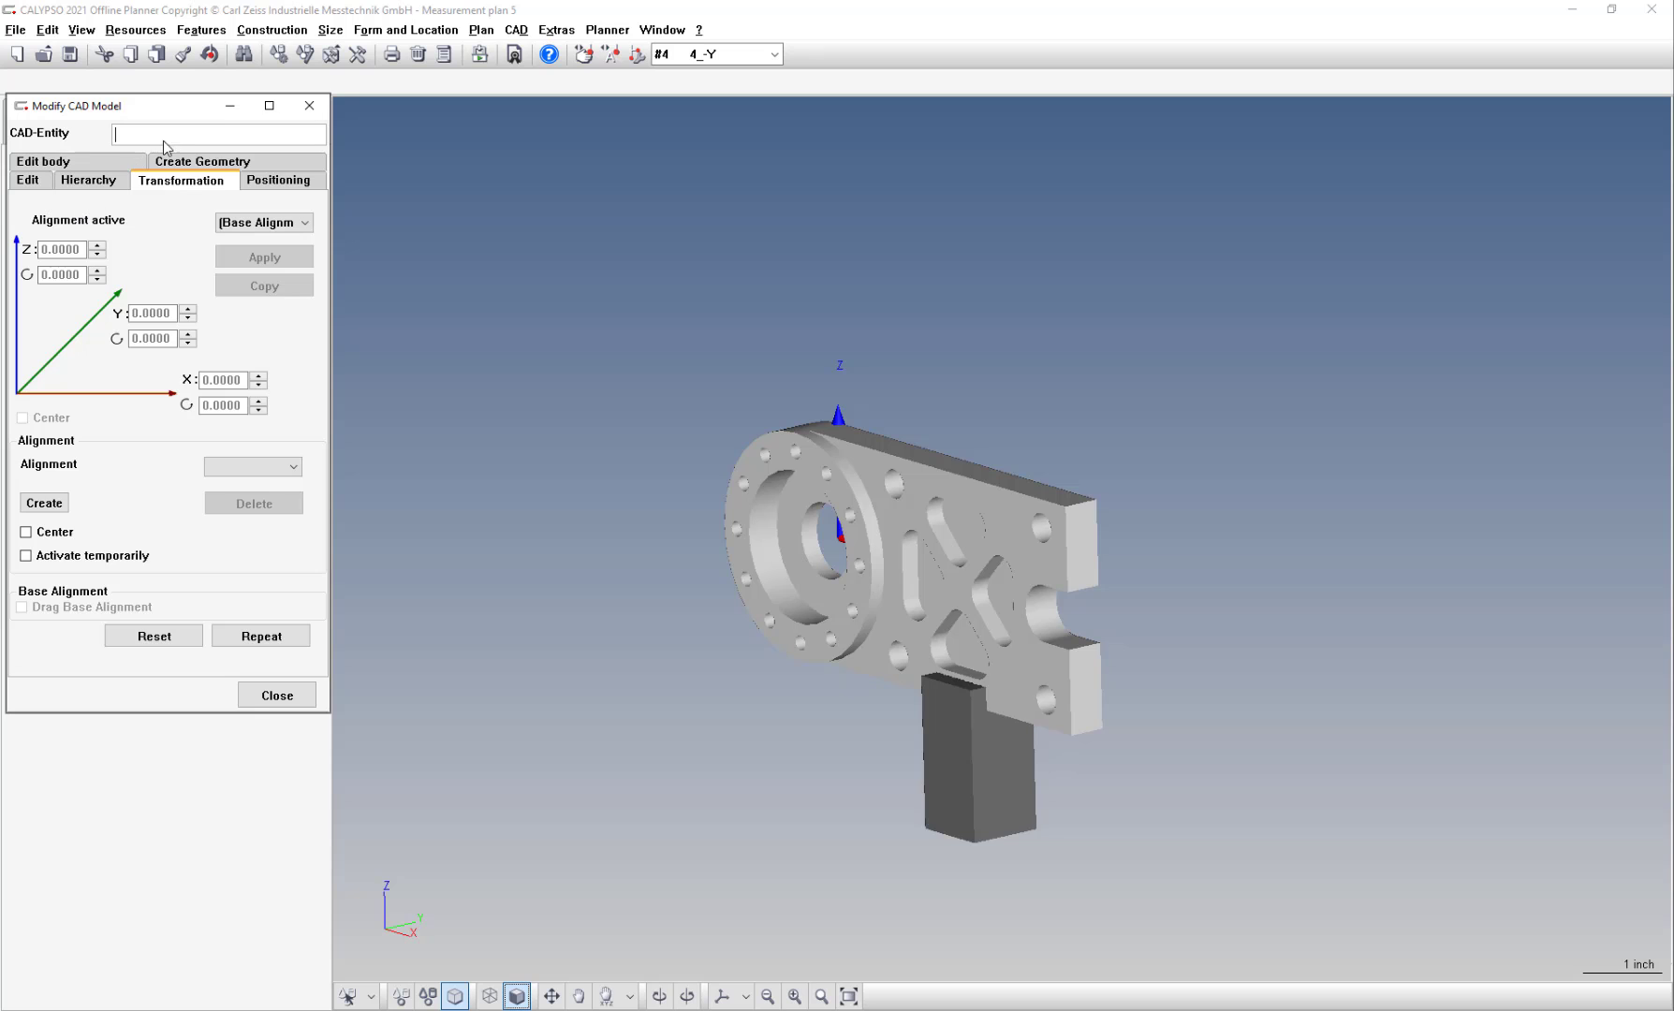
click(309, 105)
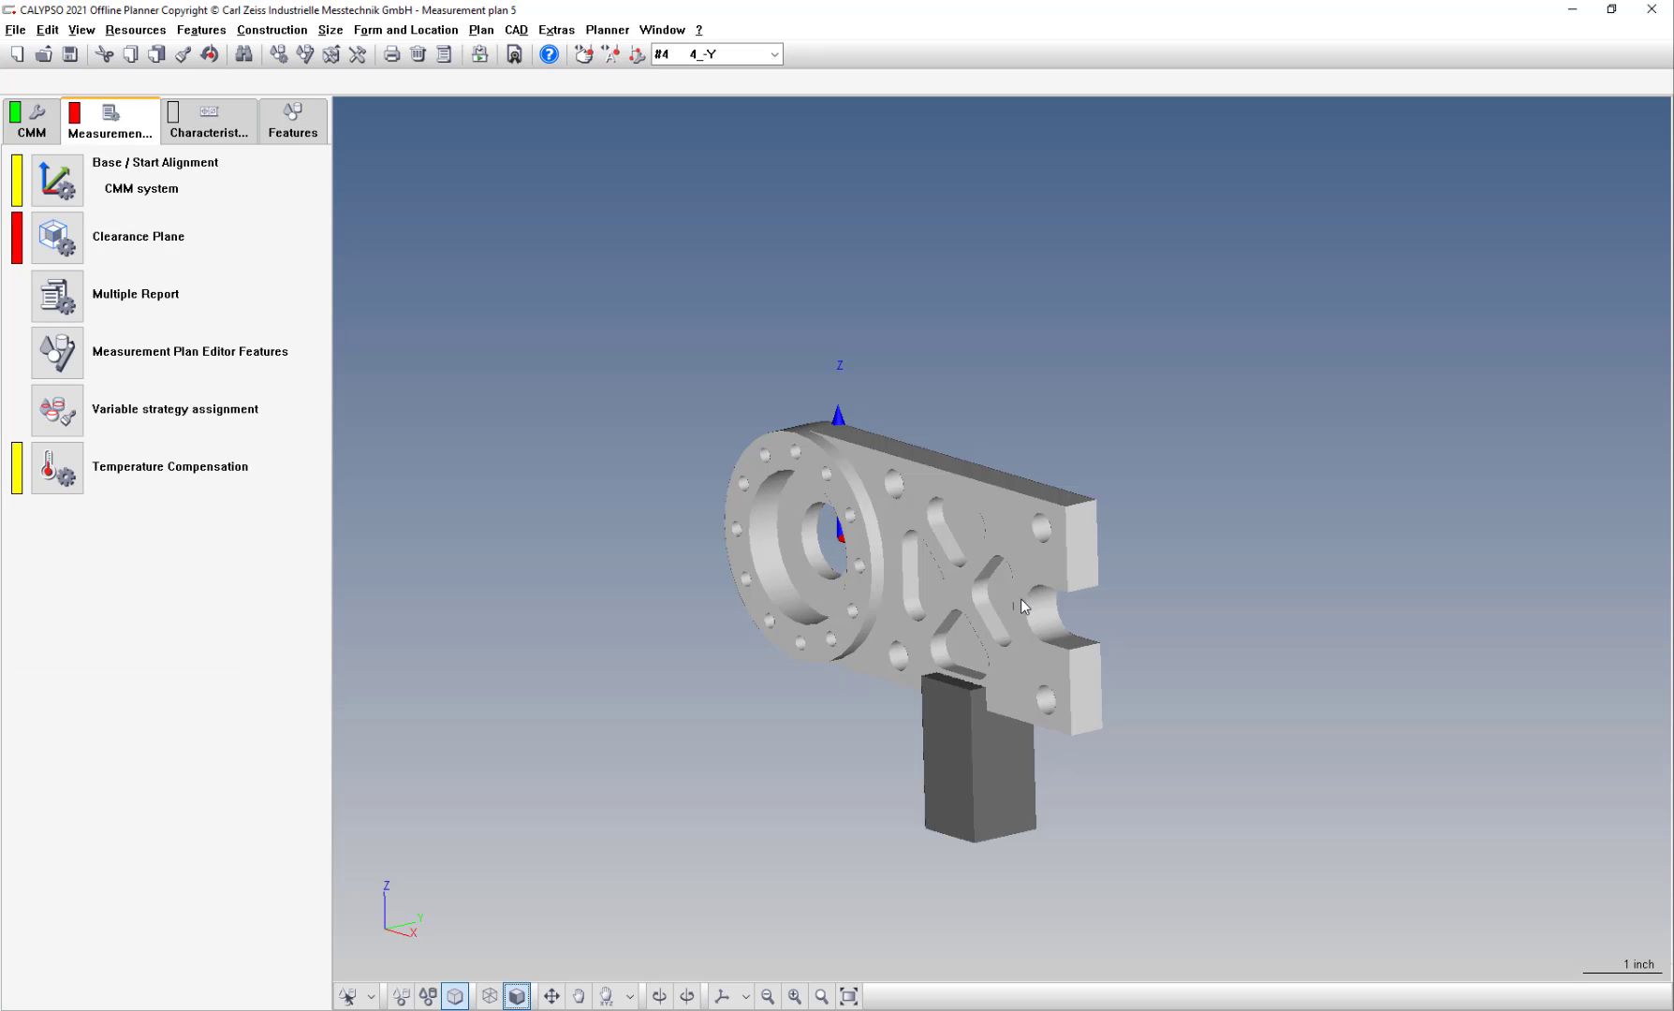
mouse_move(1022, 600)
middle_down()
mouse_move(887, 576)
mouse_move(760, 589)
mouse_move(873, 555)
mouse_move(968, 586)
mouse_move(1096, 539)
mouse_move(1162, 619)
mouse_move(1034, 631)
middle_up()
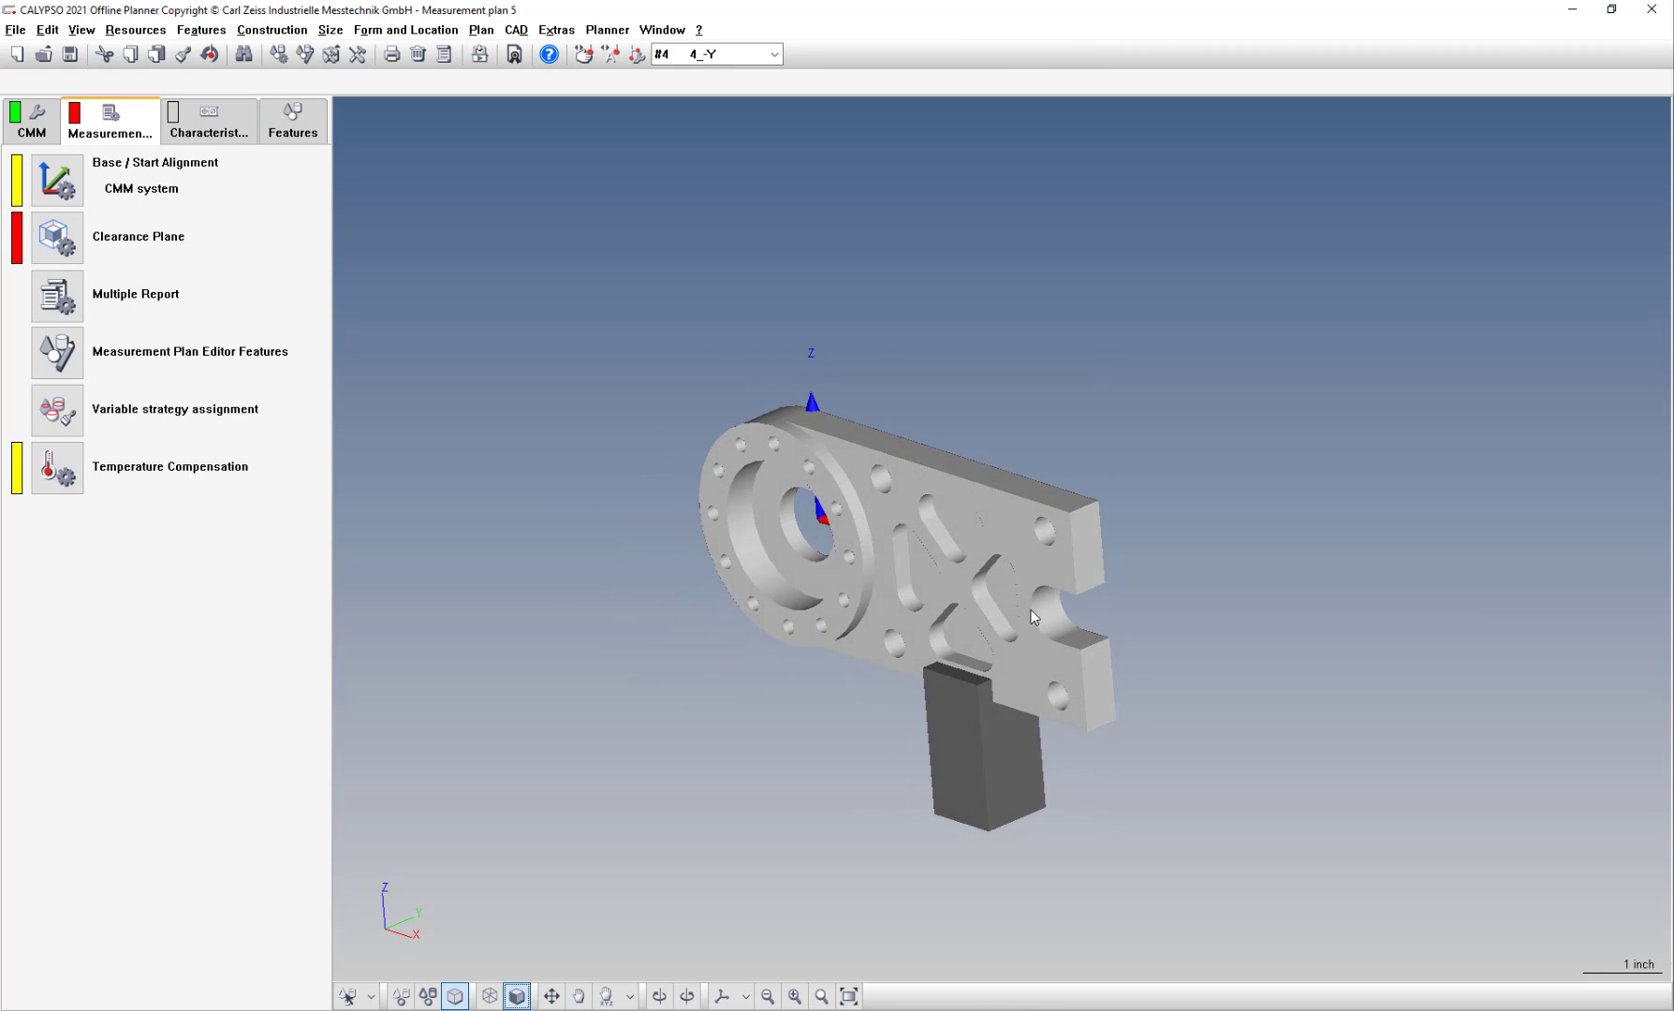